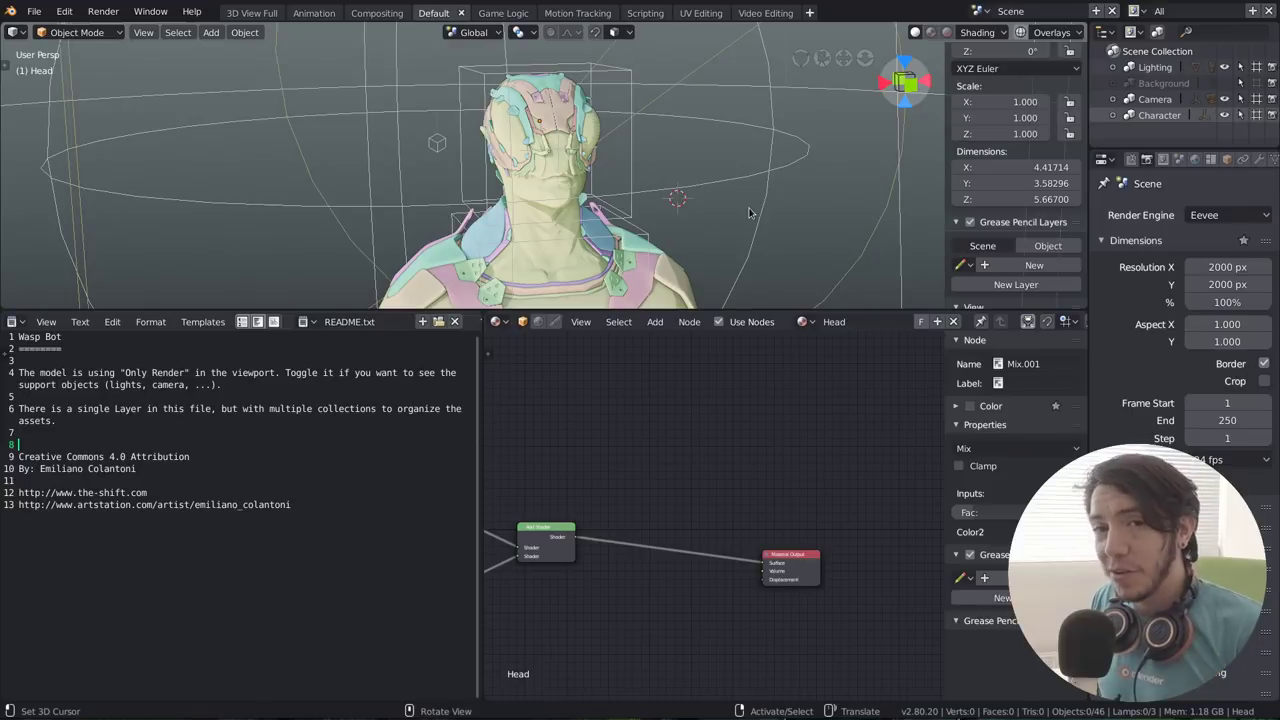
Click through the Head to make Helmet_01 active in the maximized viewport, then open Input preferences
{"action": "scroll", "coordinate": [745, 158], "scroll_direction": "down", "scroll_amount": 3}
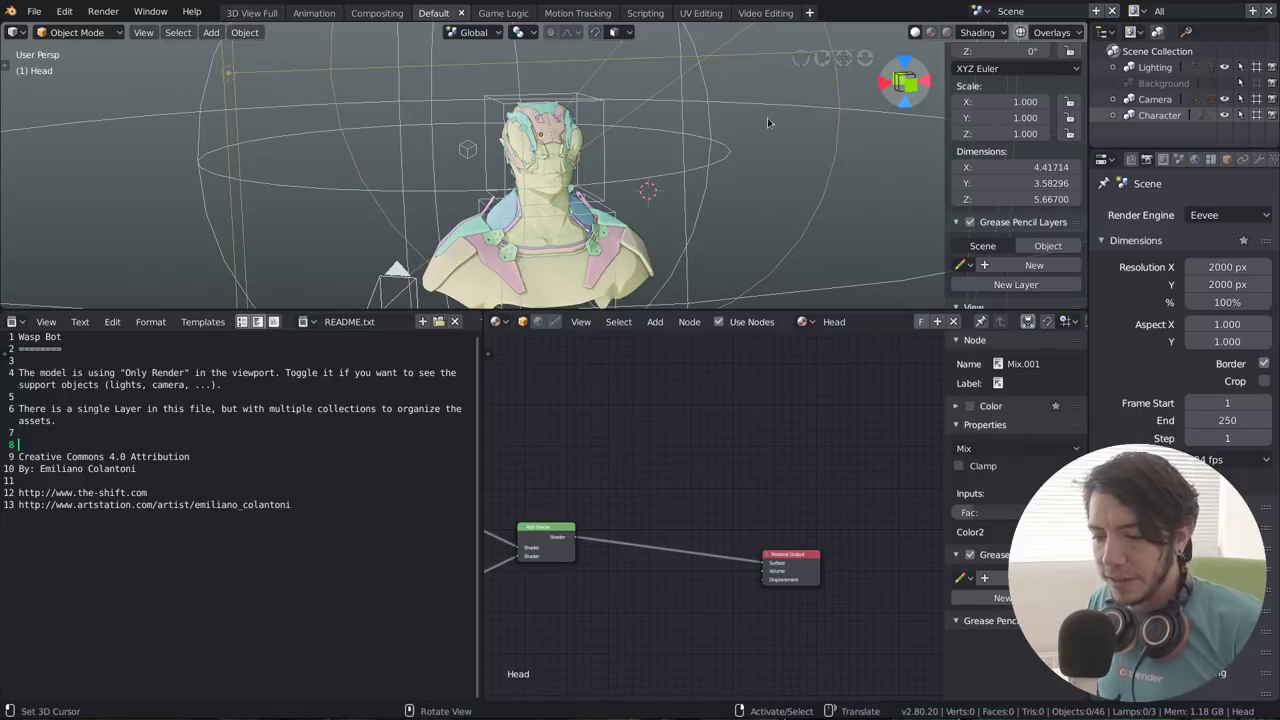
{"action": "middle_click_drag", "start_coordinate": [767, 117], "coordinate": [769, 152]}
{"action": "scroll", "coordinate": [808, 155], "scroll_direction": "up", "scroll_amount": 6}
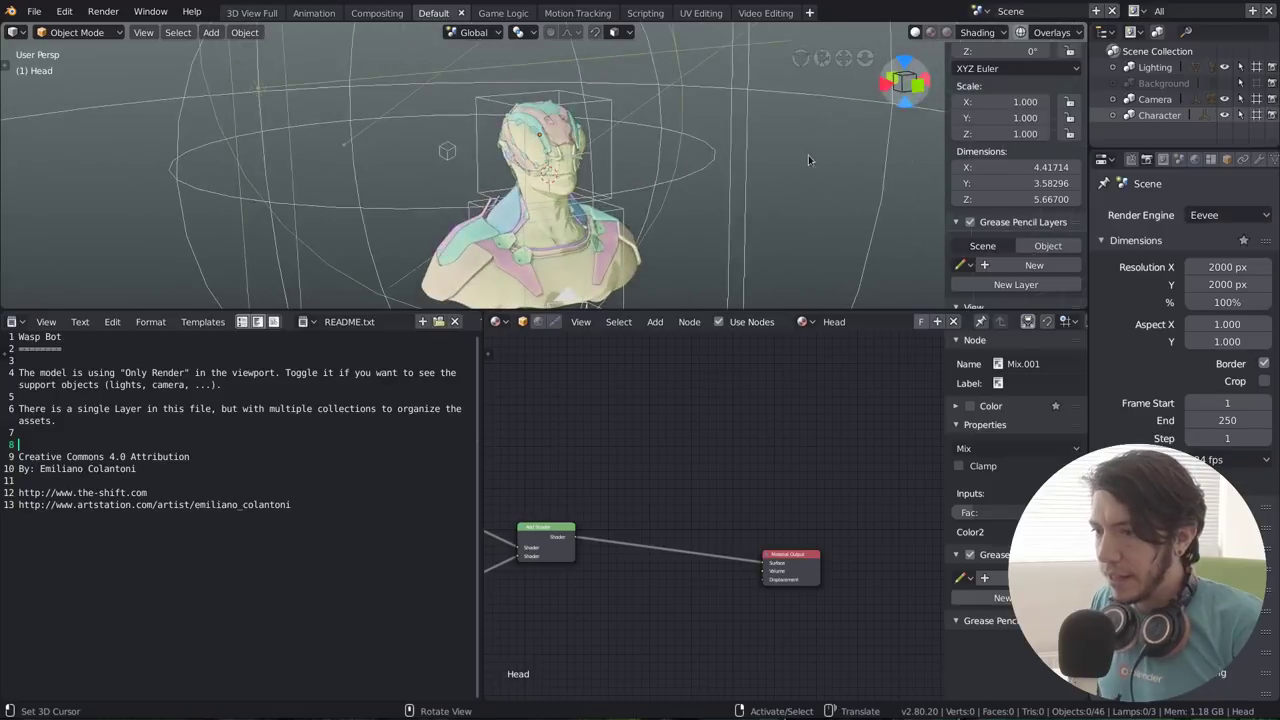
{"action": "key", "text": "ctrl+space"}
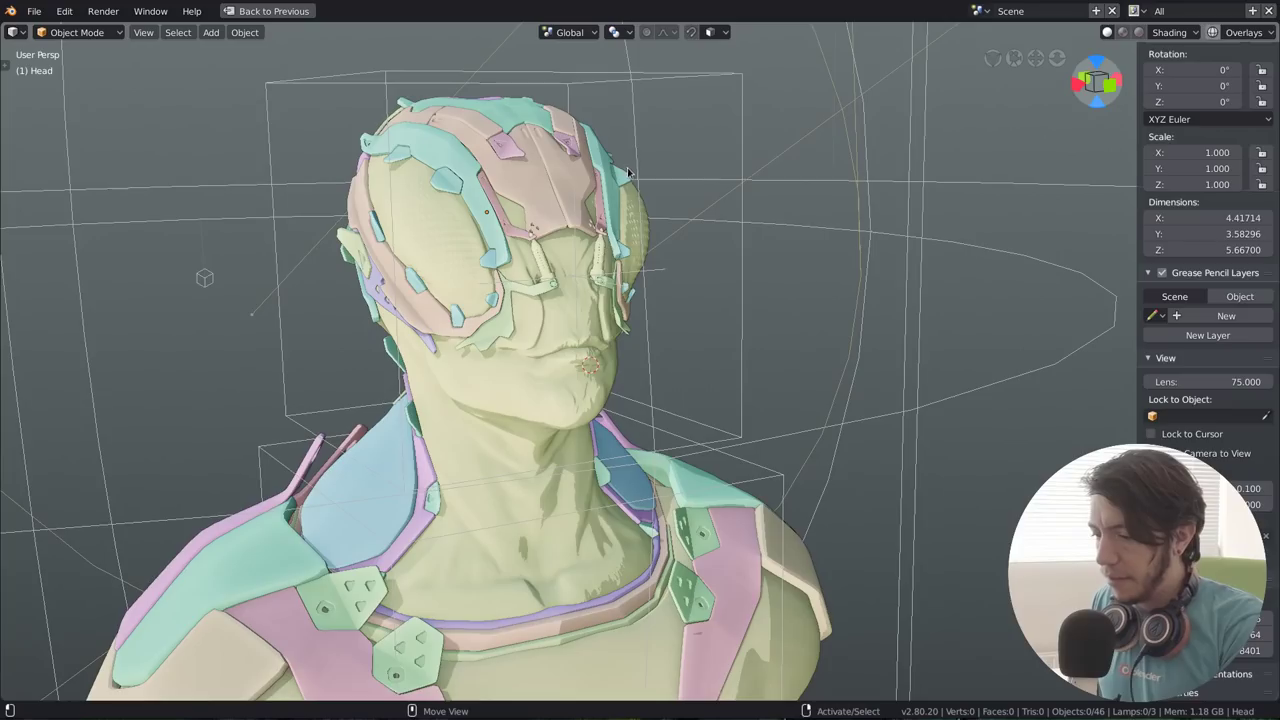
{"action": "middle_click_drag", "start_coordinate": [771, 293], "coordinate": [736, 289]}
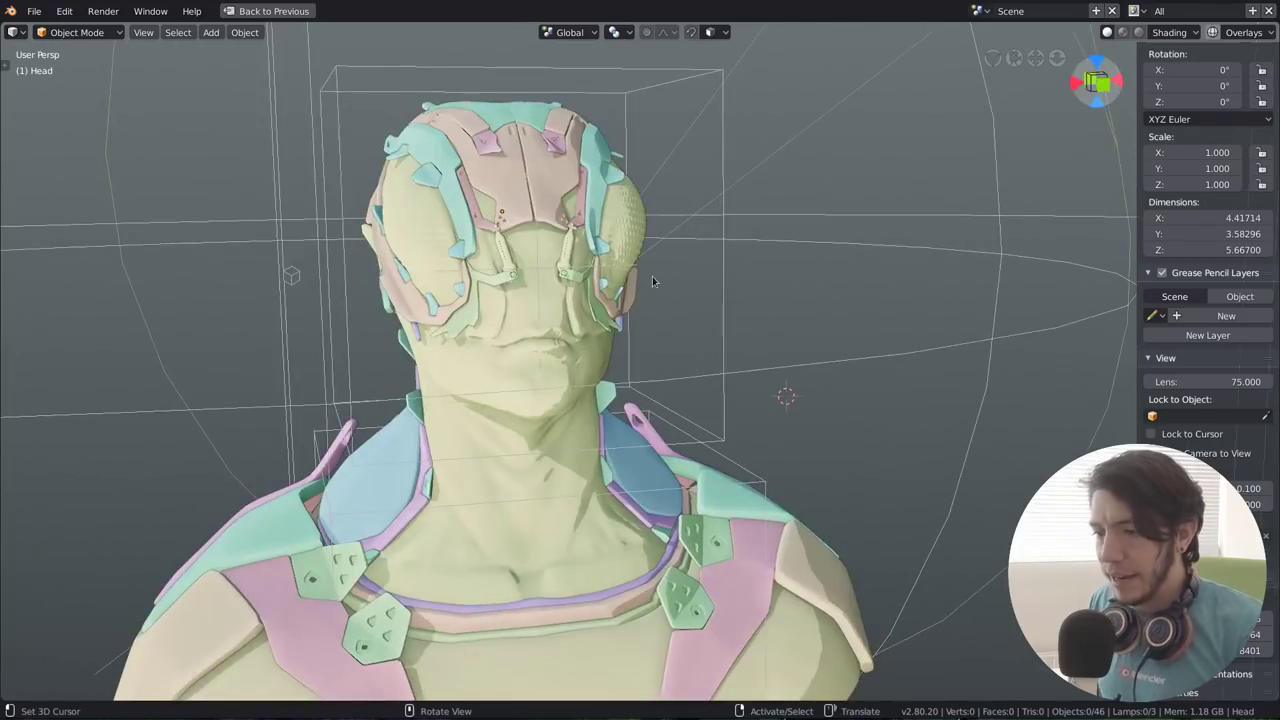
{"action": "scroll", "coordinate": [652, 276], "scroll_direction": "down", "scroll_amount": 6}
{"action": "left_click", "coordinate": [590, 334]}
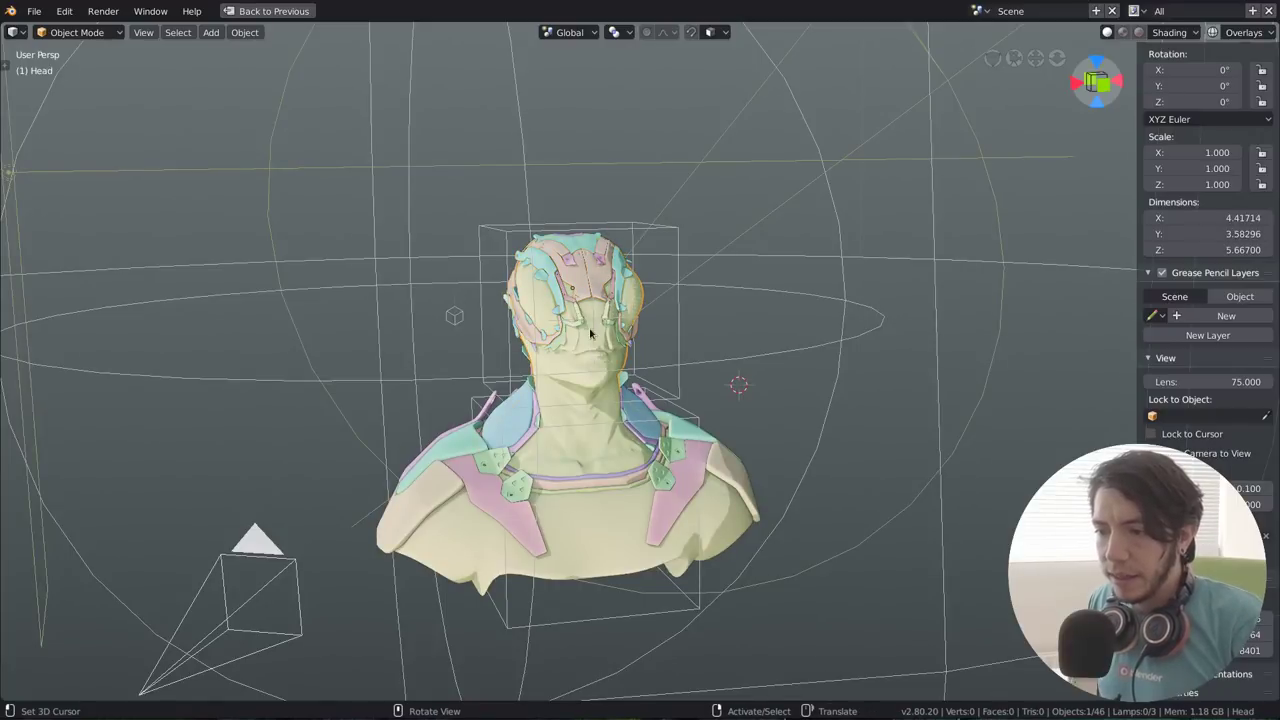
{"action": "left_click", "coordinate": [590, 334]}
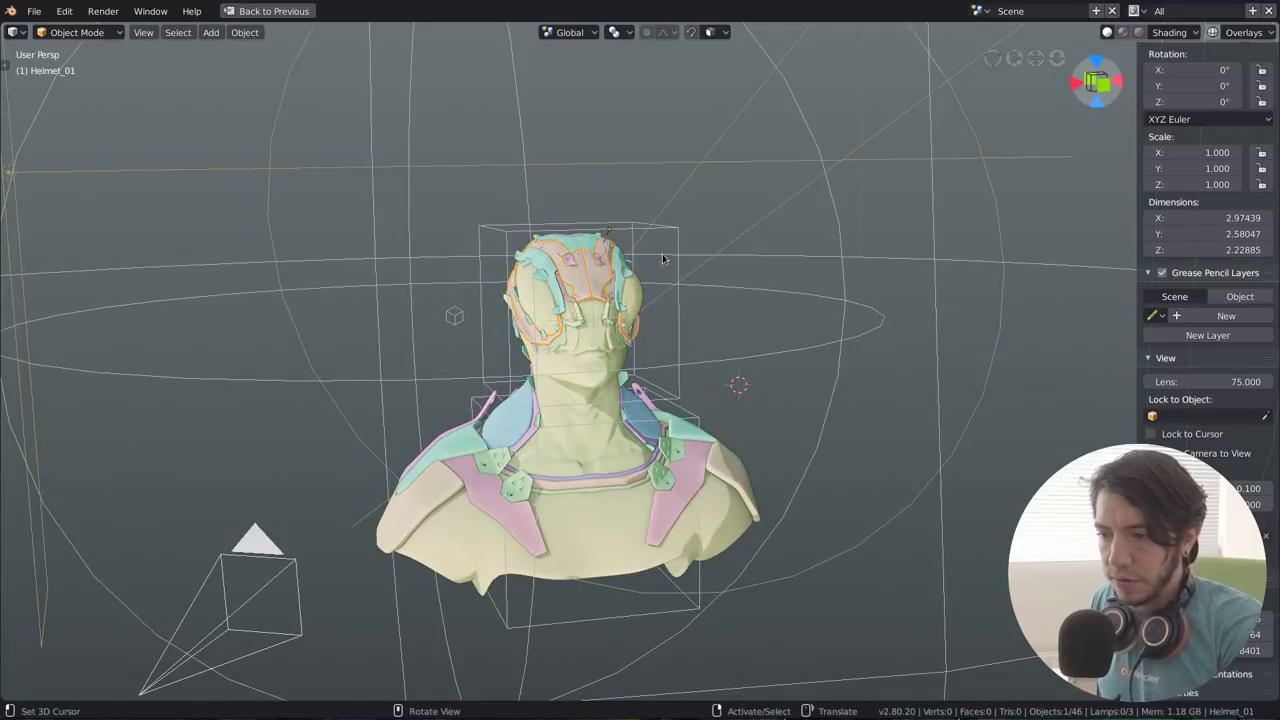
{"action": "key", "text": "ctrl+space"}
{"action": "key", "text": "ctrl+alt+u"}
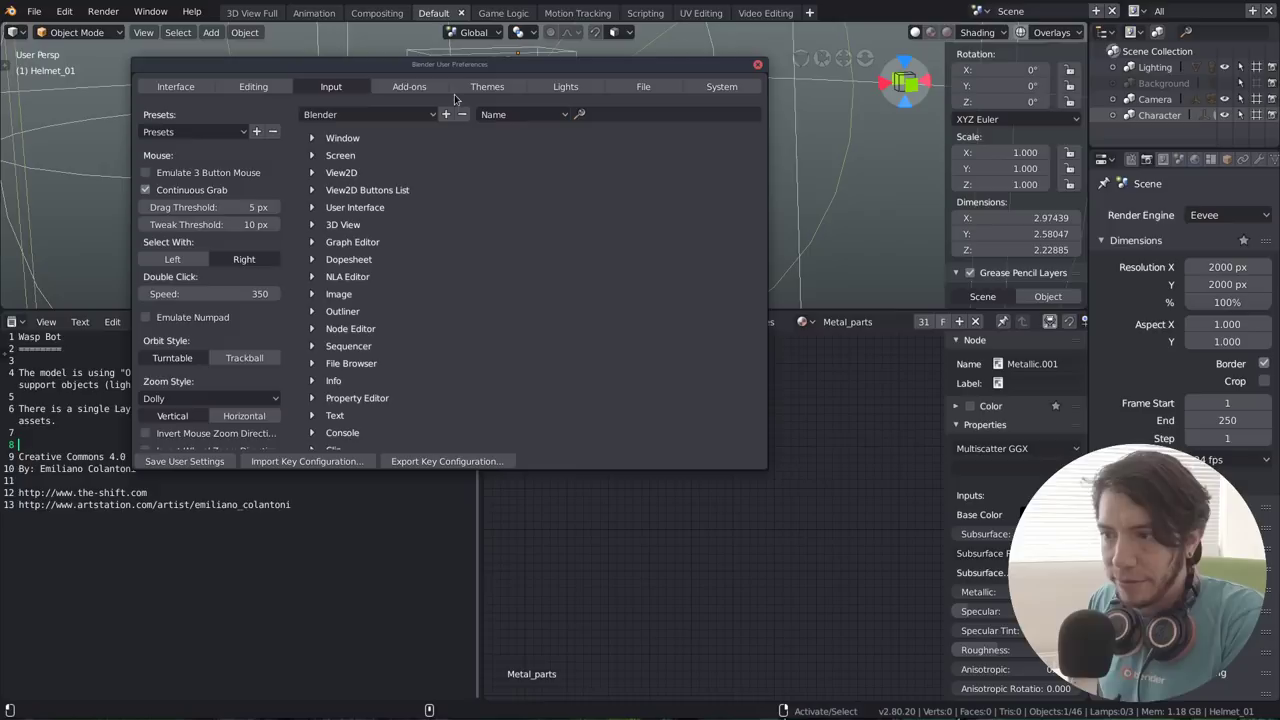
Close the preferences and cycle through the overlapping bust pieces until Helmet_17 is active
{"action": "left_click", "coordinate": [868, 390]}
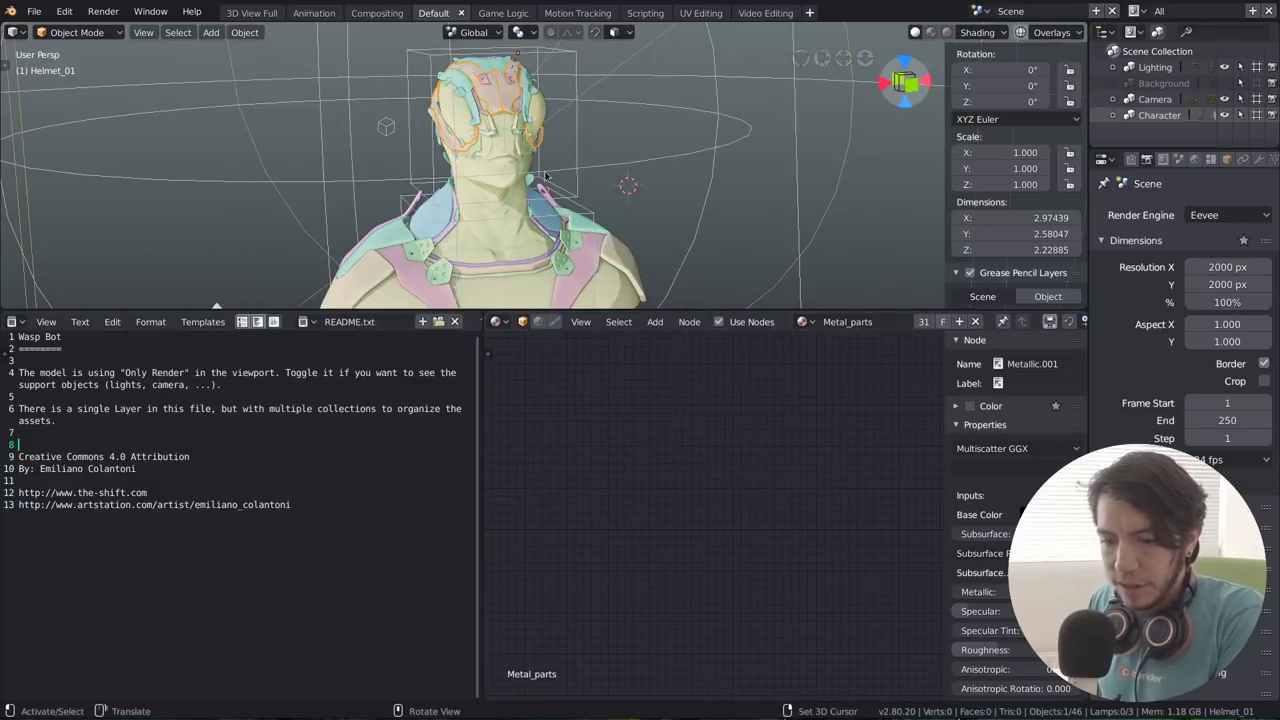
{"action": "left_click", "coordinate": [508, 179]}
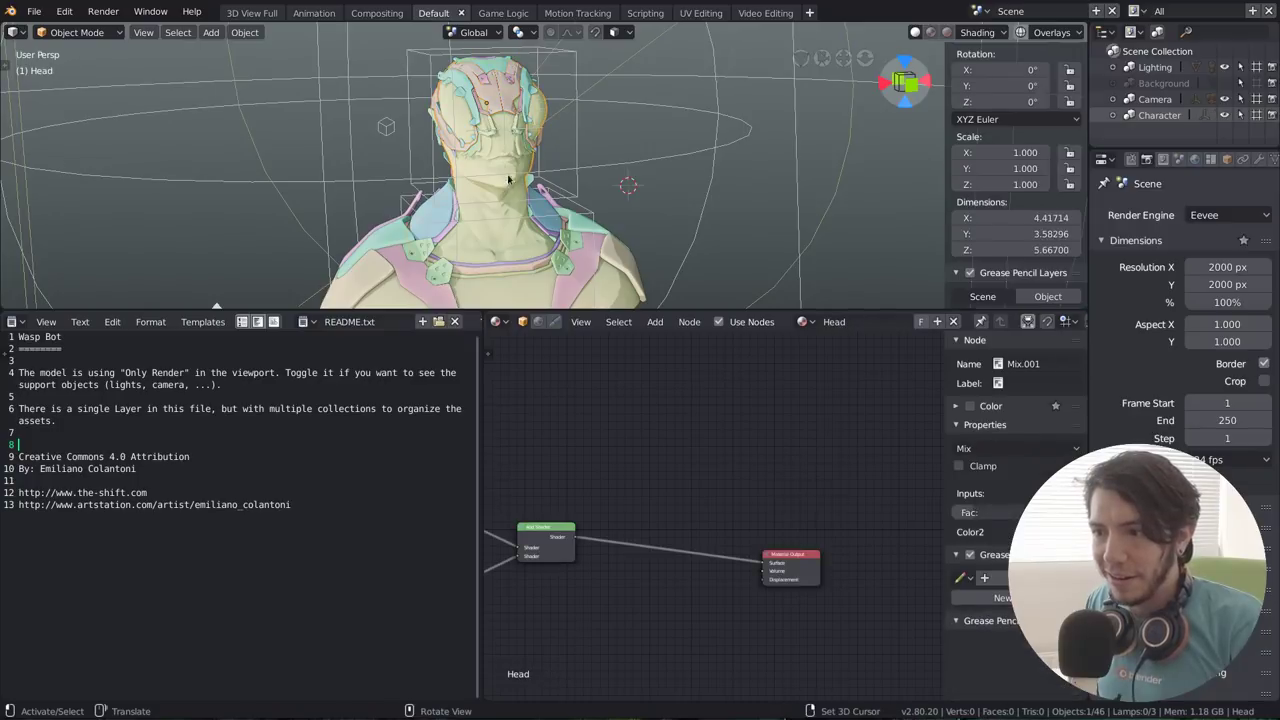
{"action": "left_click", "coordinate": [429, 214]}
{"action": "left_click", "coordinate": [523, 231]}
{"action": "left_click", "coordinate": [466, 120]}
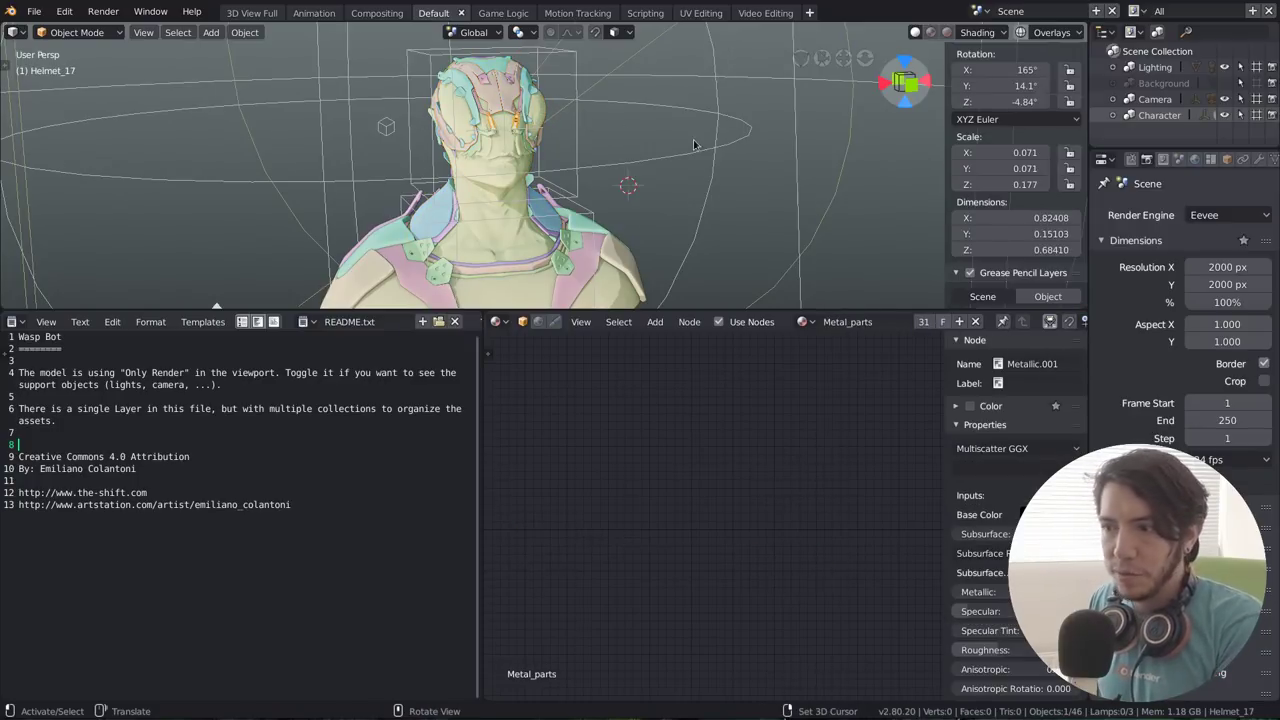
{"action": "right_click", "coordinate": [617, 133]}
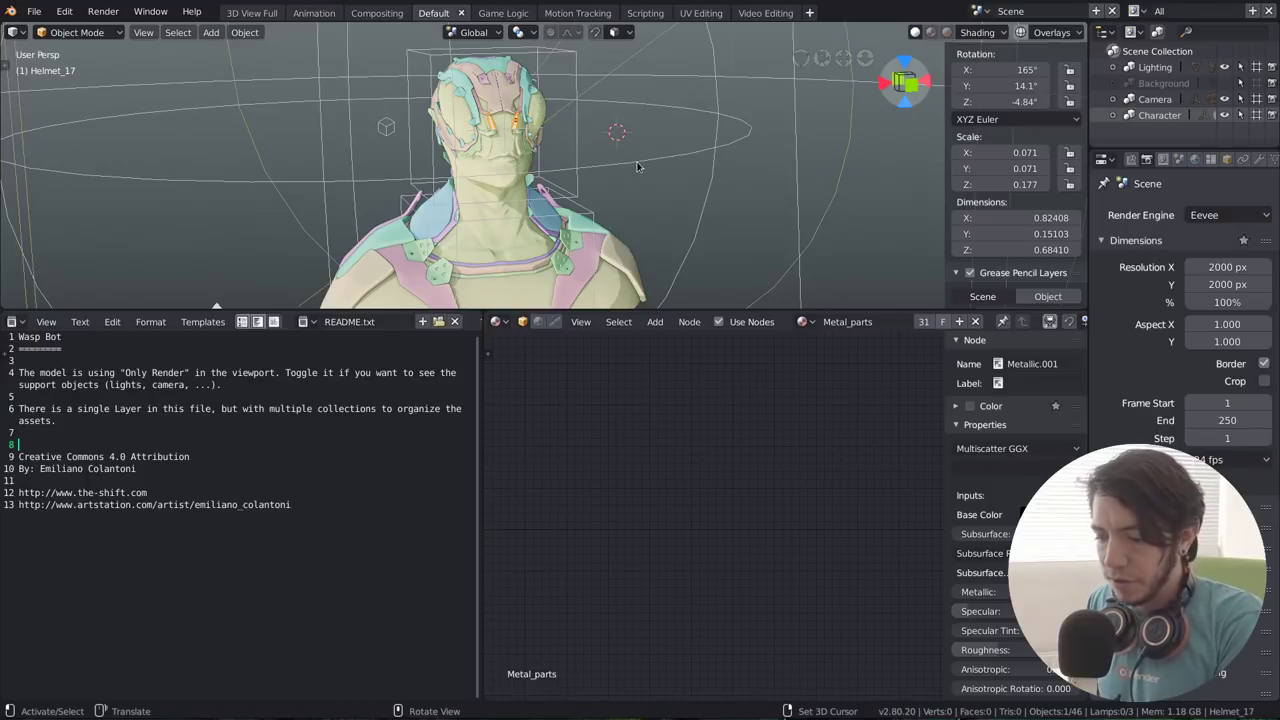
Set Select With to Right in the Input preferences and close the window
{"action": "key", "text": "ctrl+alt+u"}
{"action": "left_click", "coordinate": [262, 258]}
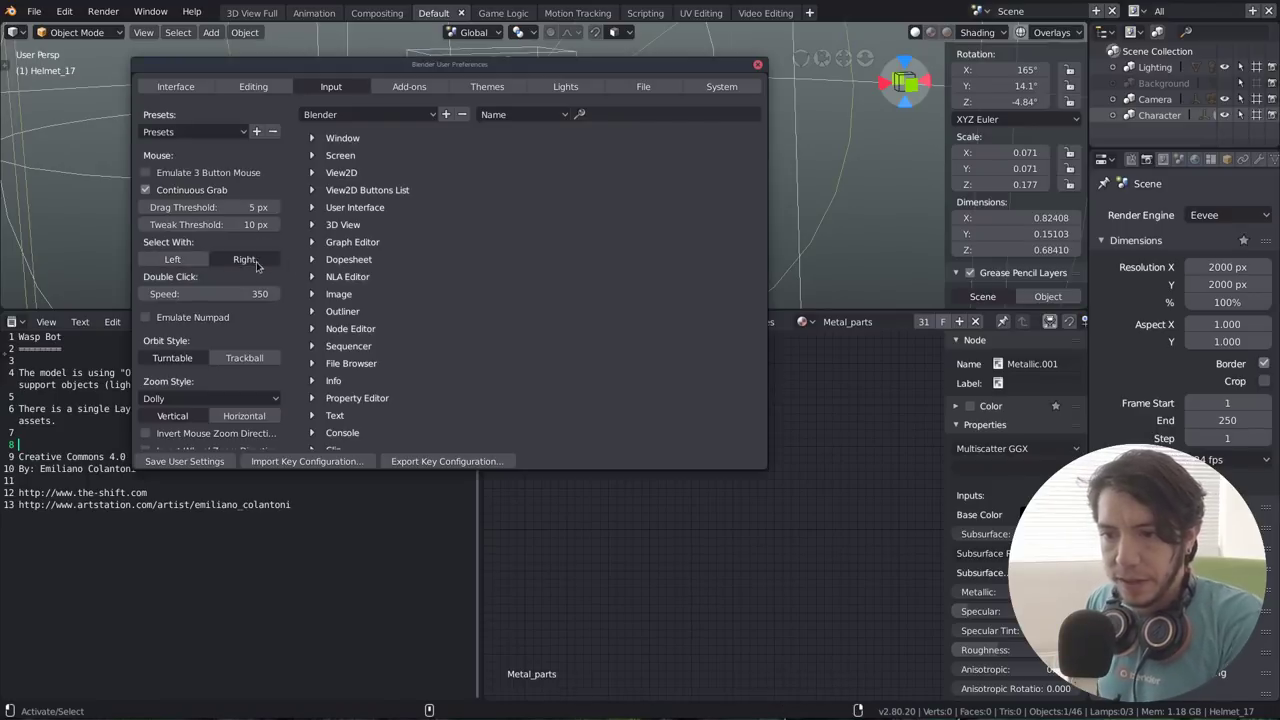
{"action": "left_click", "coordinate": [757, 64]}
{"action": "left_click", "coordinate": [784, 153]}
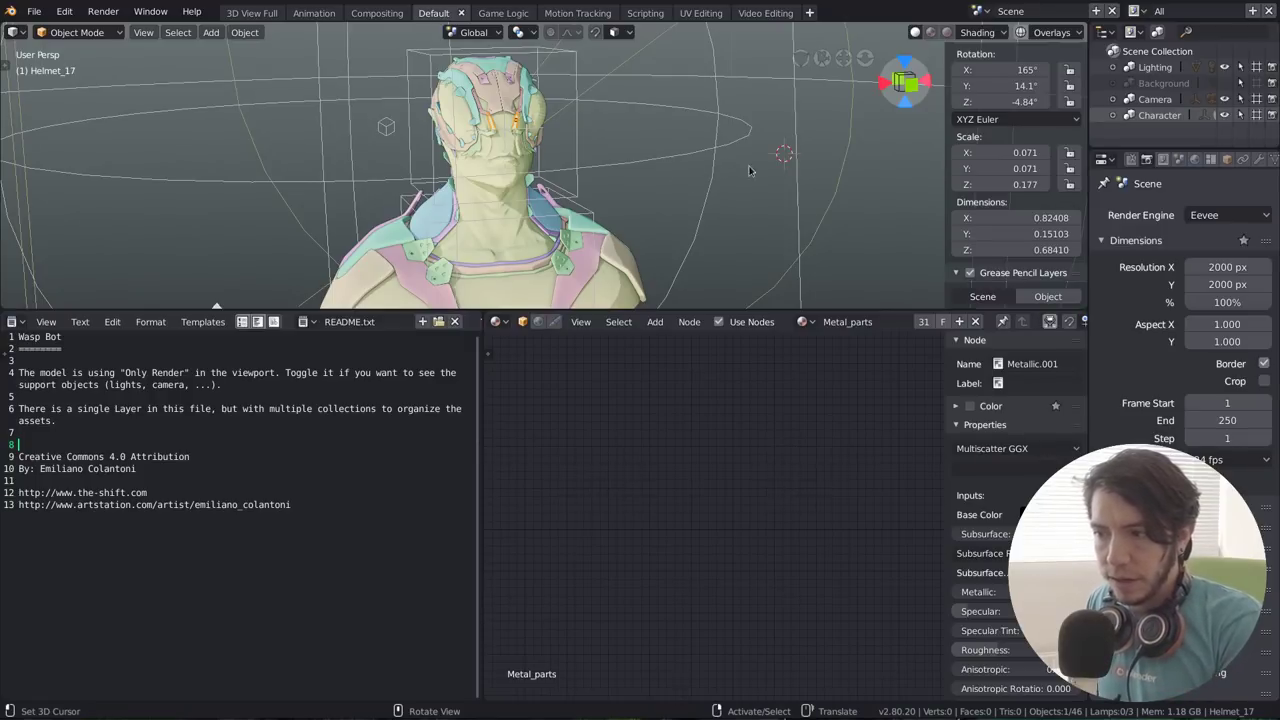
{"action": "left_click", "coordinate": [670, 189]}
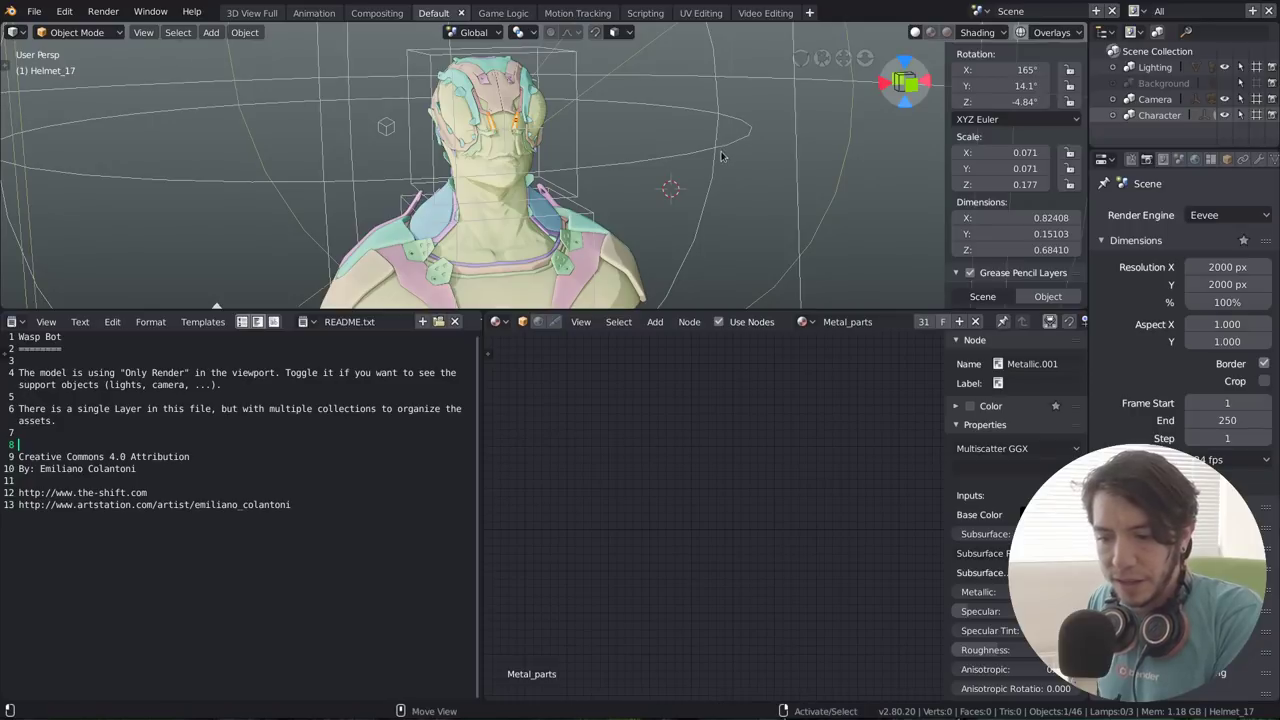
{"action": "middle_click_drag", "start_coordinate": [728, 208], "coordinate": [716, 156]}
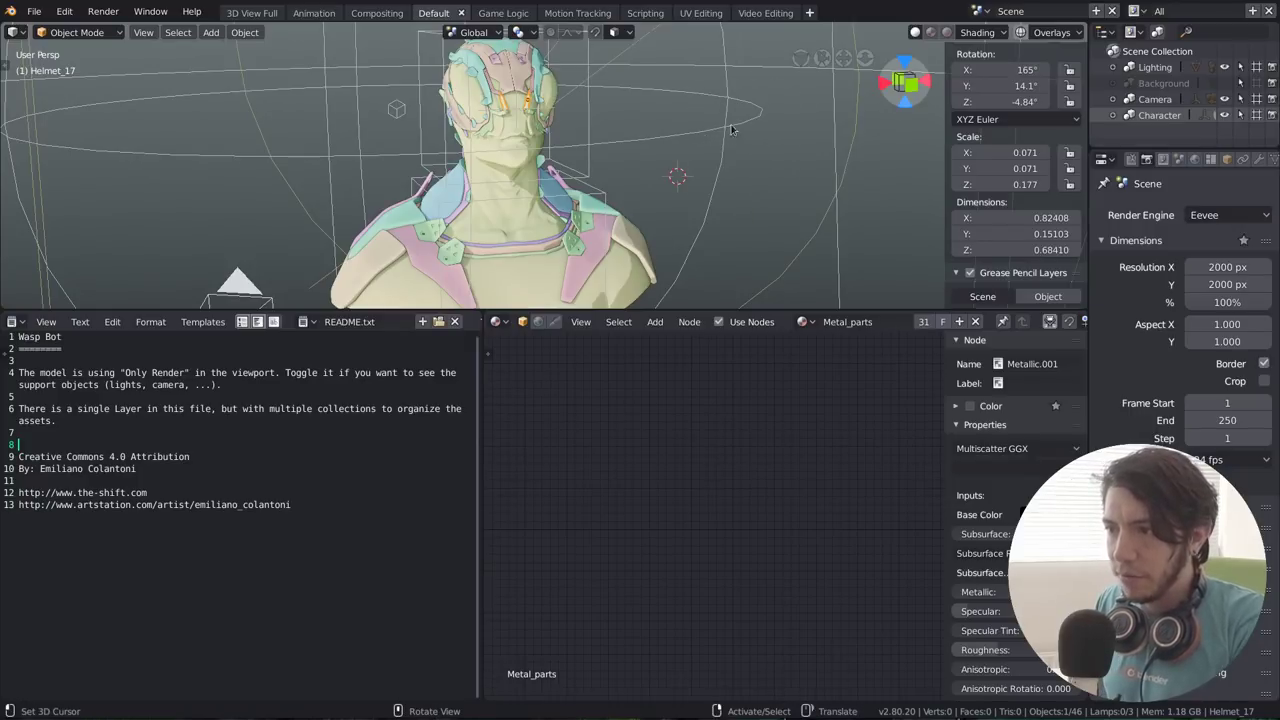
{"action": "right_click_drag", "start_coordinate": [760, 115], "coordinate": [775, 125], "text": "ctrl"}
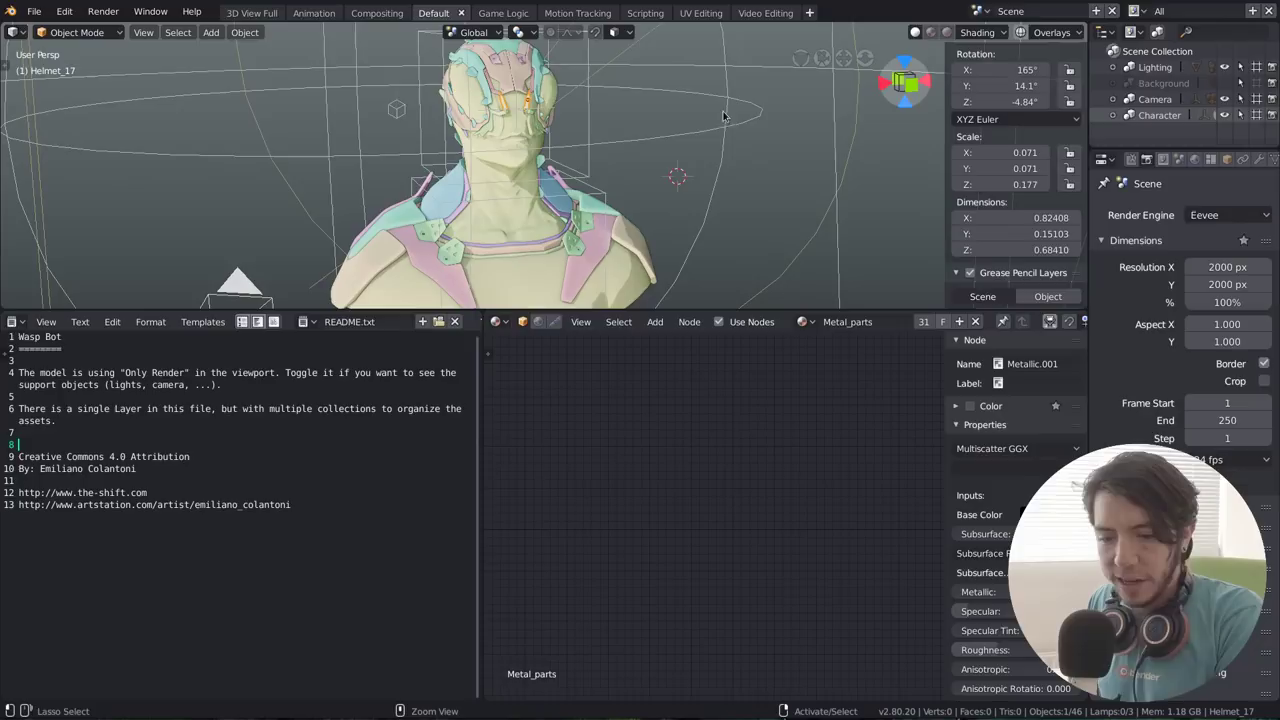
{"action": "mouse_move", "coordinate": [714, 160]}
{"action": "middle_mouse_down"}
{"action": "mouse_move", "coordinate": [705, 150]}
{"action": "mouse_move", "coordinate": [697, 165]}
{"action": "middle_mouse_up"}
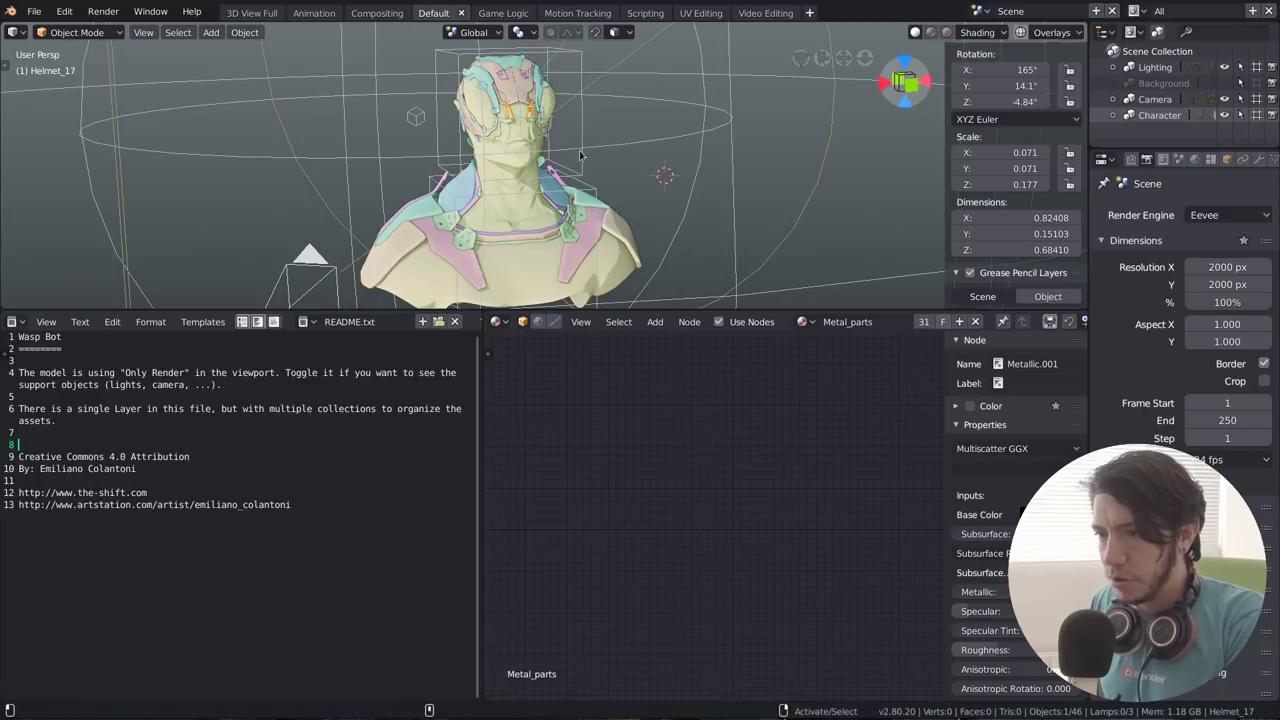
{"action": "left_click", "coordinate": [549, 137], "text": "alt"}
{"action": "left_click", "coordinate": [517, 138], "text": "alt"}
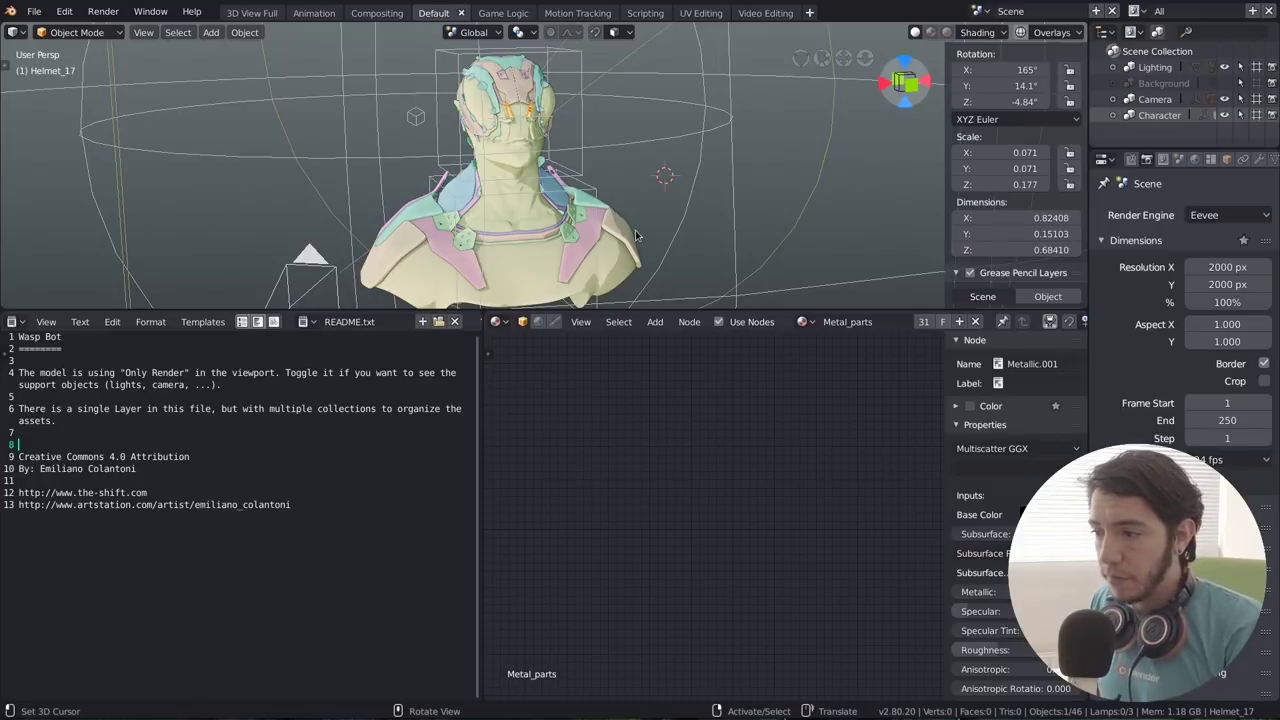
{"action": "left_click_drag", "start_coordinate": [268, 362], "coordinate": [284, 438]}
Clear the README text selection and pan and zoom the Shader Editor to centre the Metal_parts nodes
{"action": "left_click", "coordinate": [172, 373]}
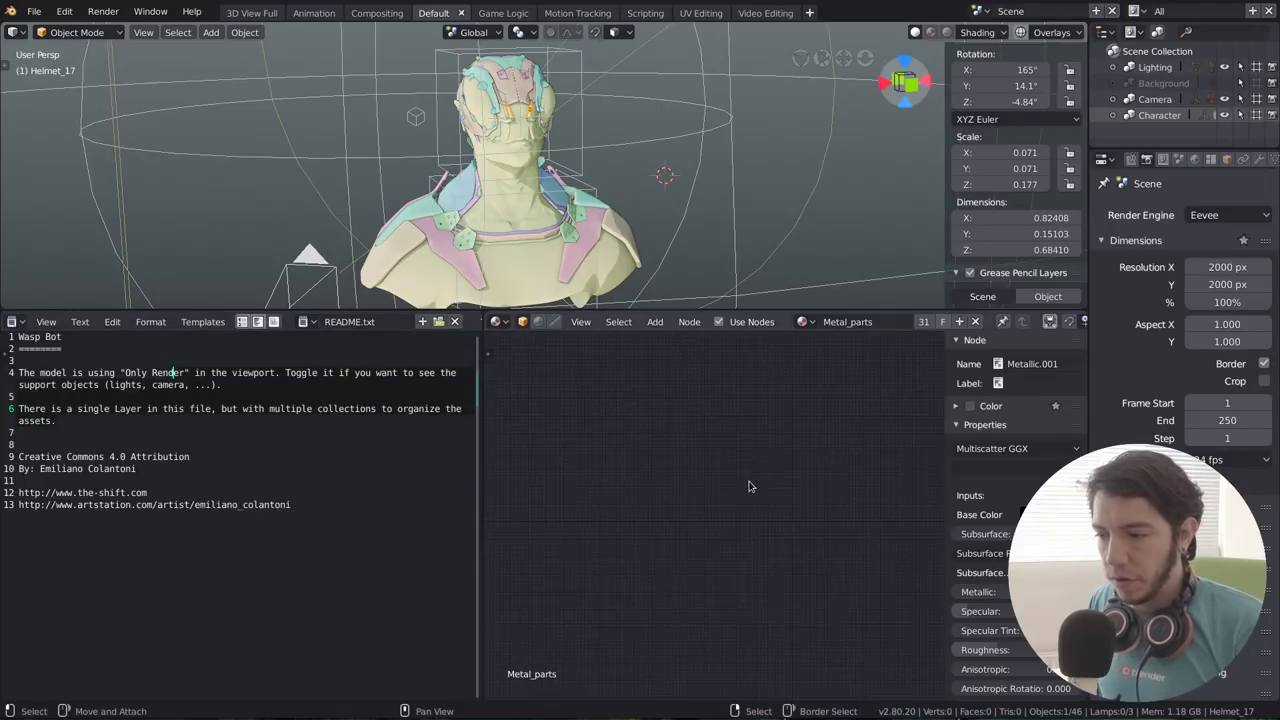
{"action": "scroll", "coordinate": [738, 498], "scroll_direction": "down", "scroll_amount": 2}
{"action": "scroll", "coordinate": [738, 498], "scroll_direction": "down", "scroll_amount": 3}
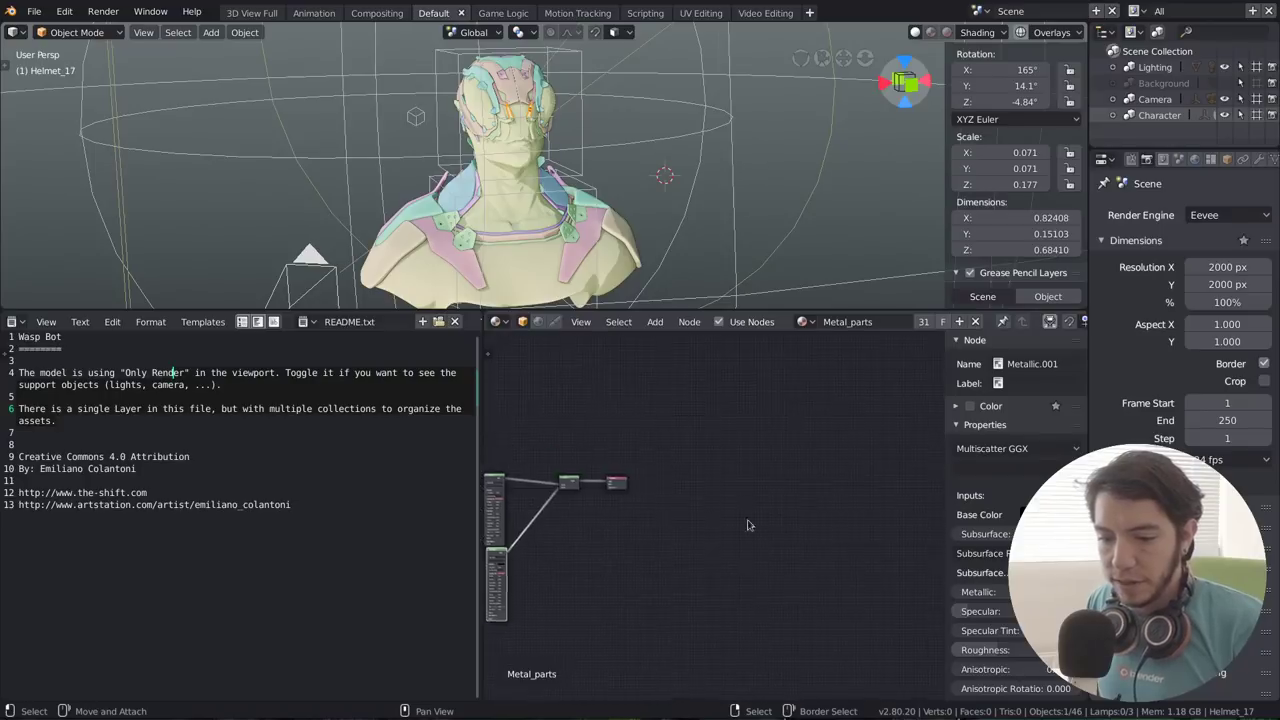
{"action": "scroll", "coordinate": [723, 440], "scroll_direction": "up", "scroll_amount": 1}
{"action": "middle_click_drag", "start_coordinate": [645, 490], "coordinate": [756, 398]}
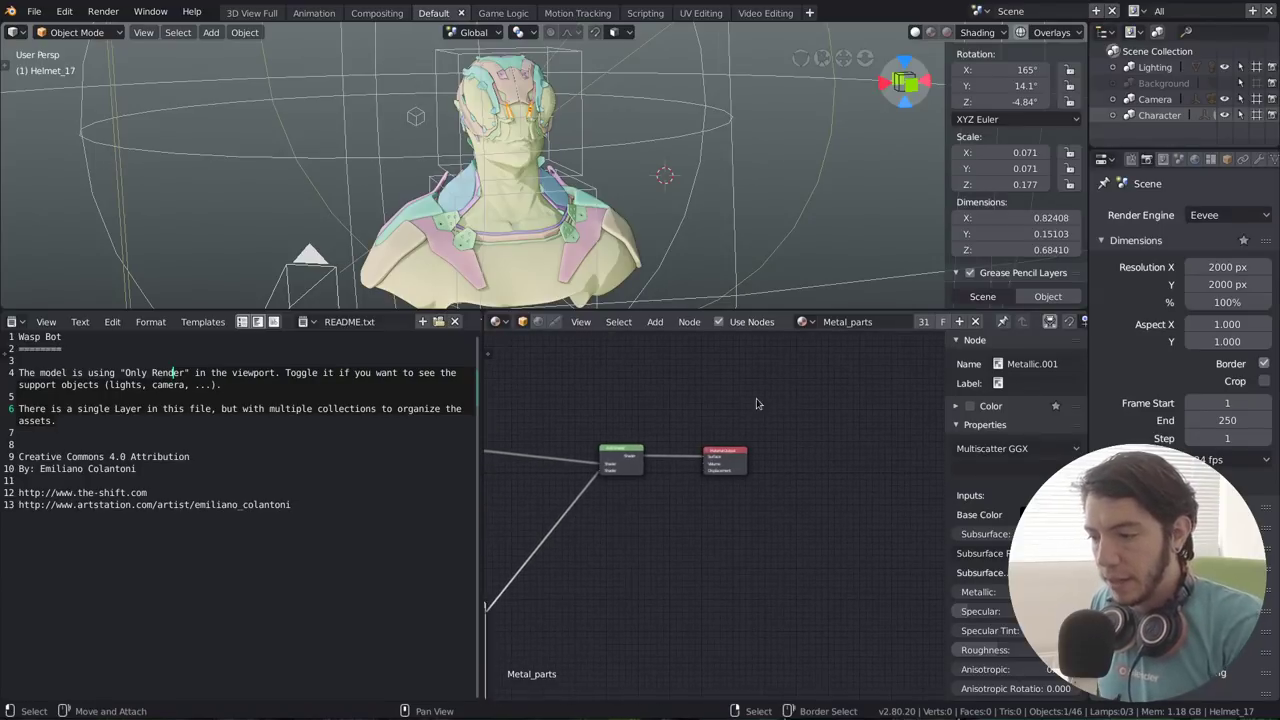
Draw cut-links lines through empty node space, leaving all links intact
{"action": "right_click_drag", "start_coordinate": [834, 536], "coordinate": [800, 400], "text": "ctrl"}
{"action": "right_click_drag", "start_coordinate": [806, 516], "coordinate": [810, 410], "text": "ctrl"}
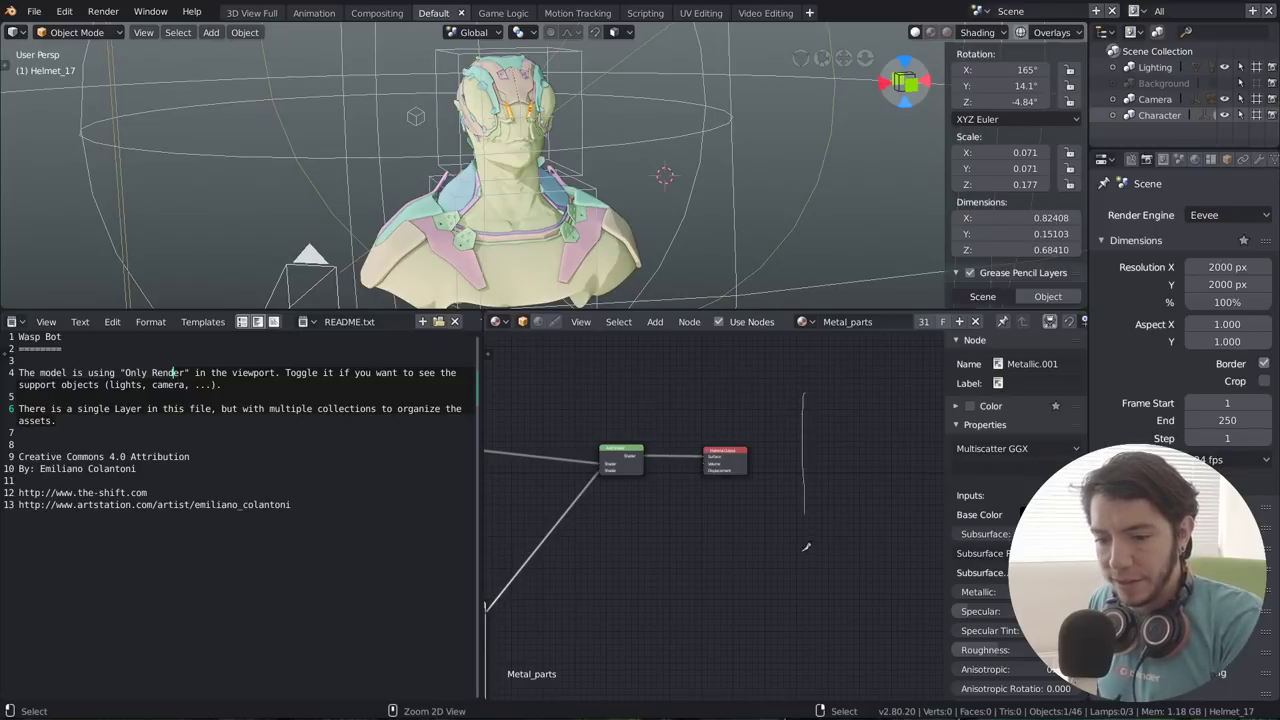
{"action": "mouse_move", "coordinate": [820, 464]}
{"action": "right_mouse_down", "text": "ctrl"}
{"action": "mouse_move", "coordinate": [813, 494]}
{"action": "mouse_move", "coordinate": [828, 415]}
{"action": "mouse_move", "coordinate": [811, 522]}
{"action": "right_mouse_up", "text": "ctrl"}
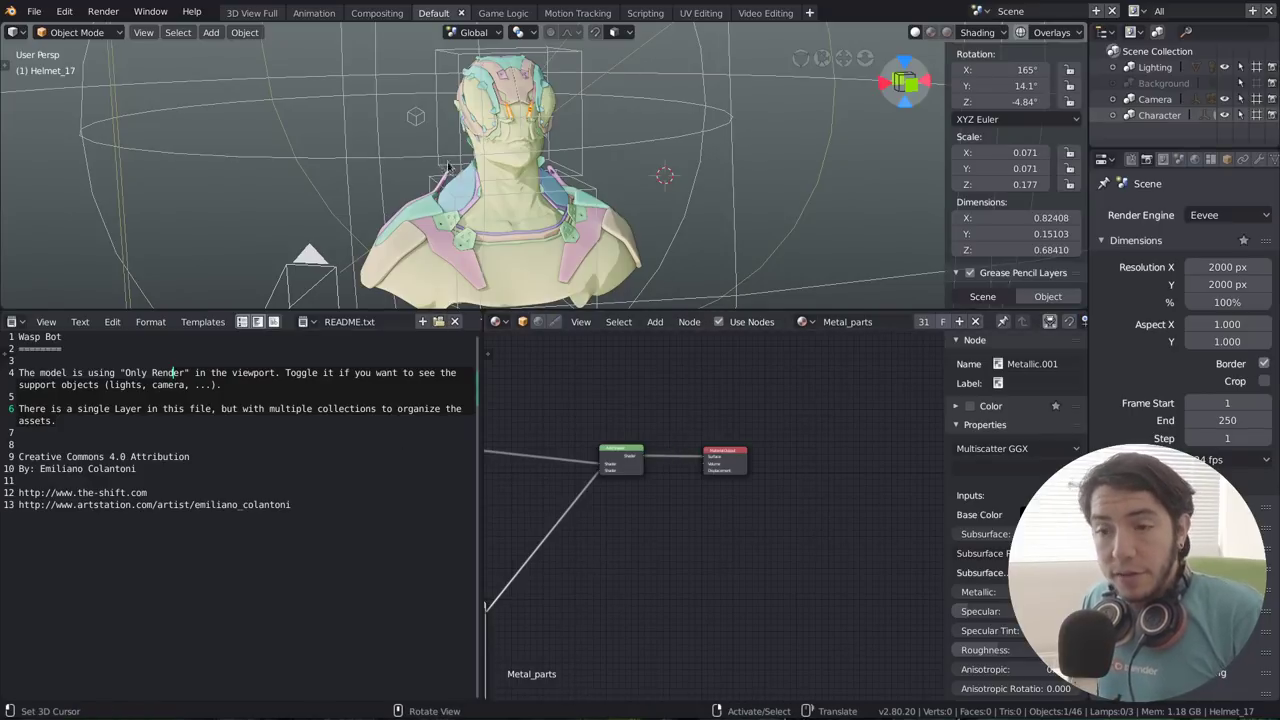
Select the Head object and make the 3D viewport area taller
{"action": "scroll", "coordinate": [480, 176], "scroll_direction": "down", "scroll_amount": 4}
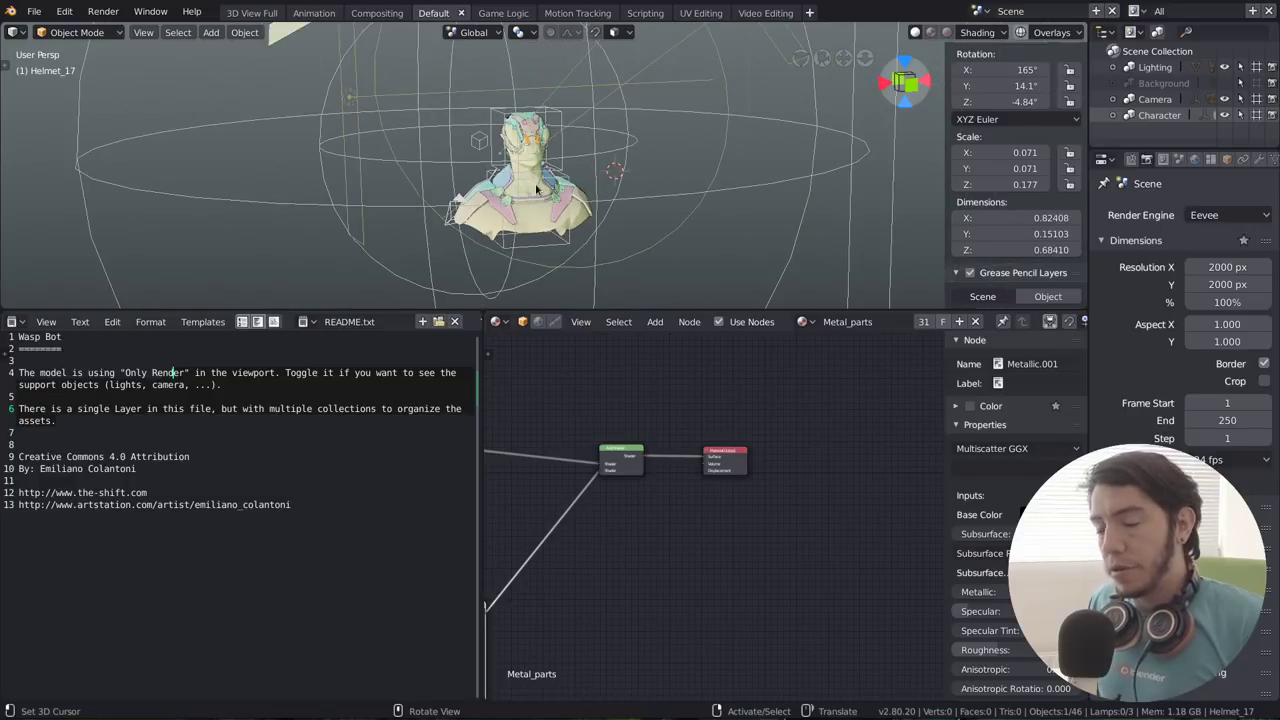
{"action": "left_click", "coordinate": [538, 186]}
{"action": "scroll", "coordinate": [548, 202], "scroll_direction": "up", "scroll_amount": 4}
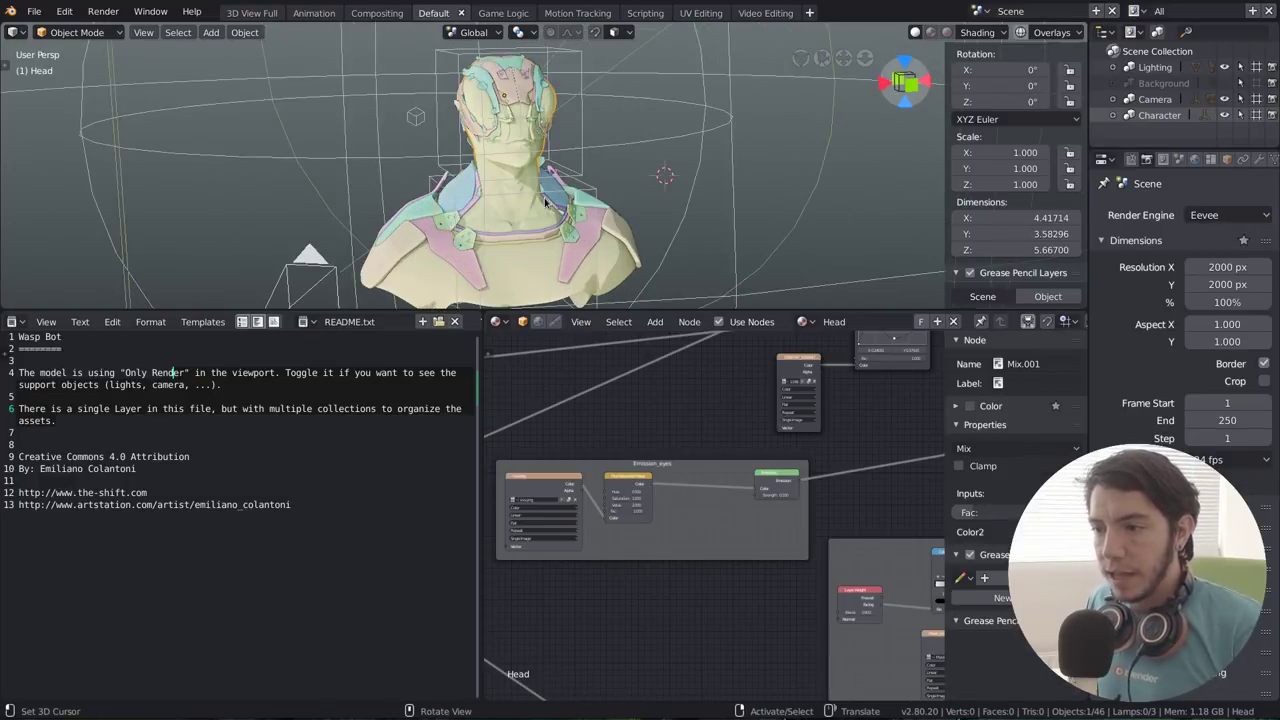
{"action": "left_click_drag", "start_coordinate": [575, 312], "coordinate": [585, 432]}
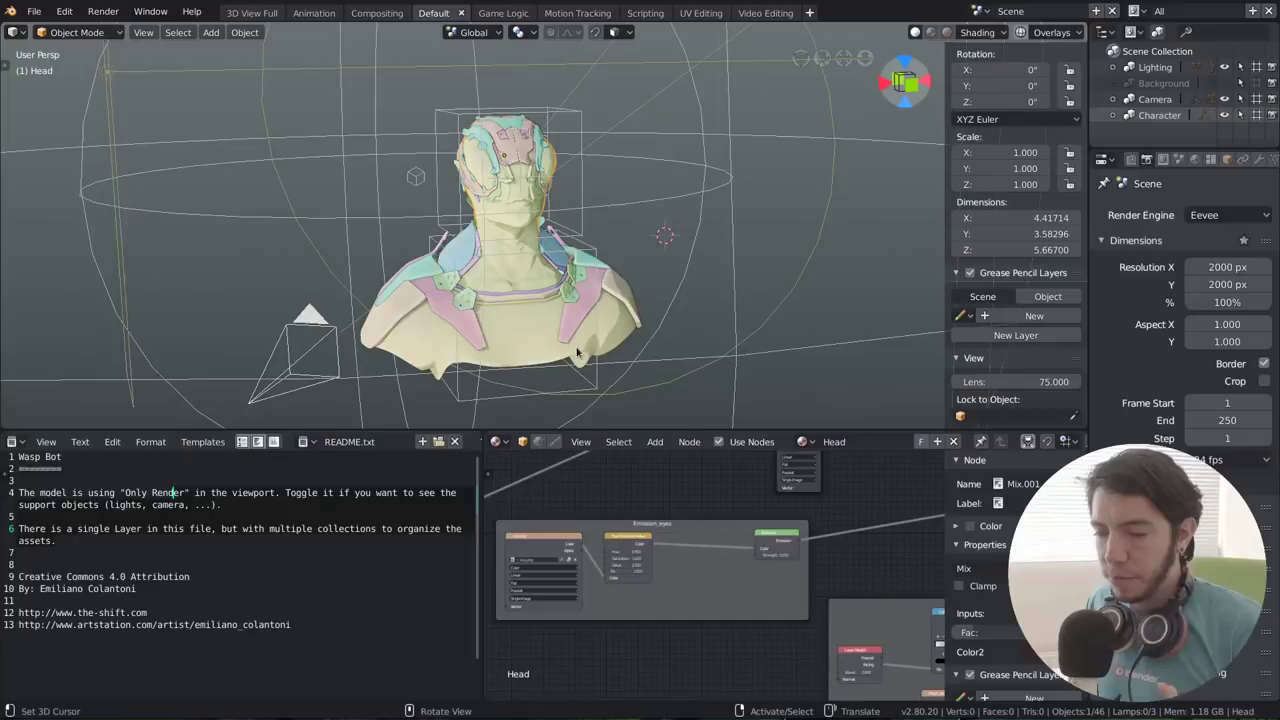
{"action": "middle_click_drag", "start_coordinate": [578, 352], "coordinate": [698, 285]}
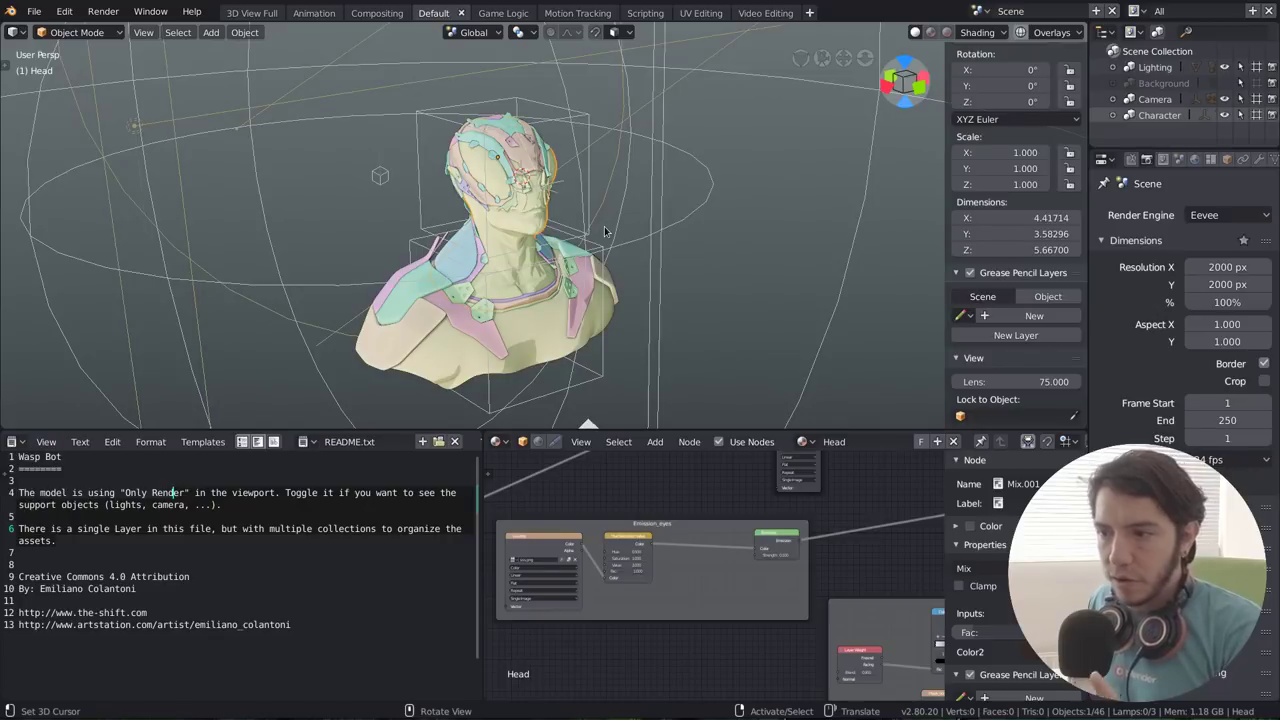
Try trackball rotation on the Head, cancel it at 0°, and split the viewport into three views
{"action": "key", "text": "r"}
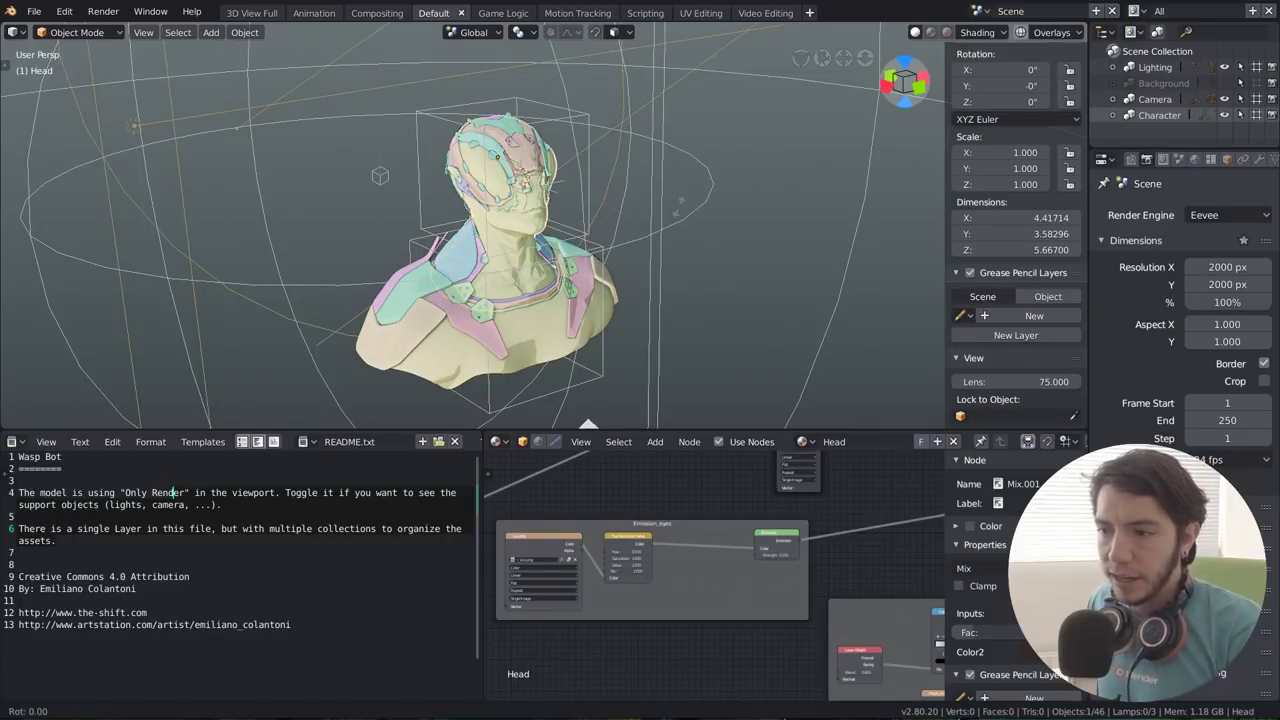
{"action": "key", "text": "r"}
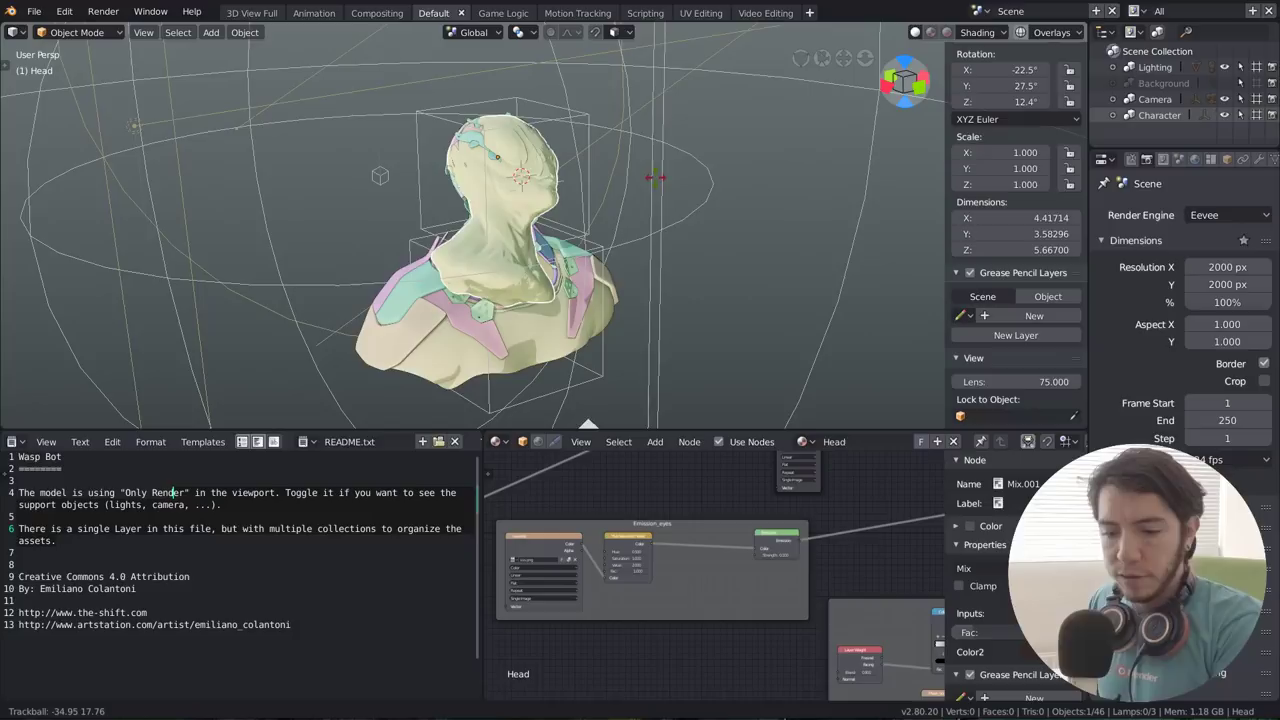
{"action": "right_click", "coordinate": [652, 146]}
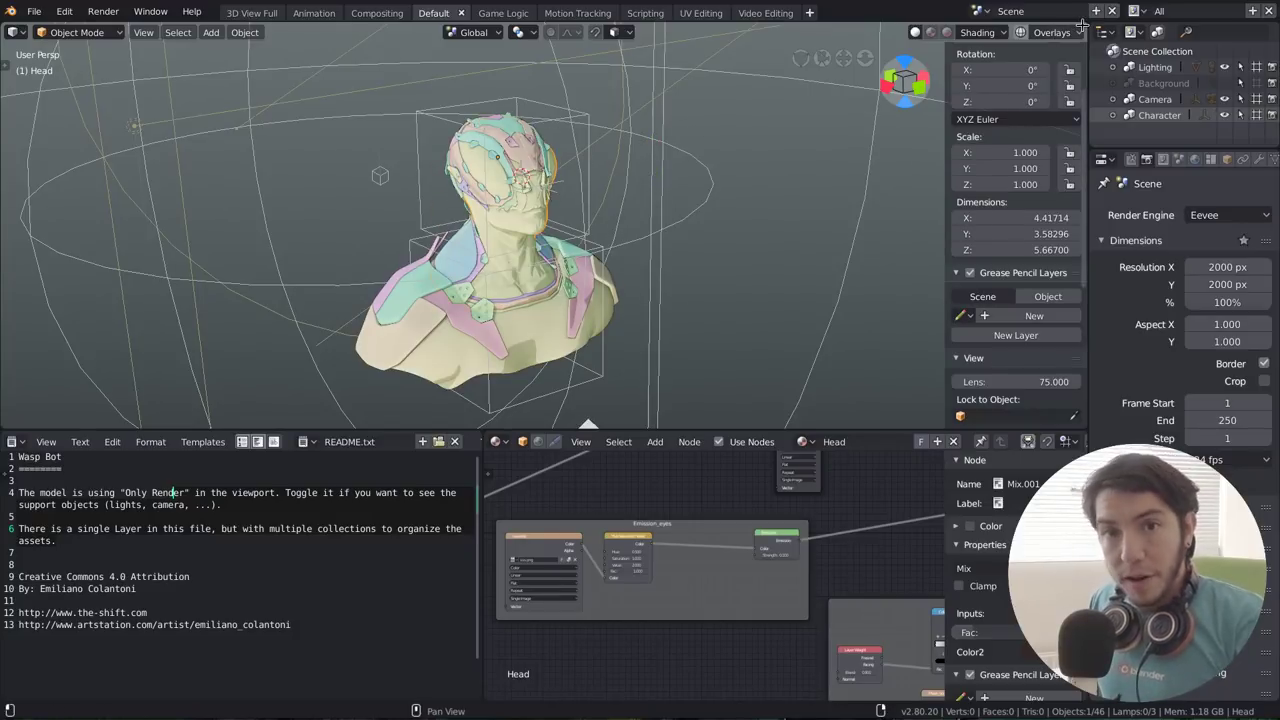
{"action": "left_click_drag", "start_coordinate": [1082, 24], "coordinate": [549, 164]}
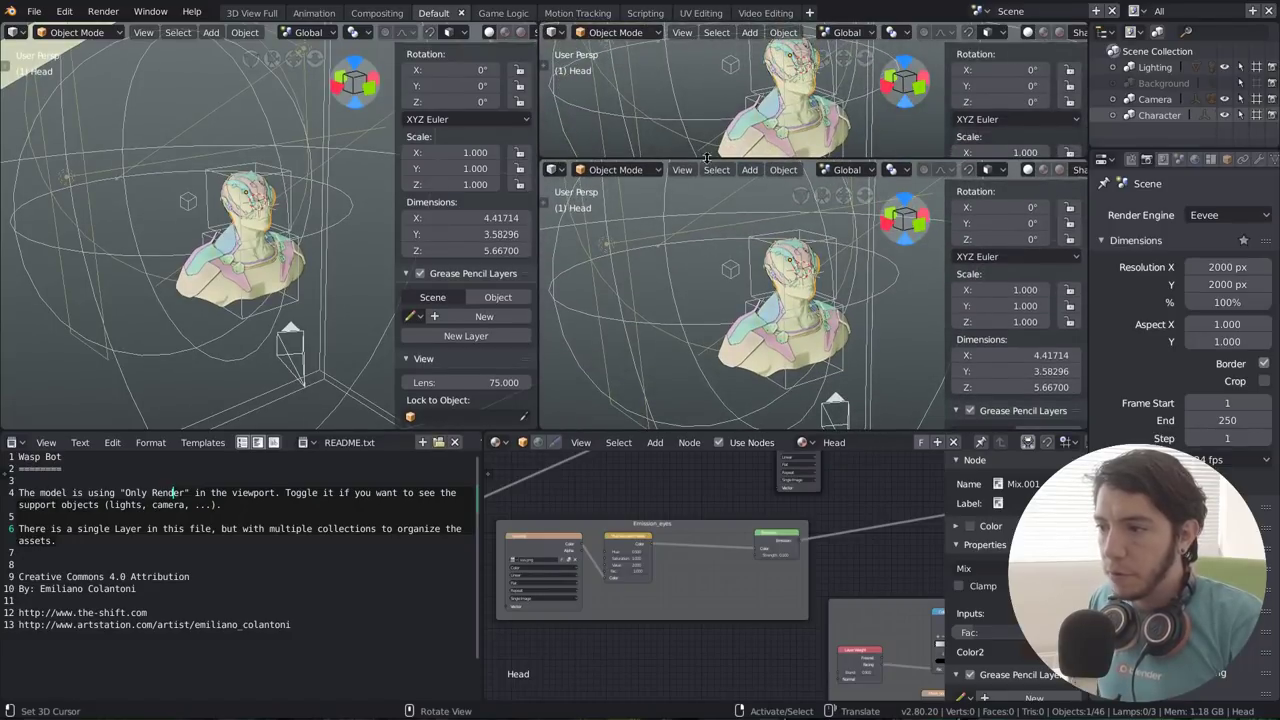
Show the tool list in the lower-right view and widen the left viewport
{"action": "key", "text": "t"}
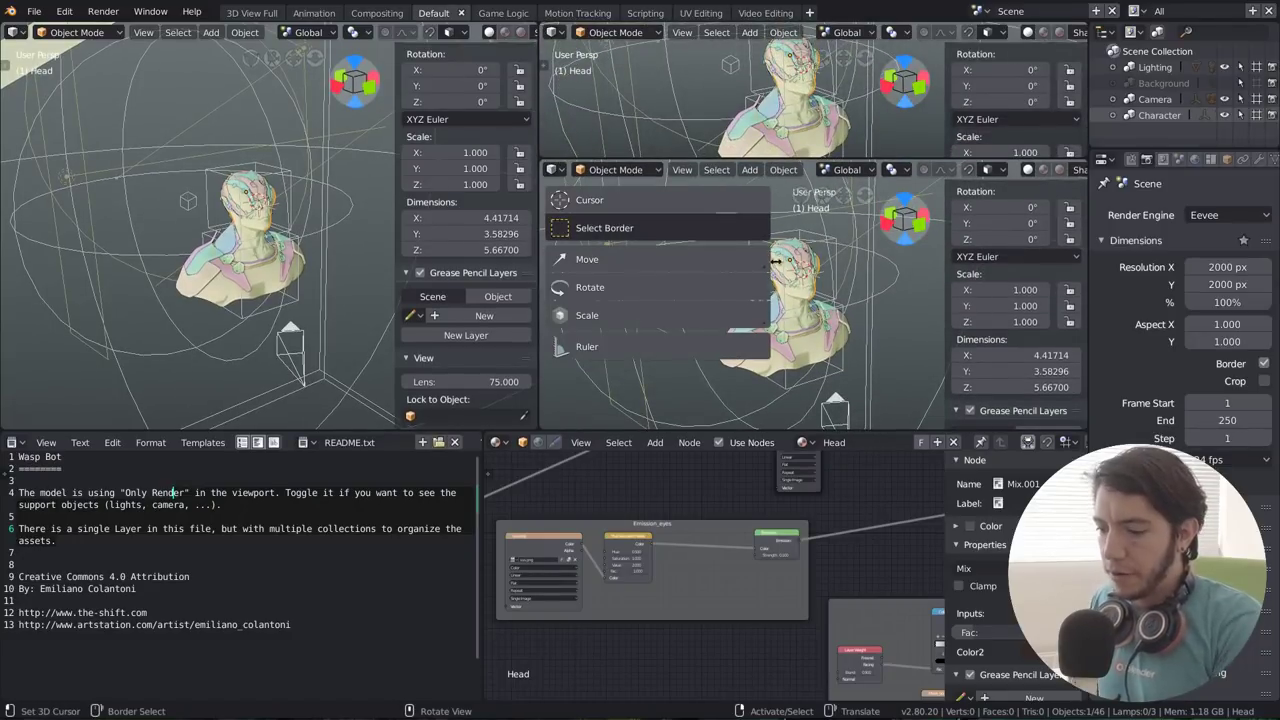
{"action": "left_click_drag", "start_coordinate": [539, 235], "coordinate": [683, 235]}
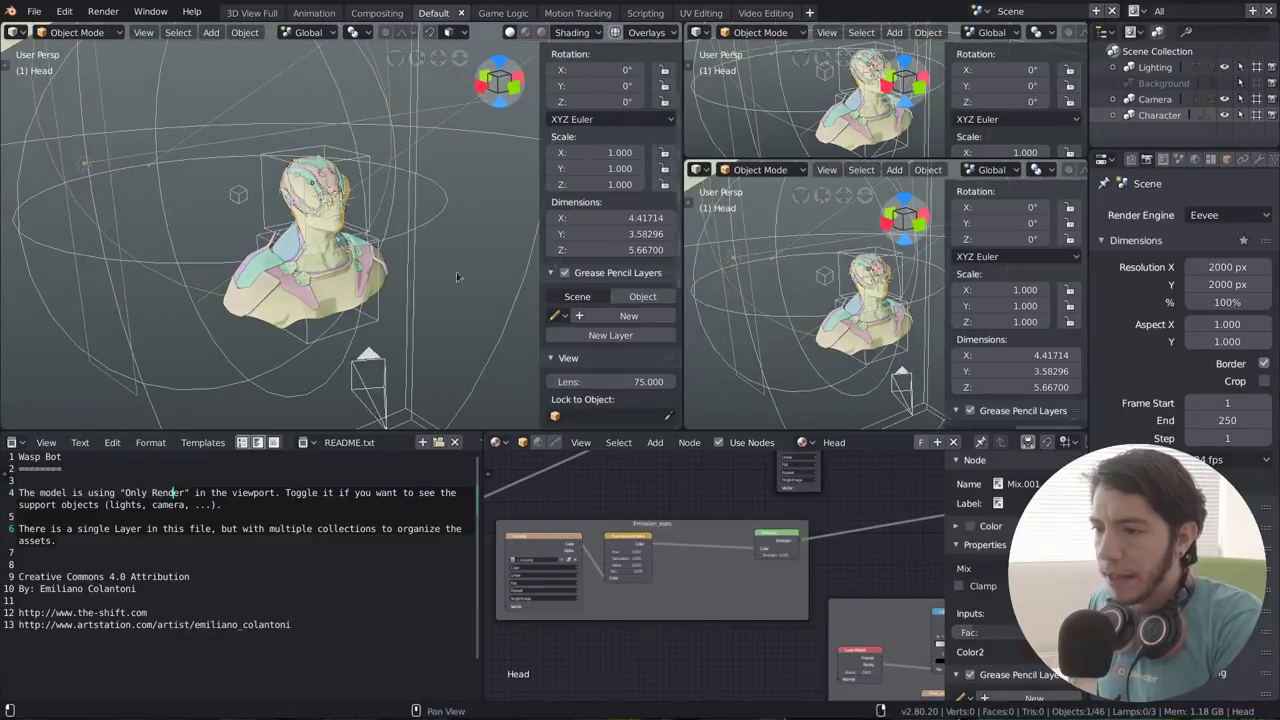
{"action": "scroll", "coordinate": [362, 275], "scroll_direction": "up", "scroll_amount": 4}
Add a mesh Cube to the scene at 11.120, 14.525, -5.140
{"action": "key", "text": "shift+a"}
{"action": "mouse_move", "coordinate": [402, 256]}
{"action": "left_click", "coordinate": [452, 274]}
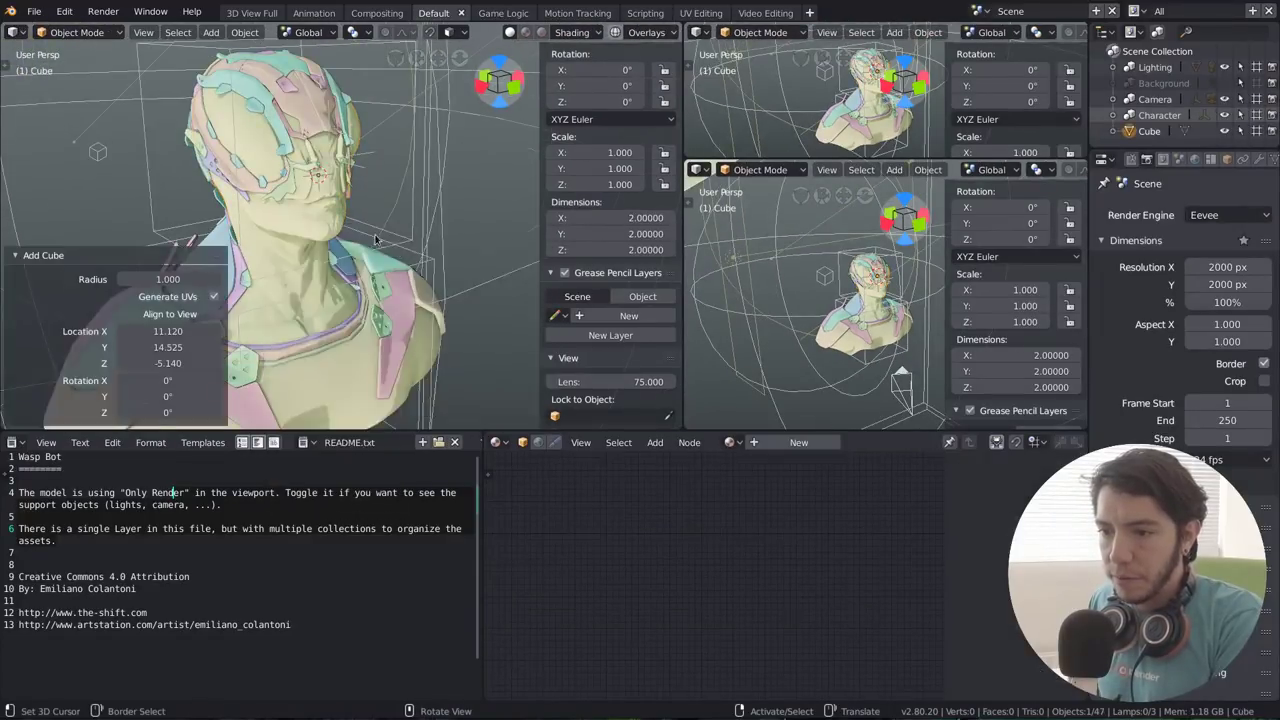
{"action": "scroll", "coordinate": [300, 288], "scroll_direction": "down", "scroll_amount": 4}
{"action": "scroll", "coordinate": [300, 288], "scroll_direction": "down", "scroll_amount": 5}
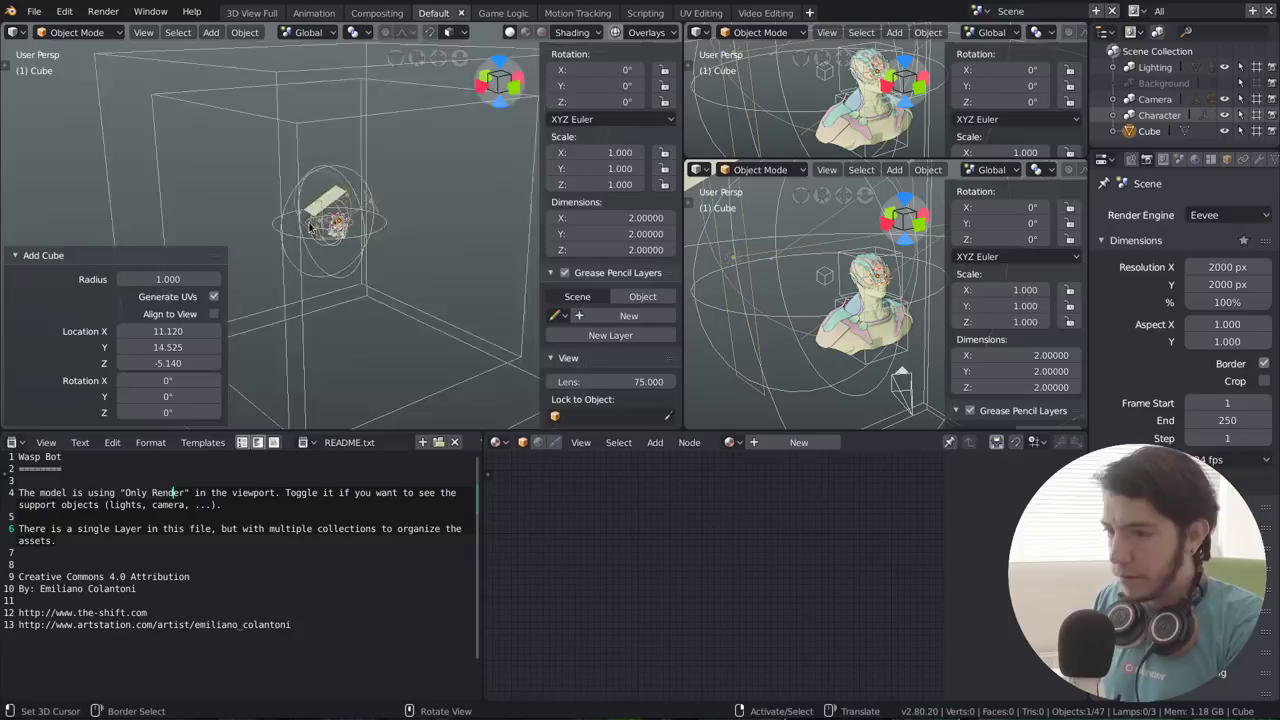
Frame the cube and add three centred horizontal loop cuts in Edit Mode, returning to Object Mode
{"action": "key", "text": "KP_Decimal"}
{"action": "scroll", "coordinate": [330, 226], "scroll_direction": "down", "scroll_amount": 2}
{"action": "key", "text": "Tab"}
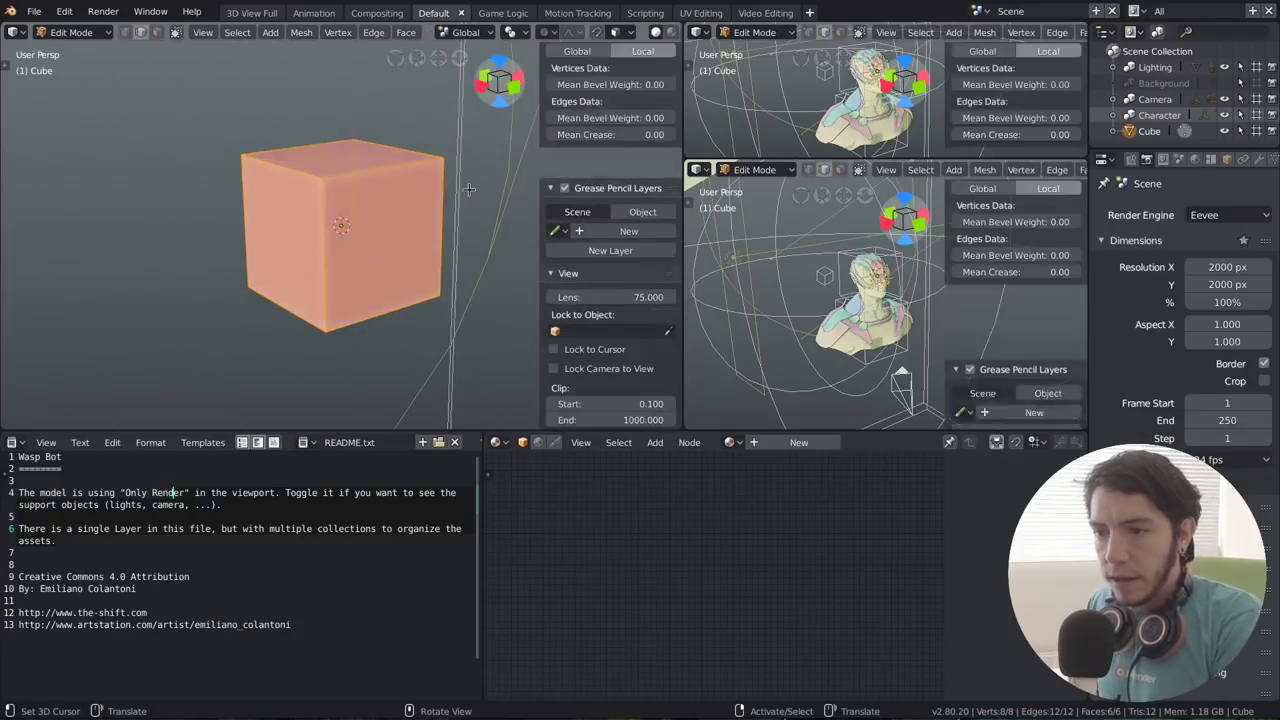
{"action": "key", "text": "ctrl+r"}
{"action": "scroll", "coordinate": [325, 224], "scroll_direction": "up", "scroll_amount": 2}
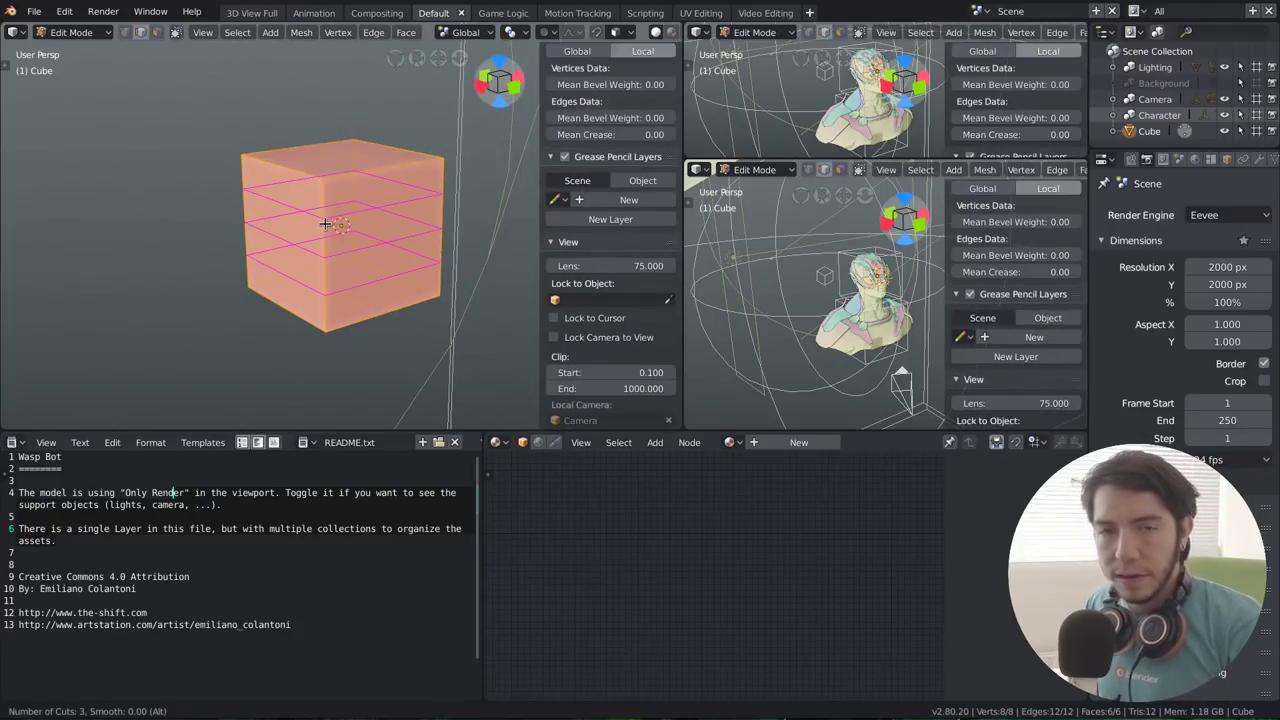
{"action": "left_click", "coordinate": [325, 224]}
{"action": "right_click", "coordinate": [325, 224]}
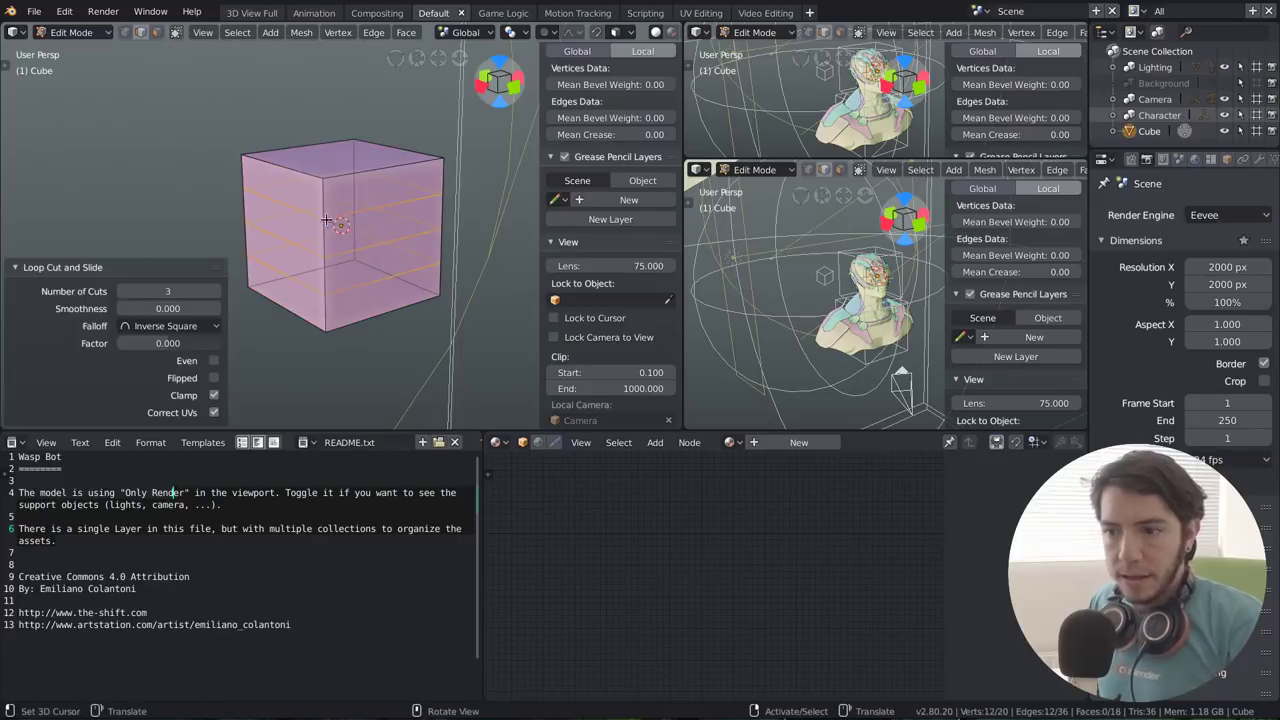
{"action": "key", "text": "ctrl+r"}
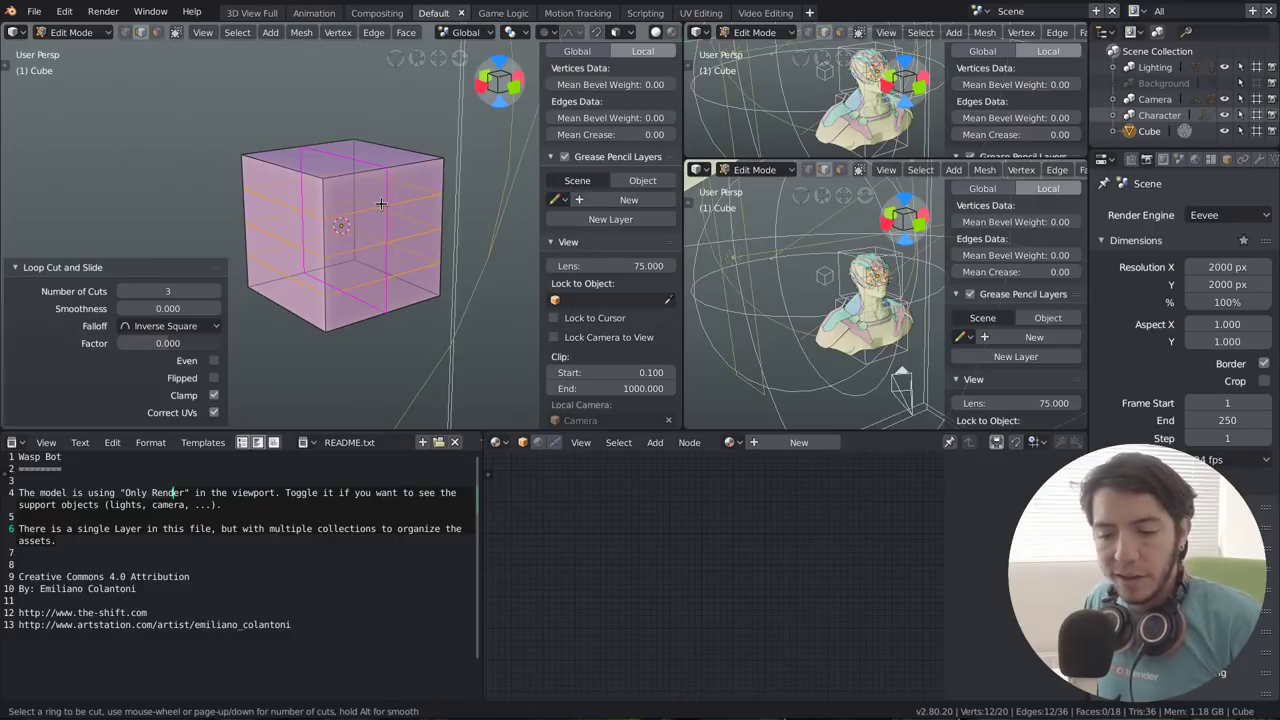
{"action": "key", "text": "Tab"}
{"action": "key", "text": "shift+grave"}
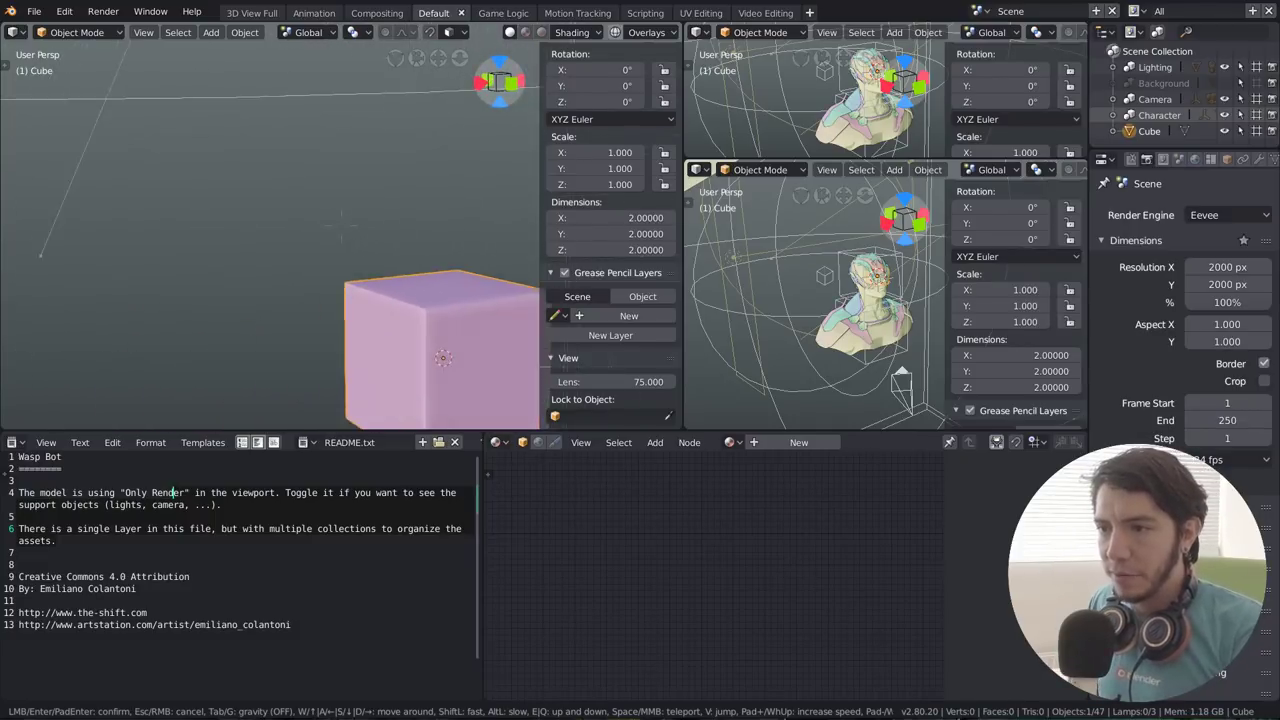
Set the Interface Scale preference to 1.00
{"action": "left_click", "coordinate": [368, 238]}
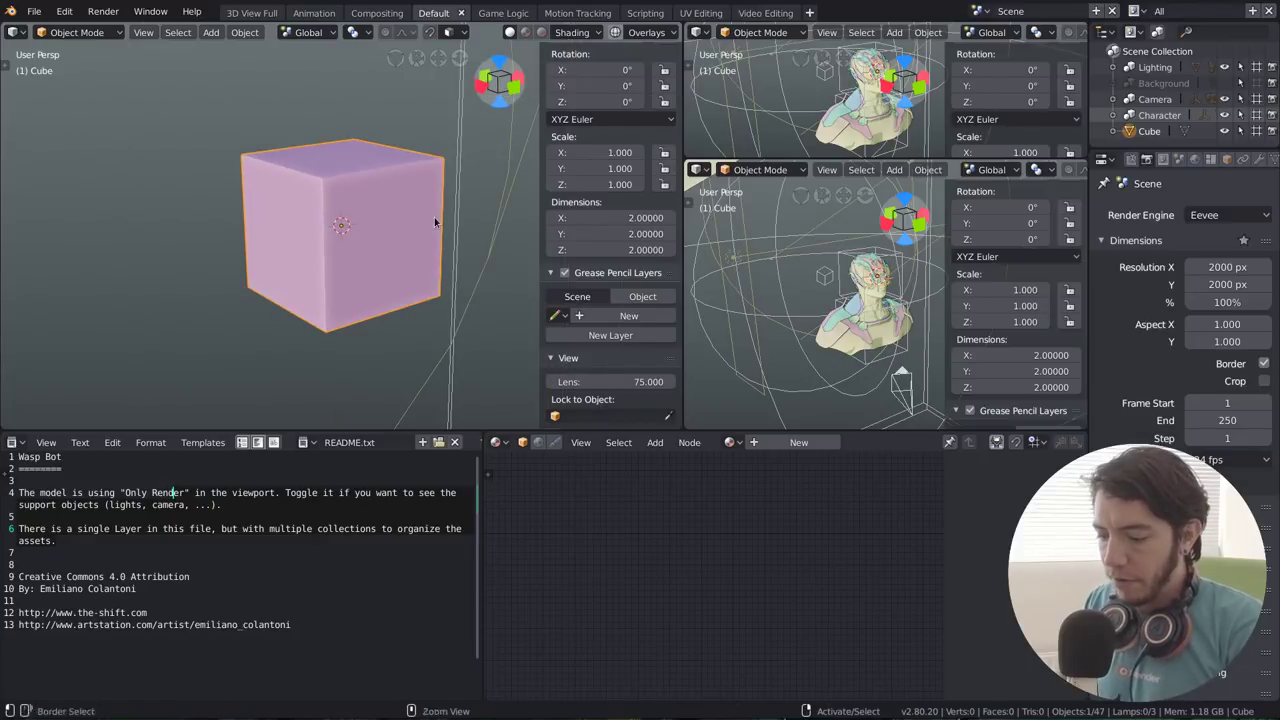
{"action": "key", "text": "ctrl+alt+u"}
{"action": "left_click", "coordinate": [72, 54]}
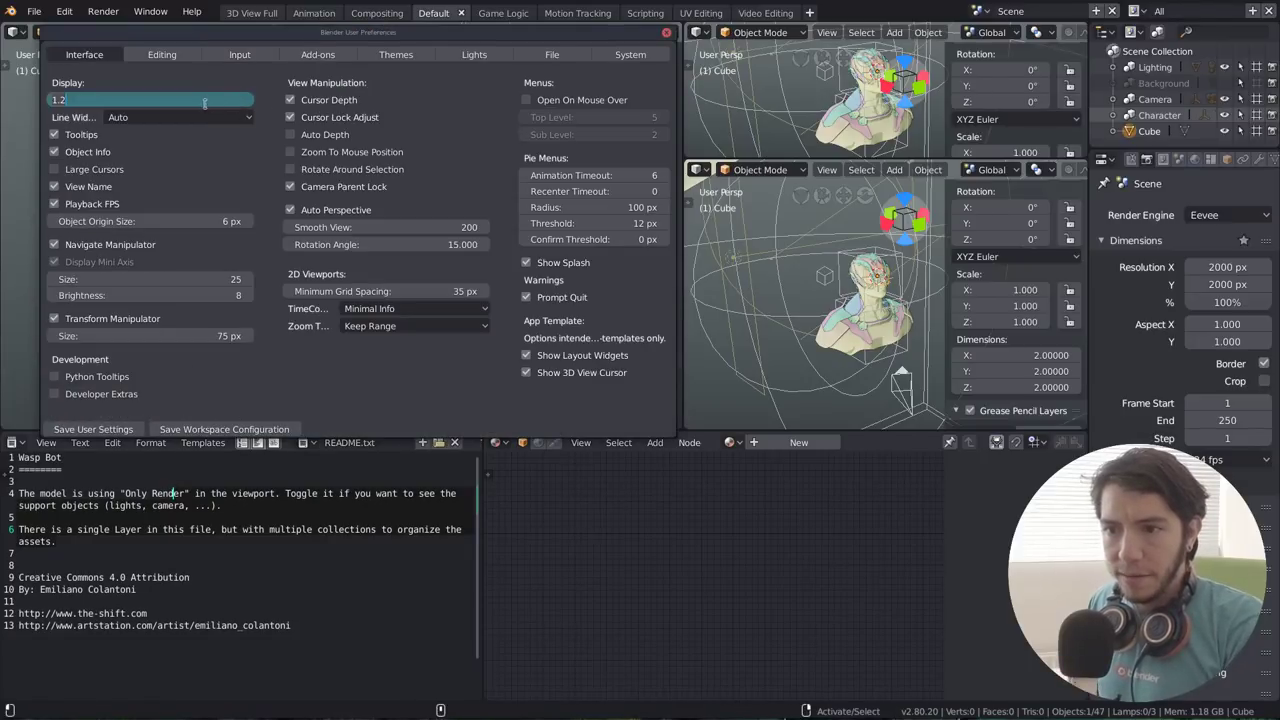
{"action": "mouse_move", "coordinate": [200, 100]}
{"action": "left_mouse_down"}
{"action": "mouse_move", "coordinate": [249, 101]}
{"action": "mouse_move", "coordinate": [200, 100]}
{"action": "left_mouse_up"}
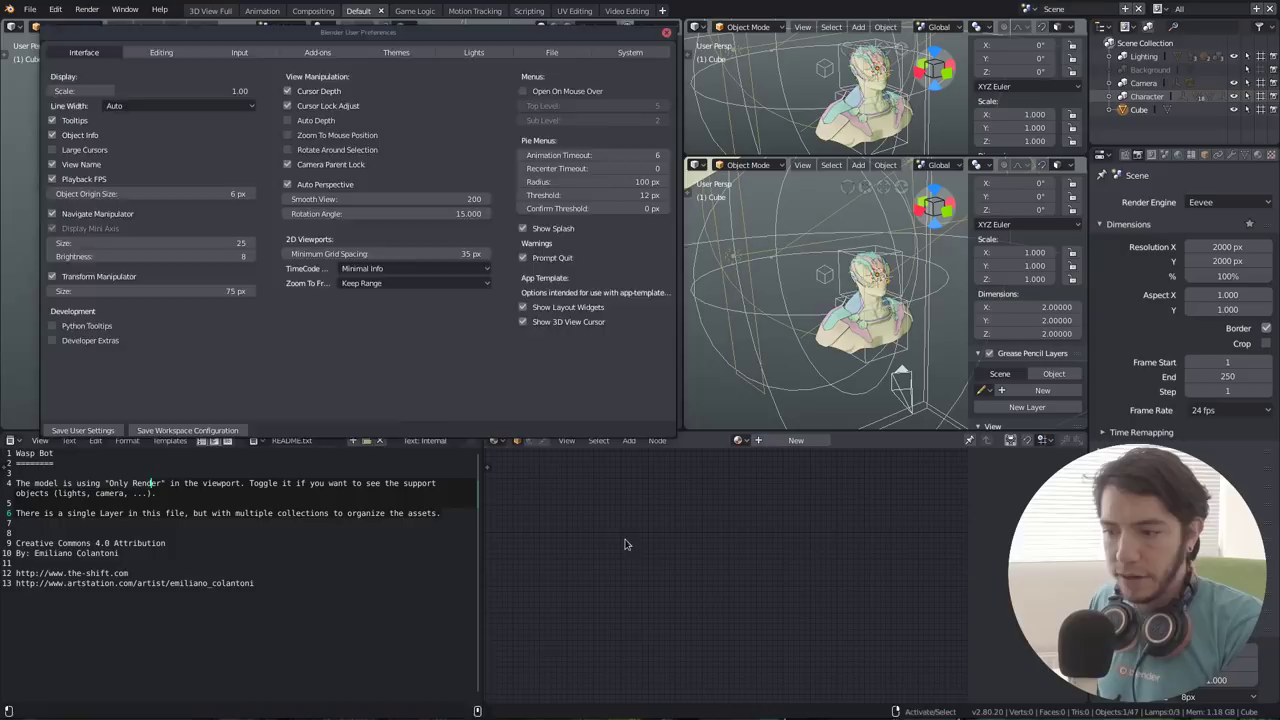
{"action": "left_click", "coordinate": [358, 245]}
Walk-navigate the left view until the cube is in view
{"action": "key", "text": "shift+grave"}
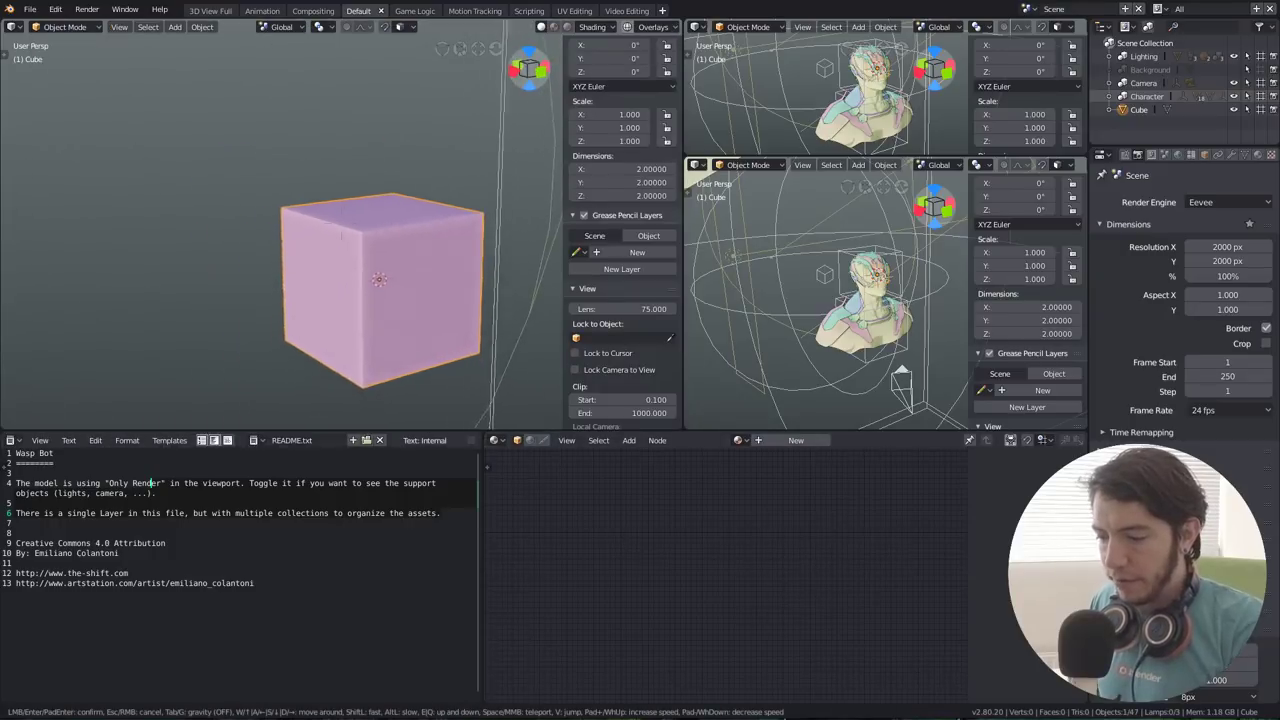
{"action": "left_click", "coordinate": [341, 226]}
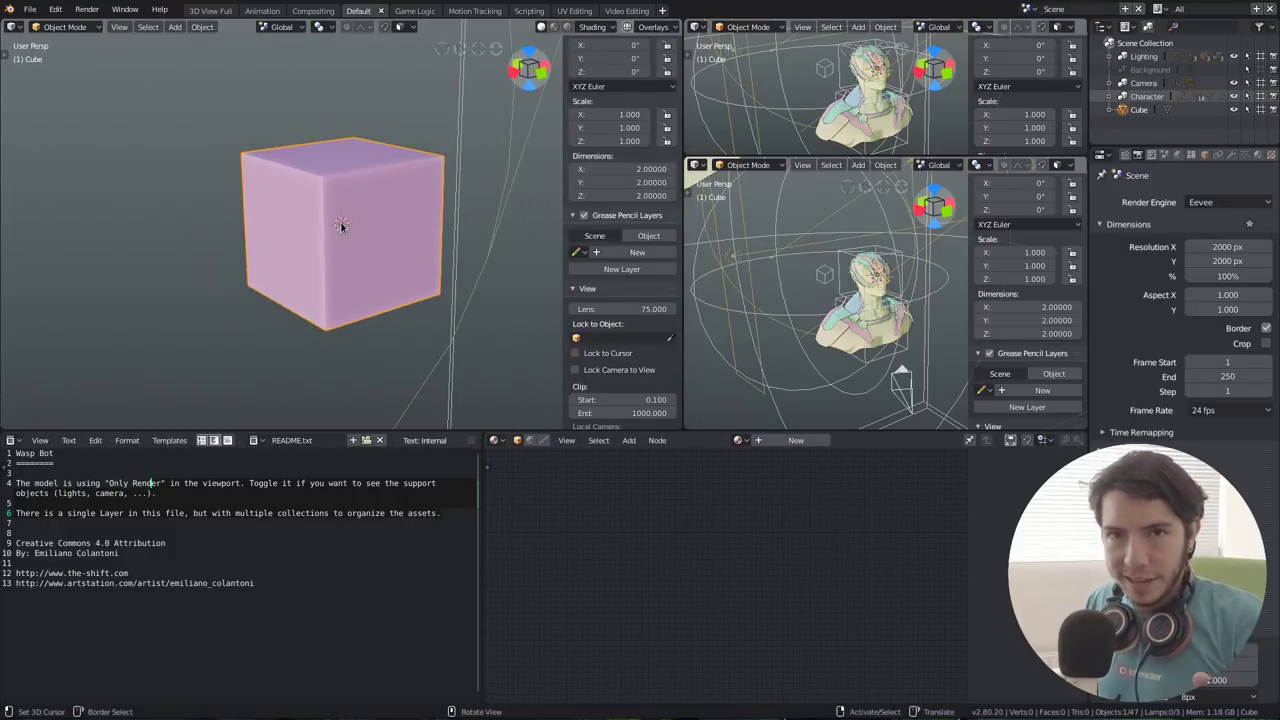
{"action": "key", "text": "shift+grave"}
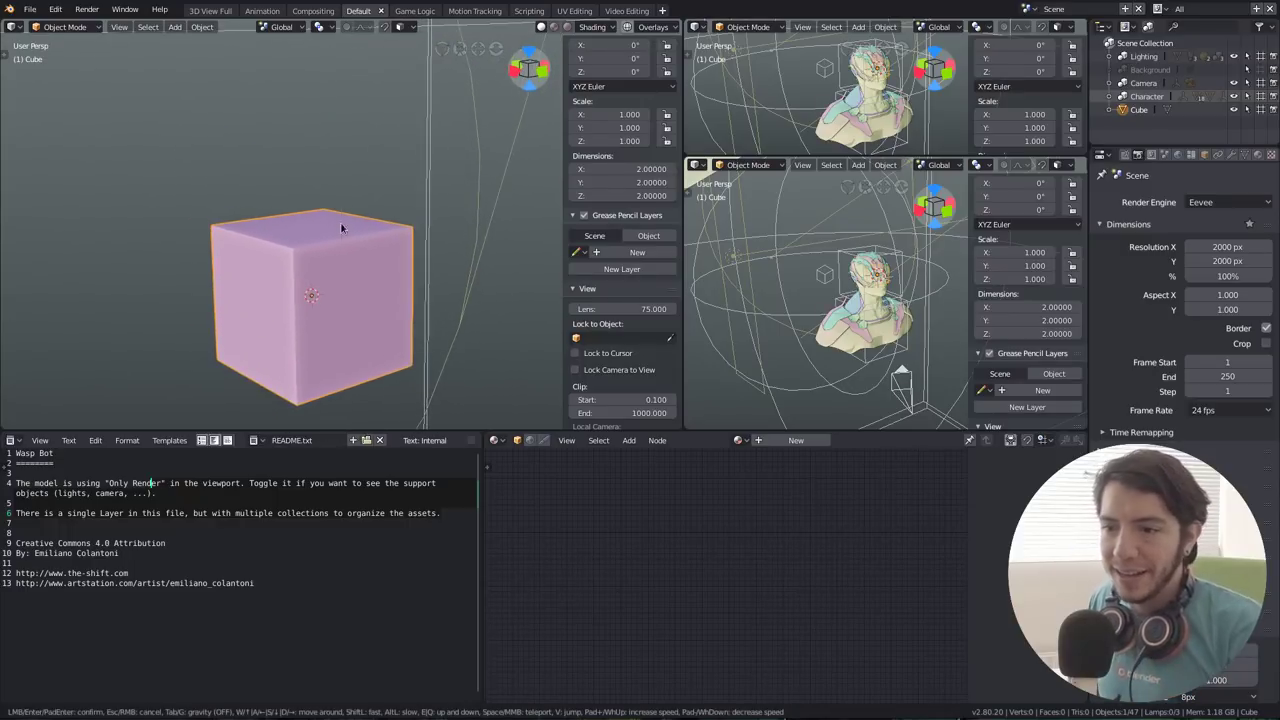
{"action": "left_click", "coordinate": [367, 233]}
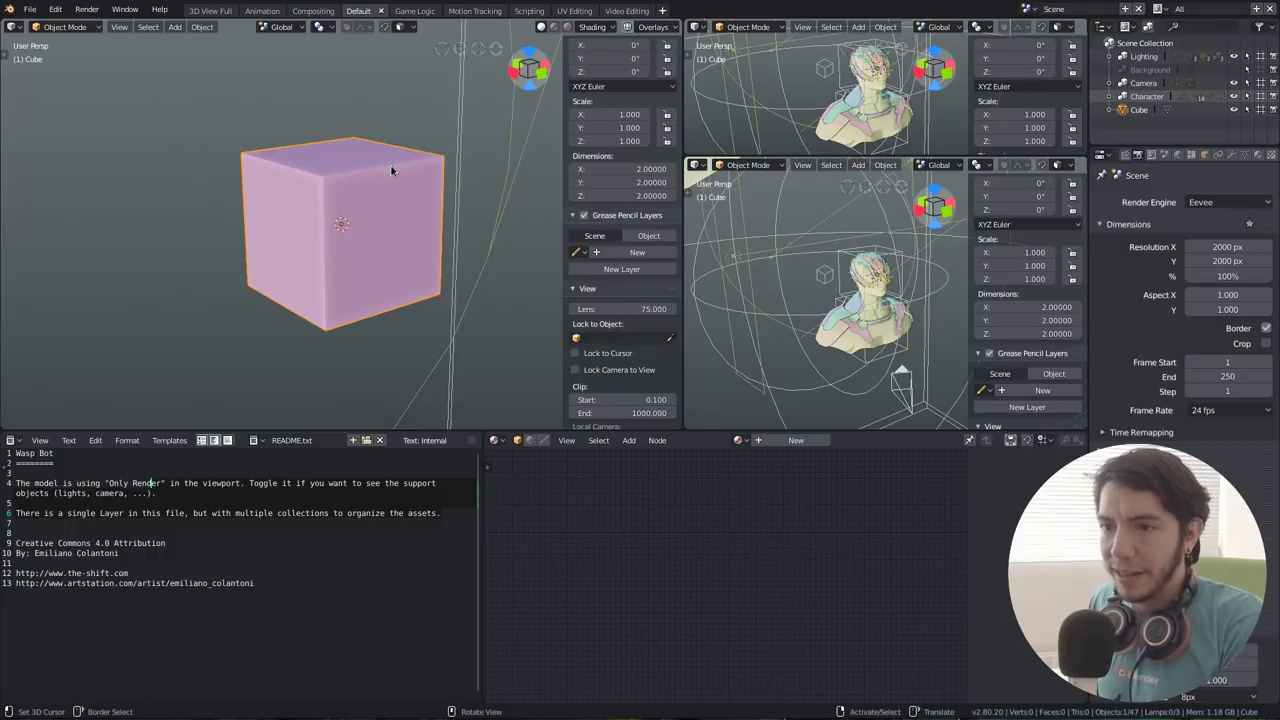
{"action": "key", "text": "shift+grave"}
{"action": "left_click", "coordinate": [263, 144]}
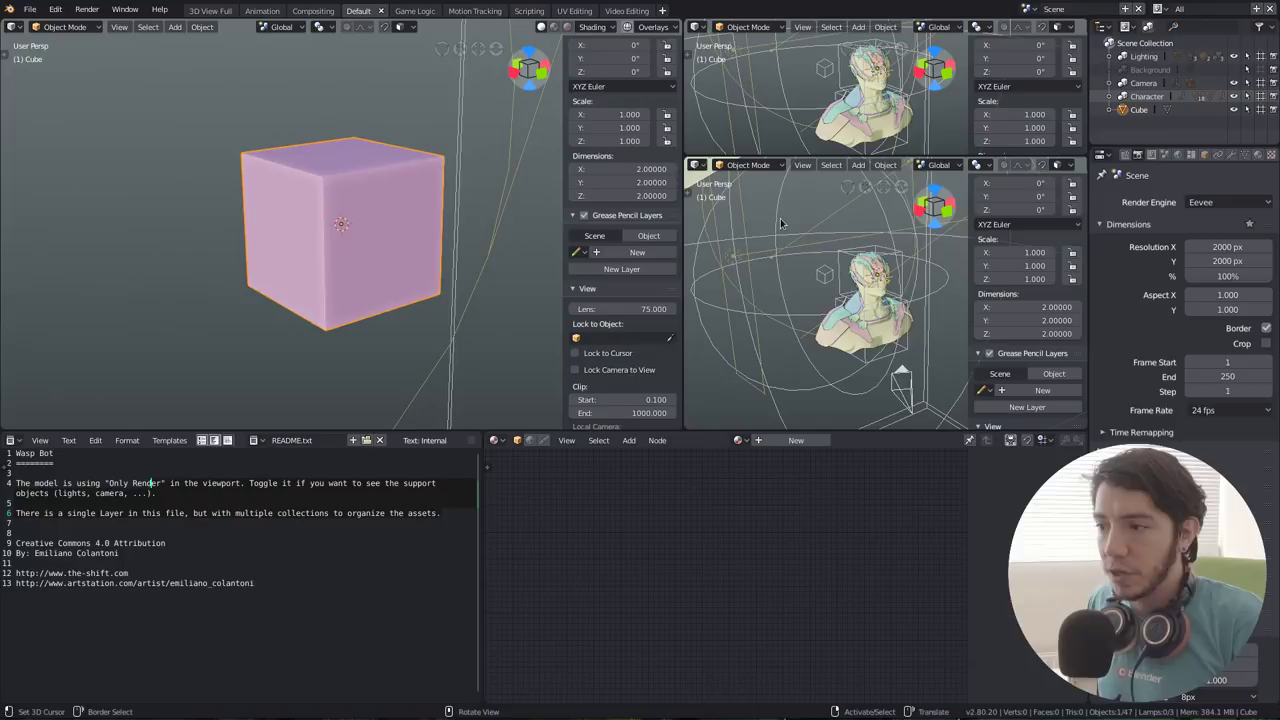
Hide the sidebars of the lower-right and top-right viewports
{"action": "key", "text": "n"}
{"action": "key", "text": "n"}
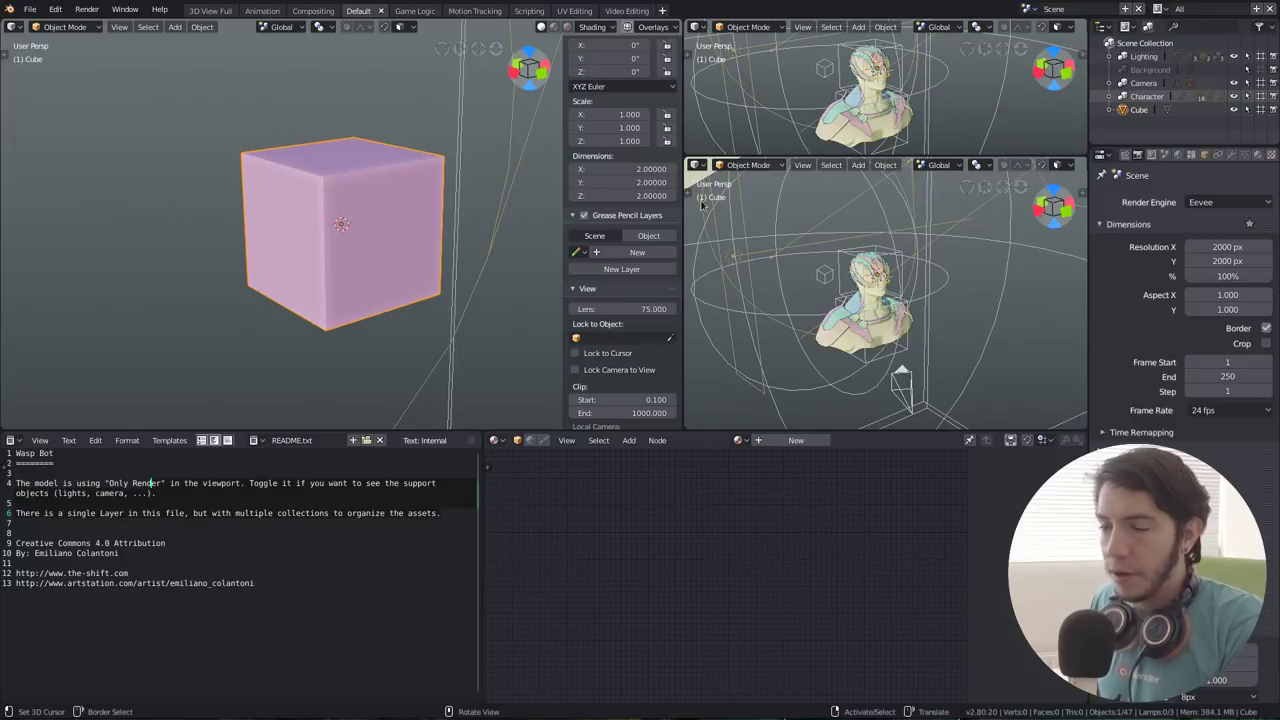
{"action": "key", "text": "n"}
{"action": "scroll", "coordinate": [391, 238], "scroll_direction": "down", "scroll_amount": 3}
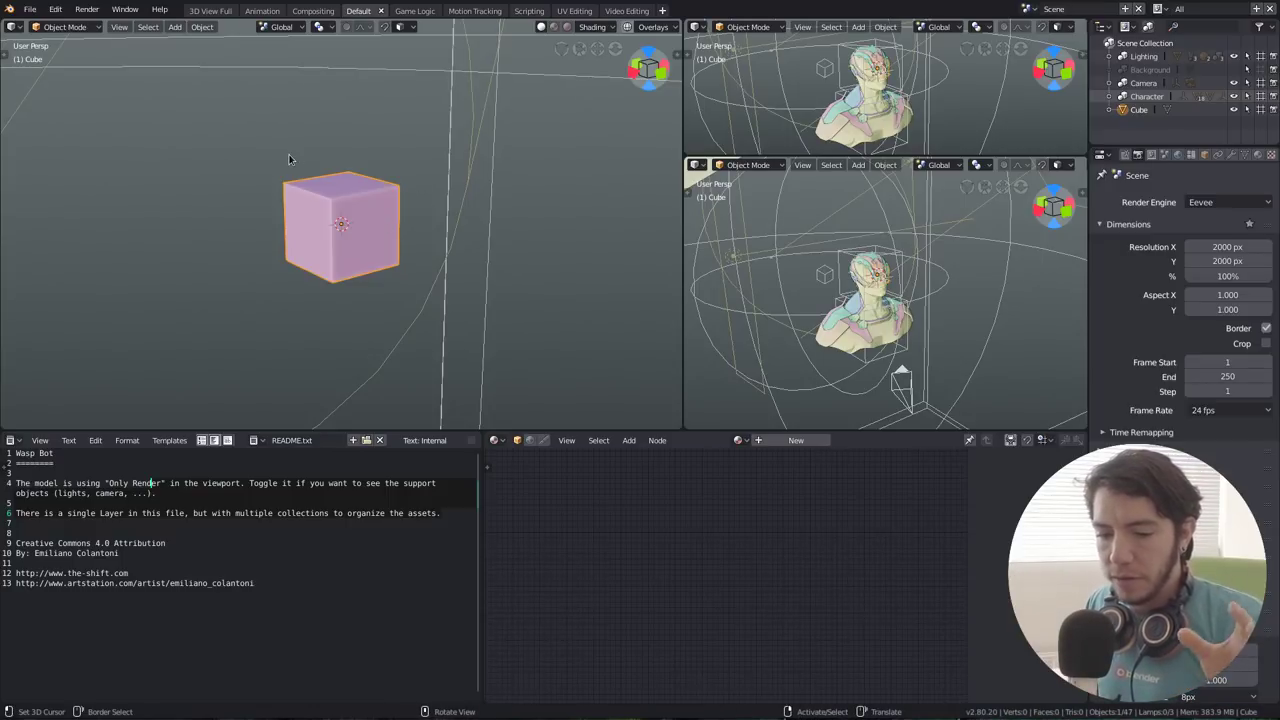
Glance at the undo history list, then orbit the view around the bust
{"action": "left_click", "coordinate": [56, 10]}
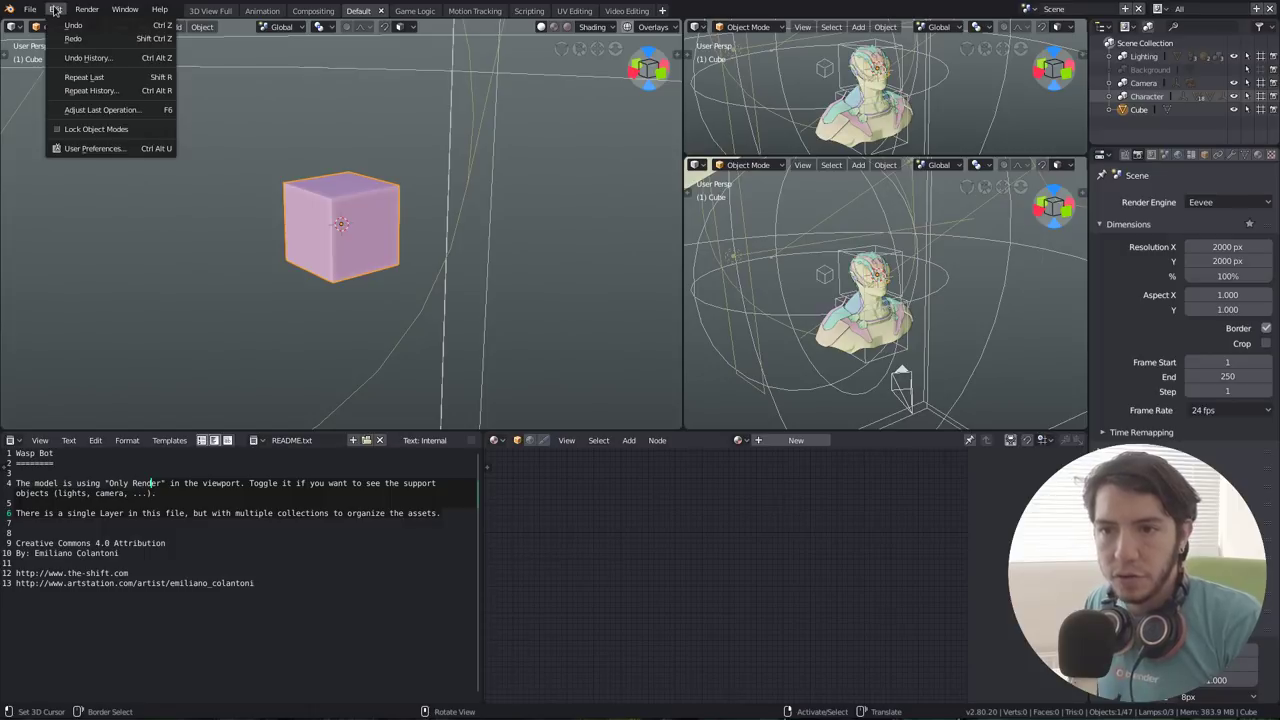
{"action": "left_click", "coordinate": [56, 10]}
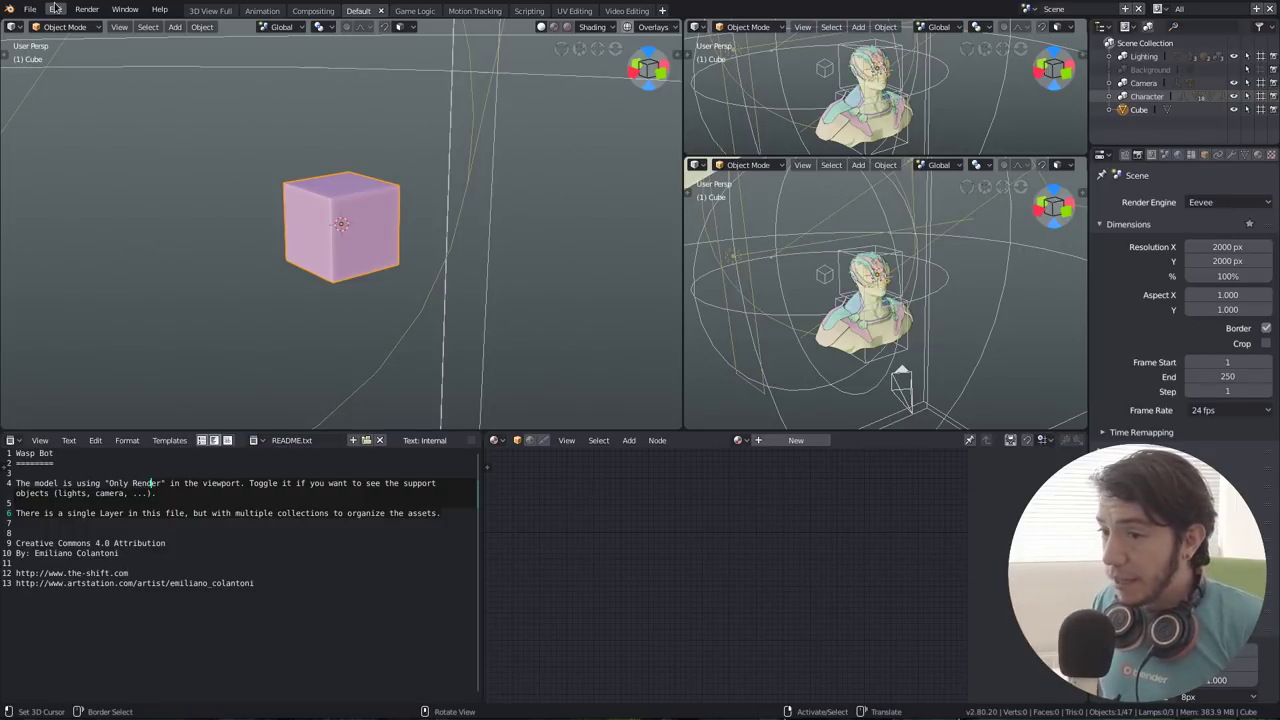
{"action": "scroll", "coordinate": [400, 214], "scroll_direction": "down", "scroll_amount": 5}
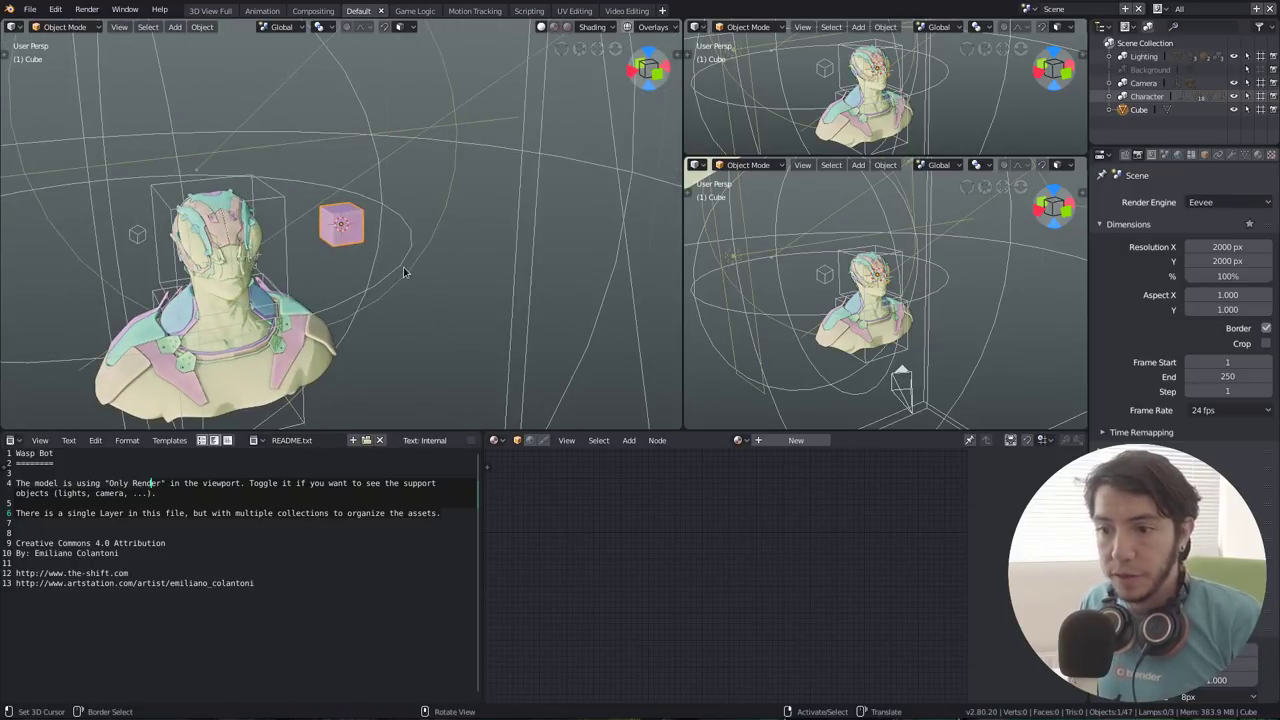
{"action": "middle_click_drag", "start_coordinate": [404, 271], "coordinate": [451, 273]}
Delete the Cube object and bring up the recent files list
{"action": "key", "text": "x"}
{"action": "left_click", "coordinate": [451, 273]}
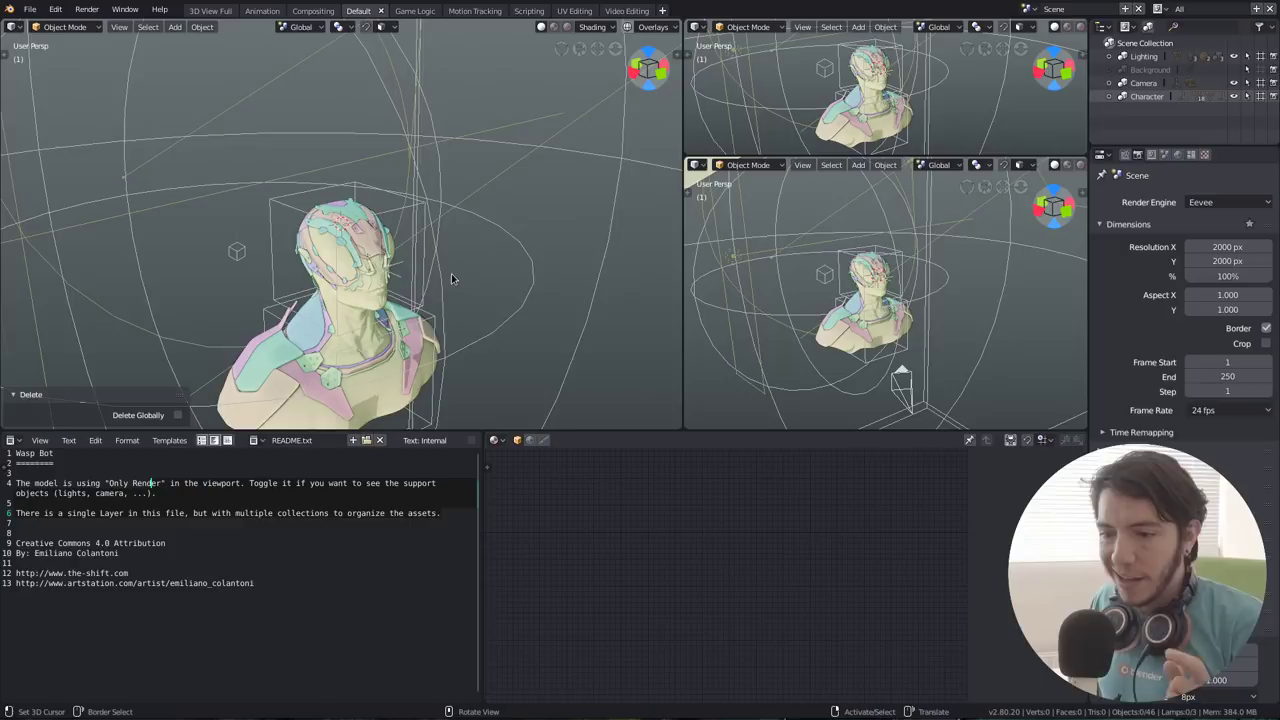
{"action": "scroll", "coordinate": [410, 238], "scroll_direction": "down", "scroll_amount": 5}
{"action": "key", "text": "shift+ctrl+o"}
Load the Suzanne-on-a-plane file and remove Suzanne's Subsurf modifier
{"action": "left_click", "coordinate": [407, 233]}
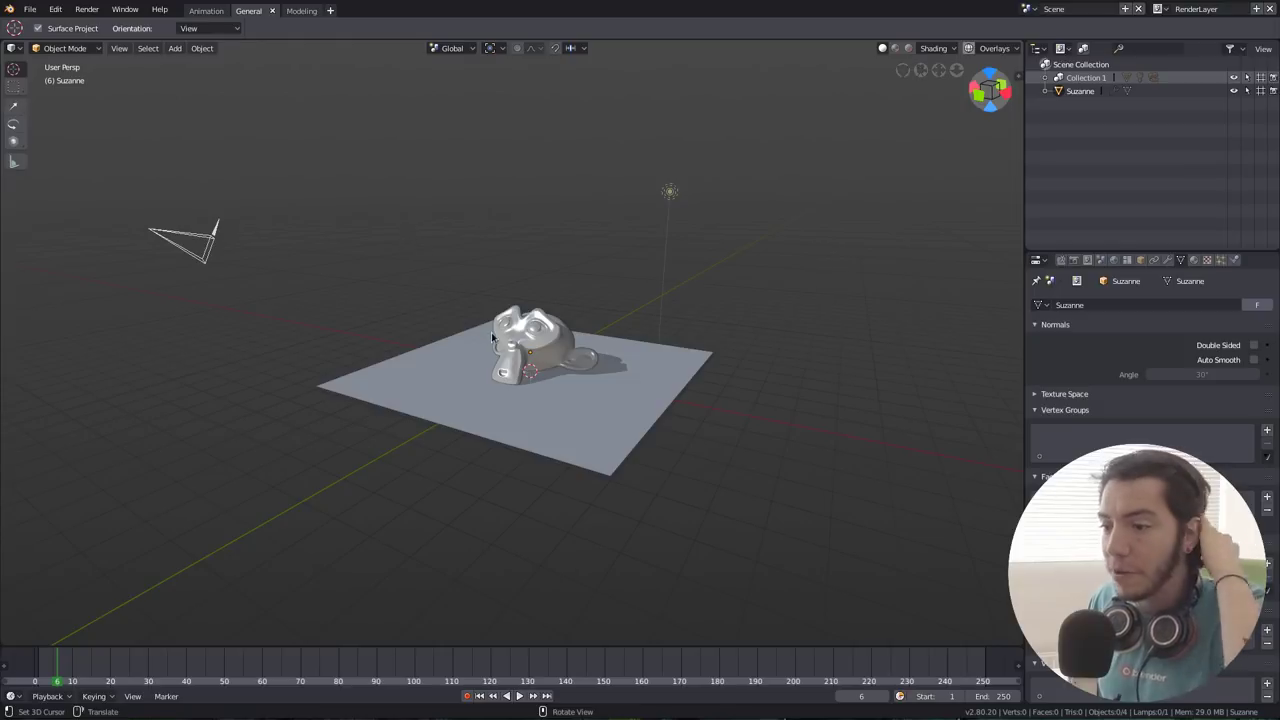
{"action": "scroll", "coordinate": [491, 332], "scroll_direction": "up", "scroll_amount": 3}
{"action": "left_click", "coordinate": [541, 348]}
{"action": "middle_click_drag", "start_coordinate": [518, 376], "coordinate": [560, 380]}
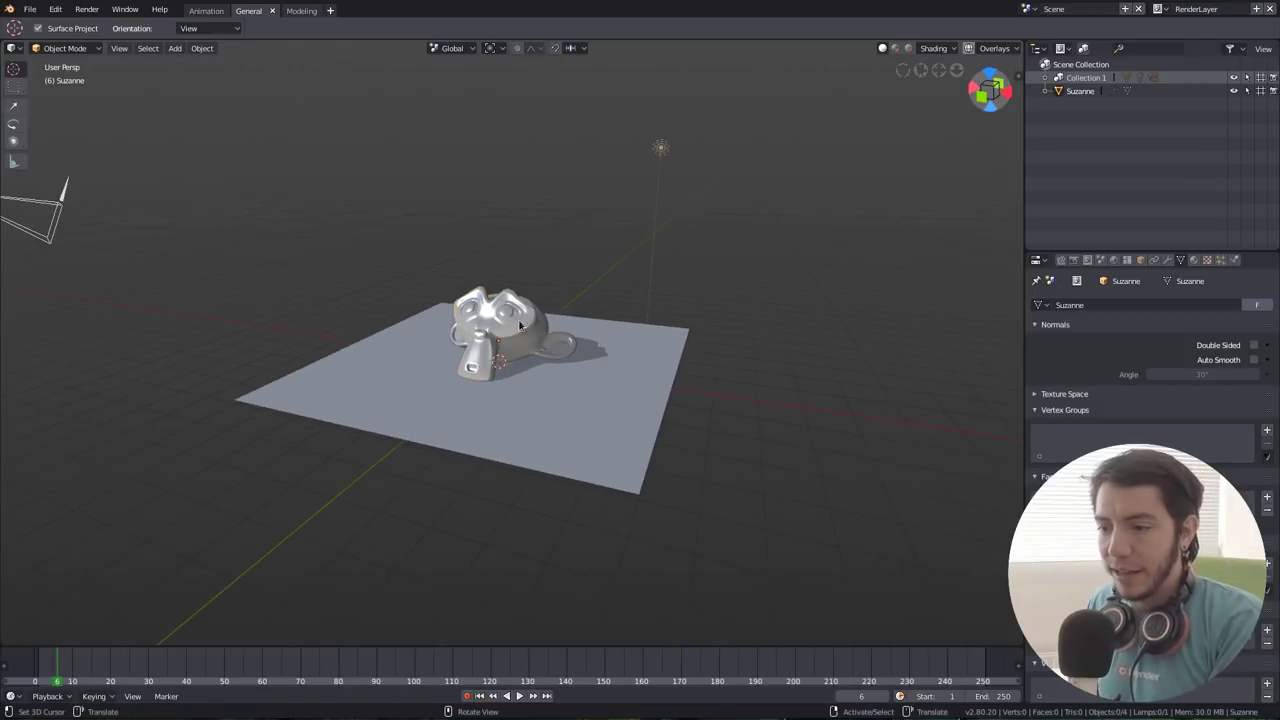
{"action": "left_click", "coordinate": [1167, 260]}
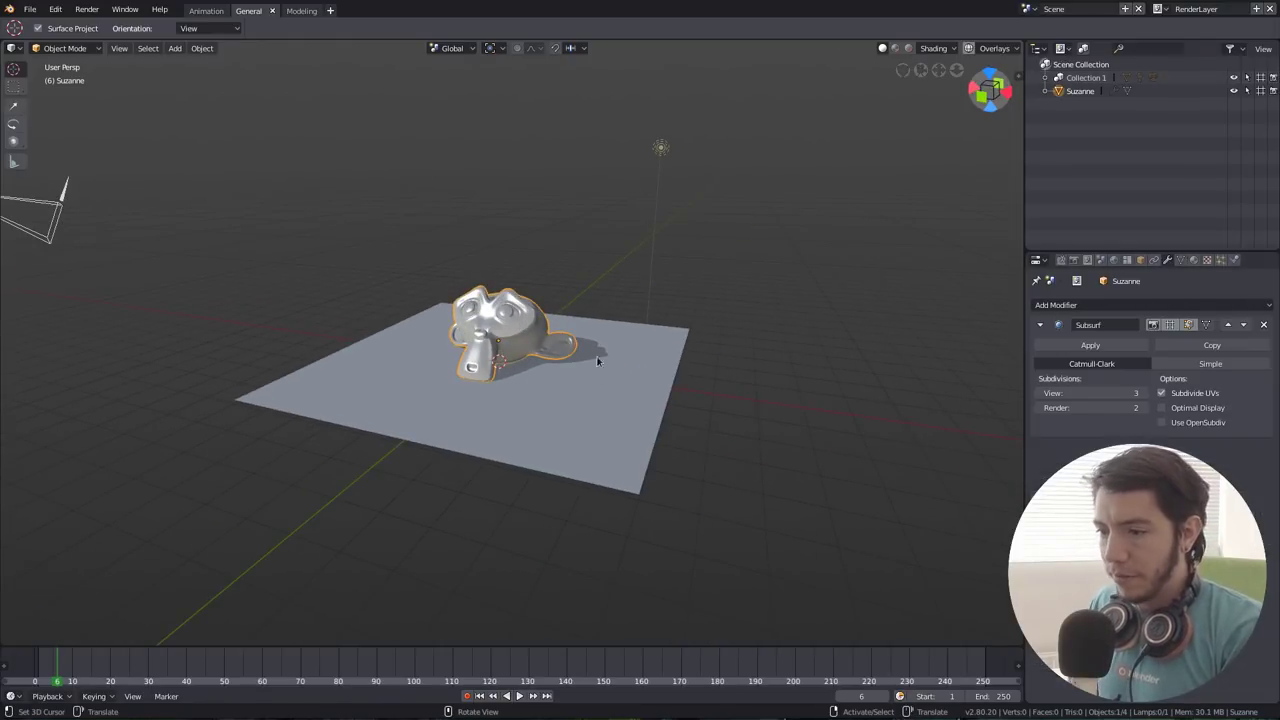
{"action": "middle_click_drag", "start_coordinate": [832, 376], "coordinate": [806, 354]}
{"action": "left_click", "coordinate": [1263, 324]}
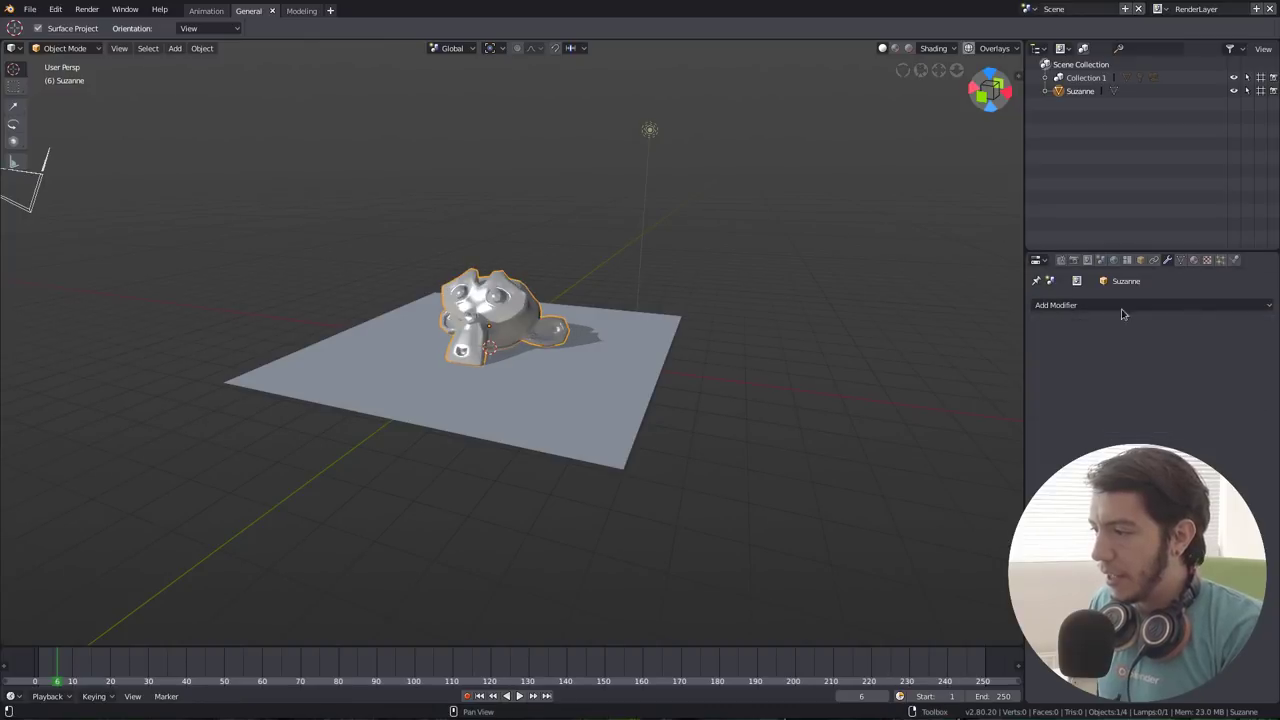
Add the Mask modifier to Quick Favorites, test it on Suzanne, then remove it
{"action": "left_click", "coordinate": [1085, 305]}
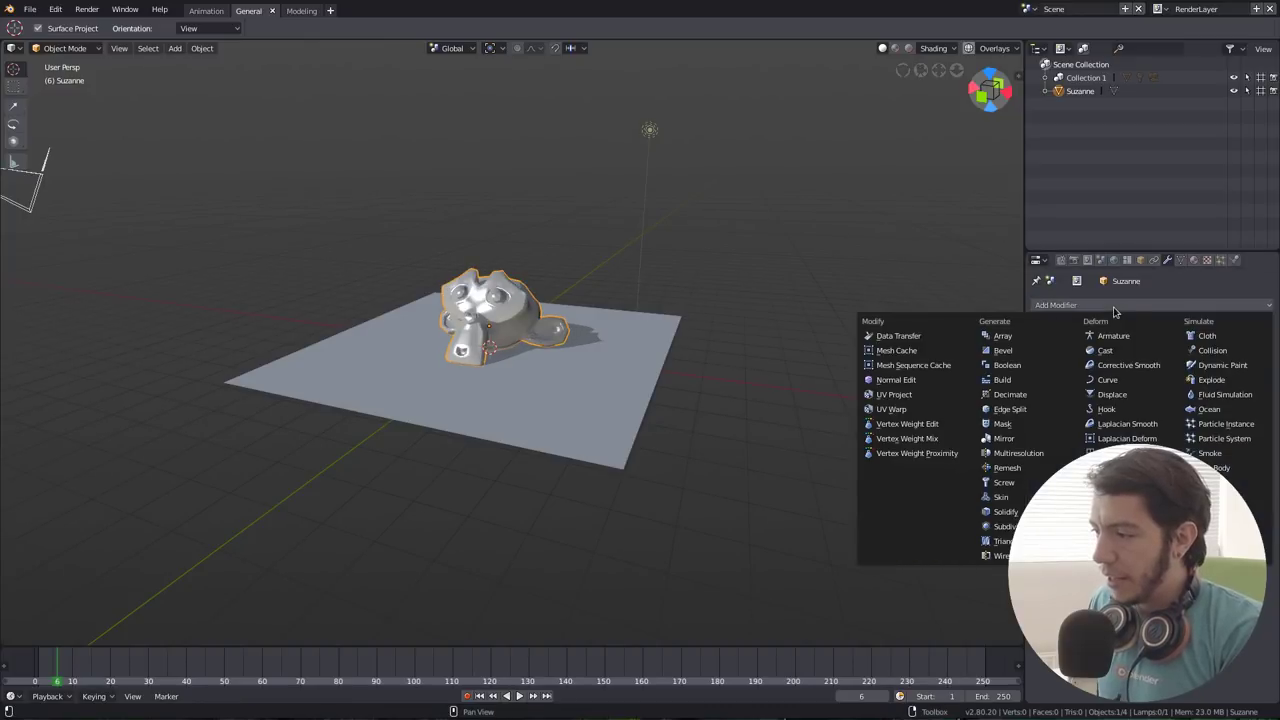
{"action": "right_click", "coordinate": [1034, 427]}
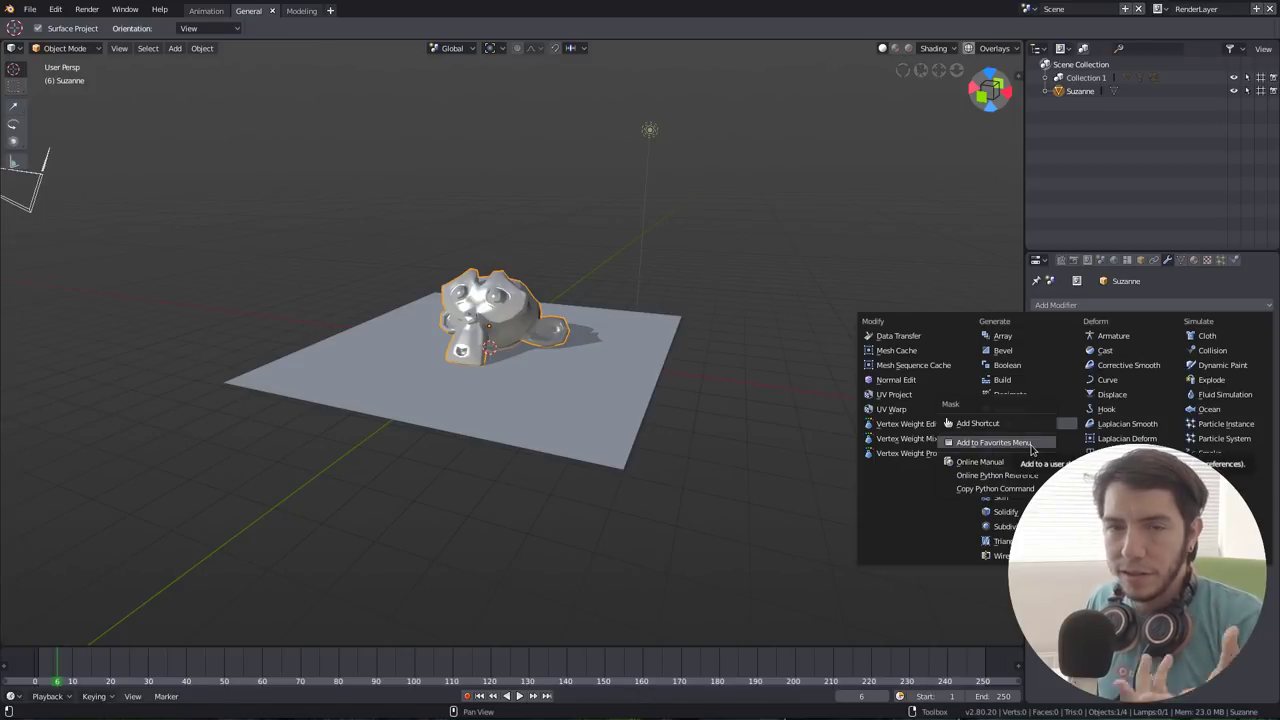
{"action": "left_click", "coordinate": [1031, 443]}
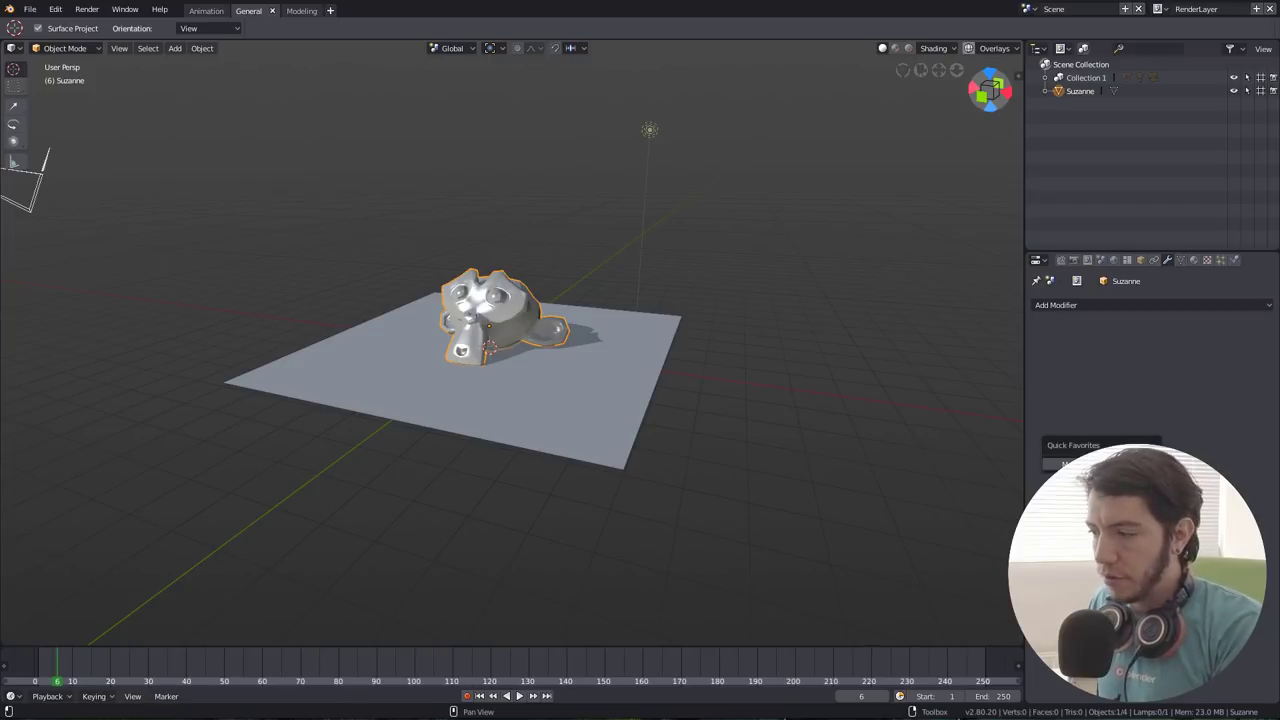
{"action": "left_click", "coordinate": [1068, 463]}
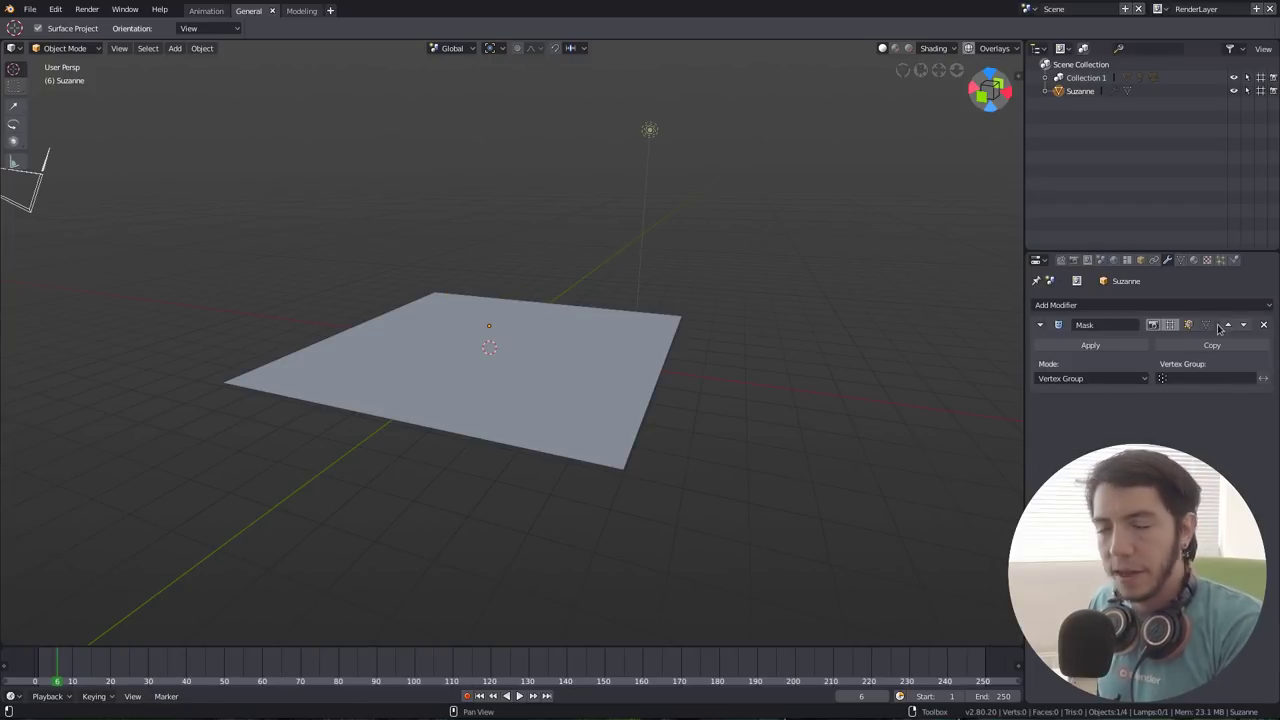
{"action": "left_click", "coordinate": [1265, 325]}
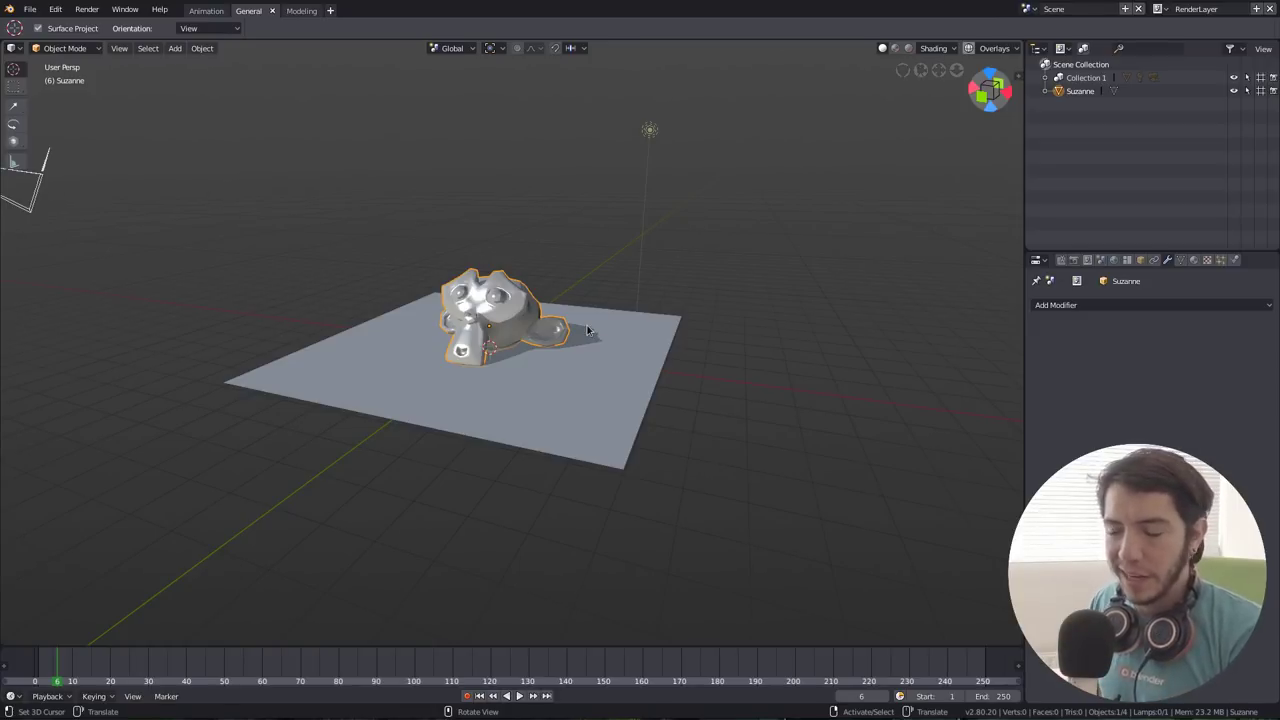
Open and dismiss Suzanne's object menu and toggle see-through view on and off
{"action": "right_click", "coordinate": [554, 265]}
{"action": "left_click", "coordinate": [554, 265]}
{"action": "key", "text": "alt+z"}
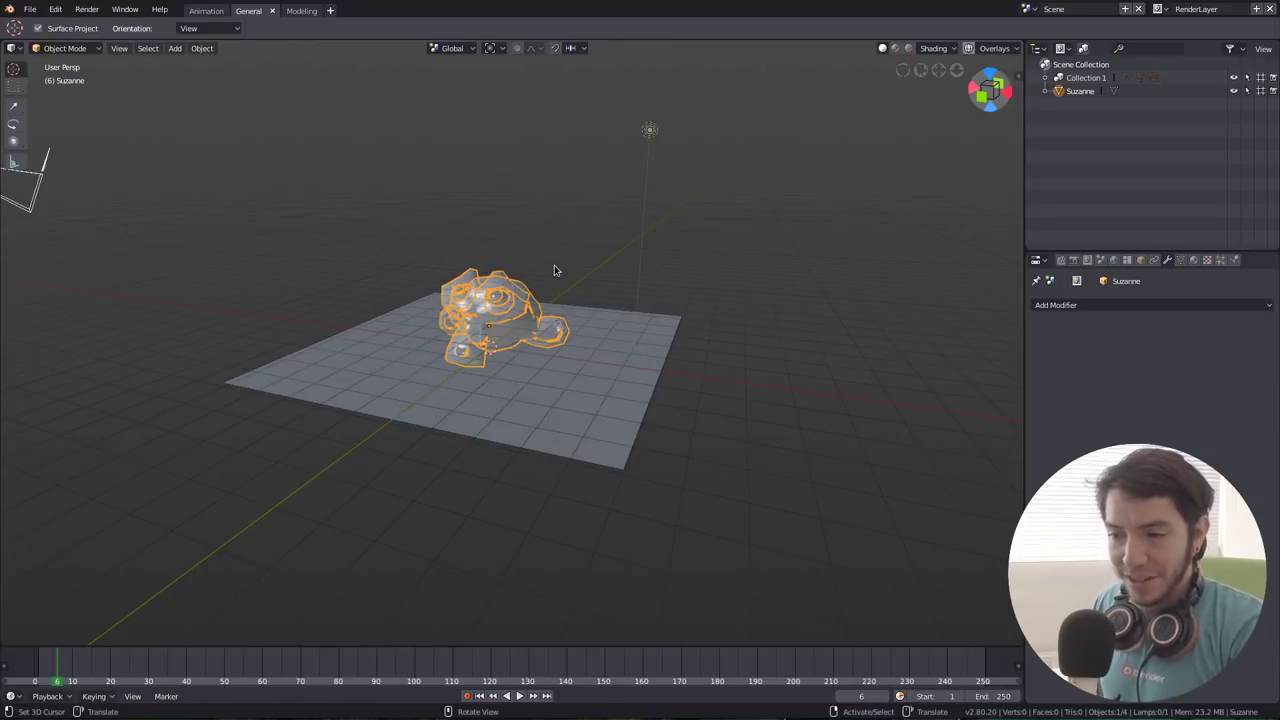
{"action": "key", "text": "alt+z"}
Through the 'modi' command search, add Subdivision Surface and Mirror to Quick Favorites
{"action": "key", "text": "F3"}
{"action": "type", "text": "modi"}
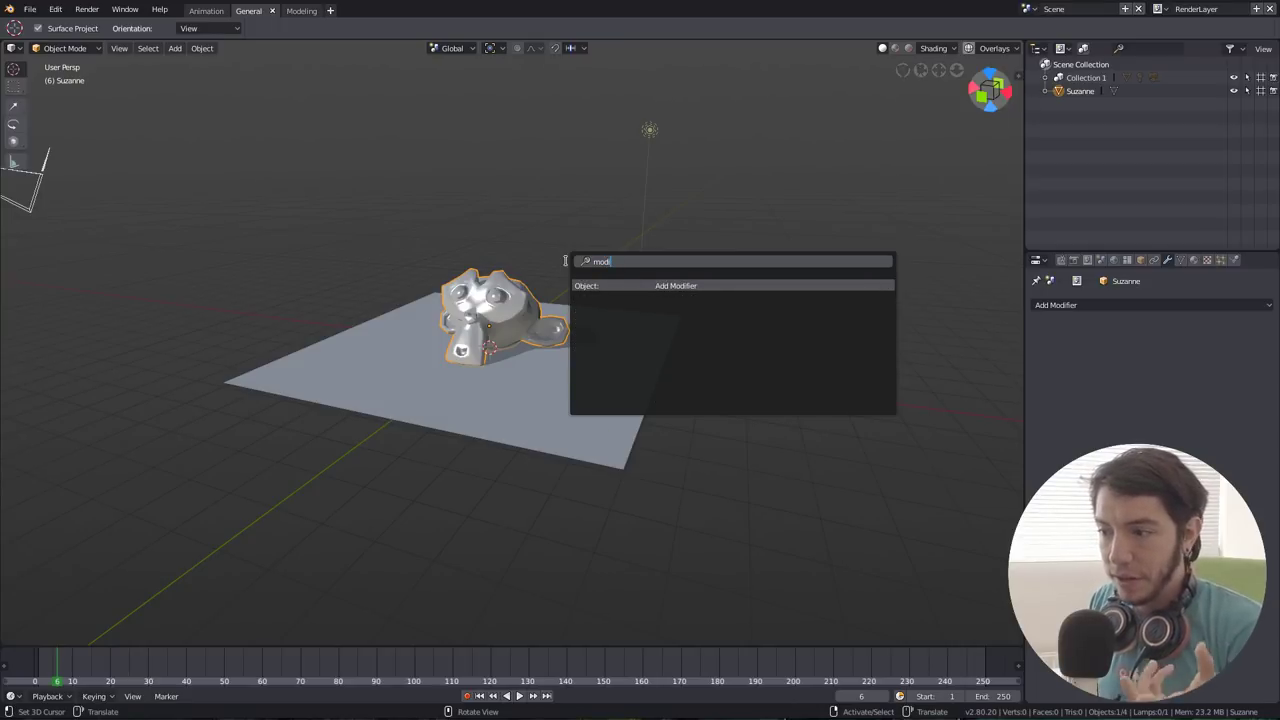
{"action": "key", "text": "Return"}
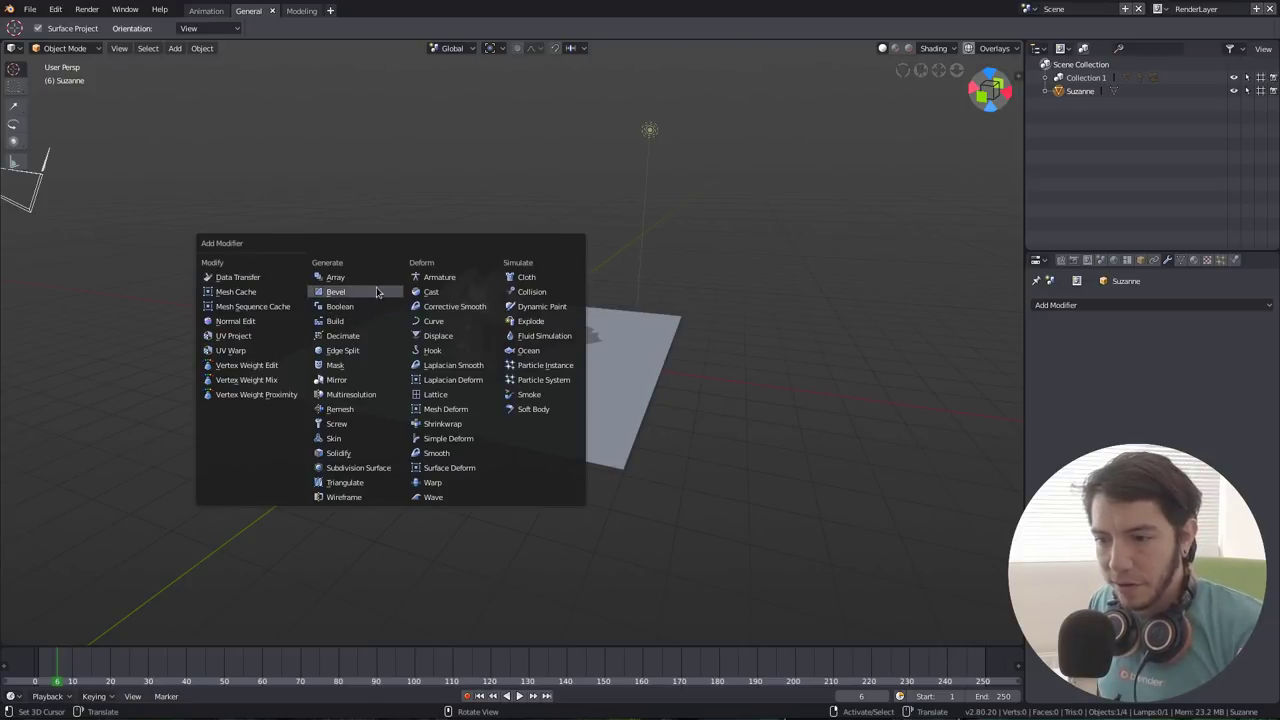
{"action": "right_click", "coordinate": [365, 468]}
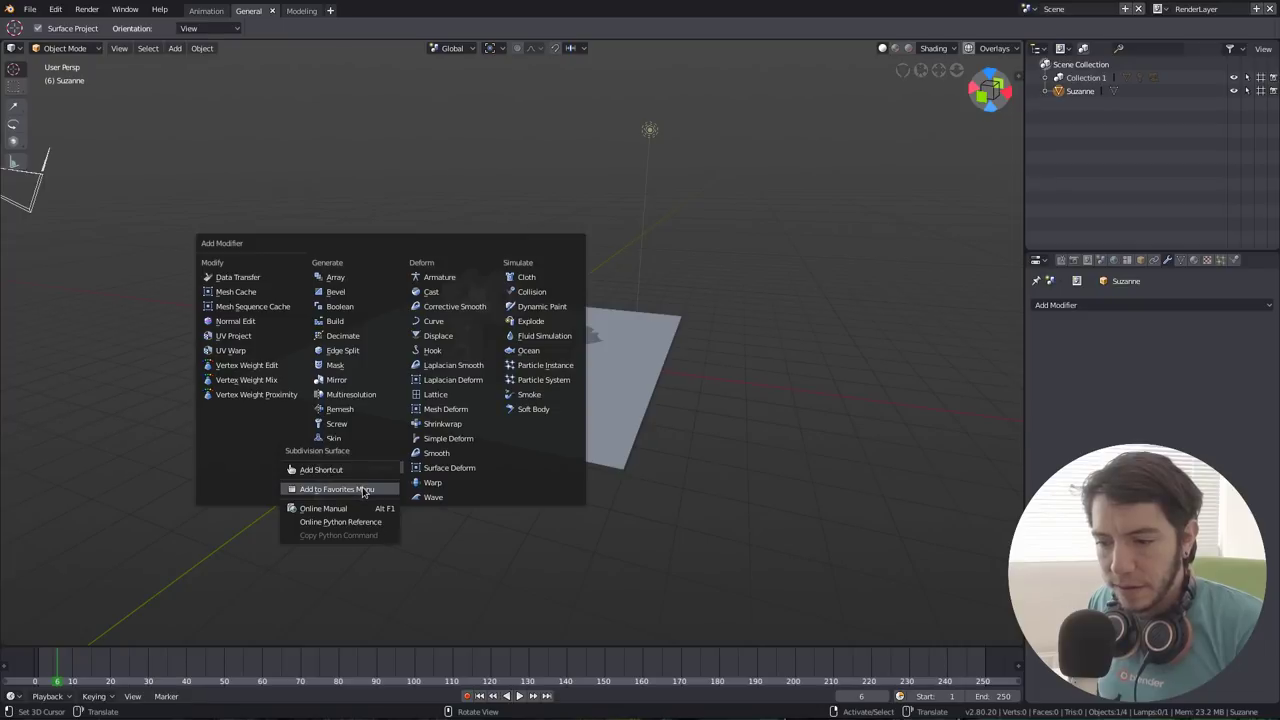
{"action": "left_click", "coordinate": [363, 489]}
{"action": "right_click", "coordinate": [365, 380]}
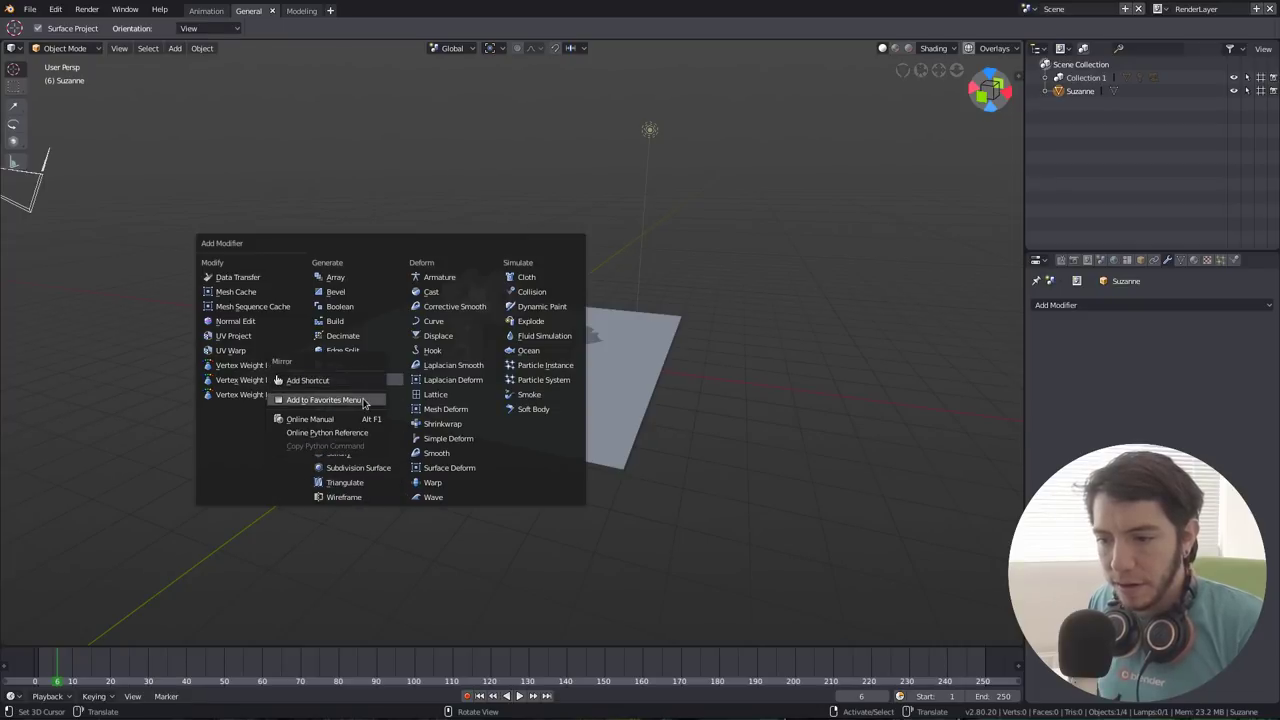
{"action": "left_click", "coordinate": [363, 400]}
Move Suzanne's mesh 3.659 along X in Edit Mode
{"action": "key", "text": "Tab"}
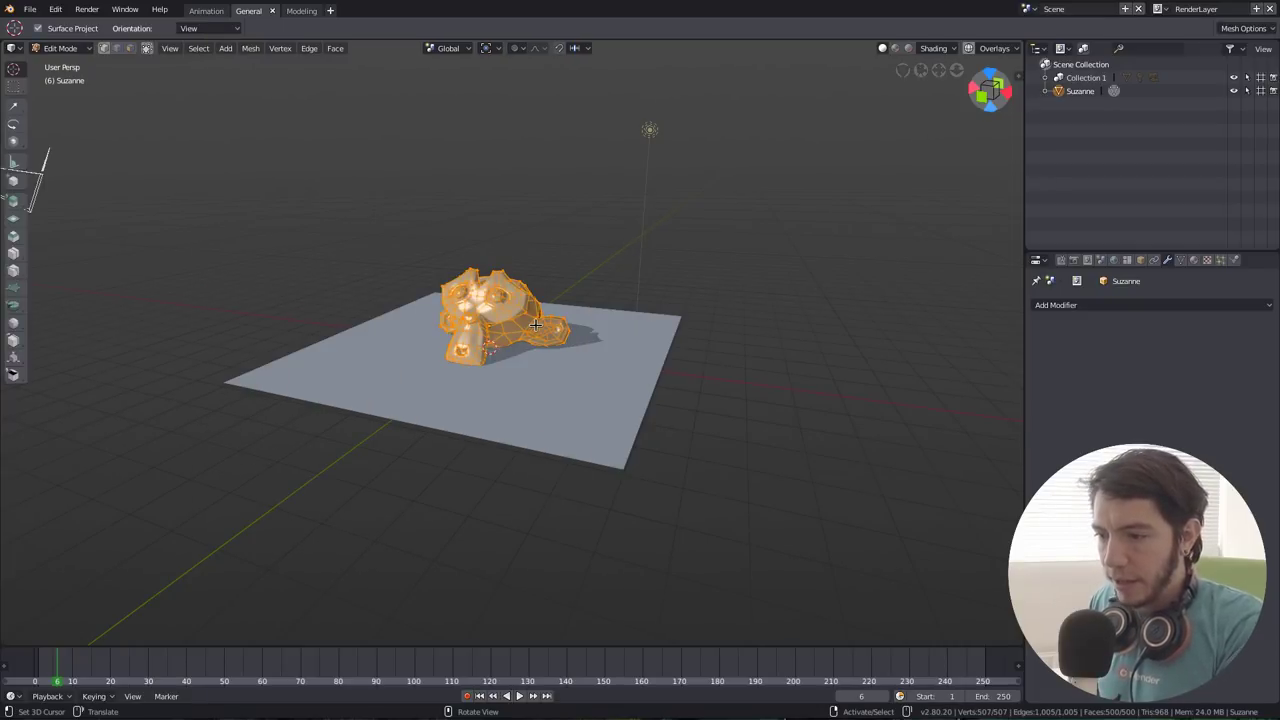
{"action": "key", "text": "g"}
{"action": "key", "text": "x"}
{"action": "left_click", "coordinate": [690, 330]}
{"action": "middle_click_drag", "start_coordinate": [690, 330], "coordinate": [721, 329]}
{"action": "key", "text": "Tab"}
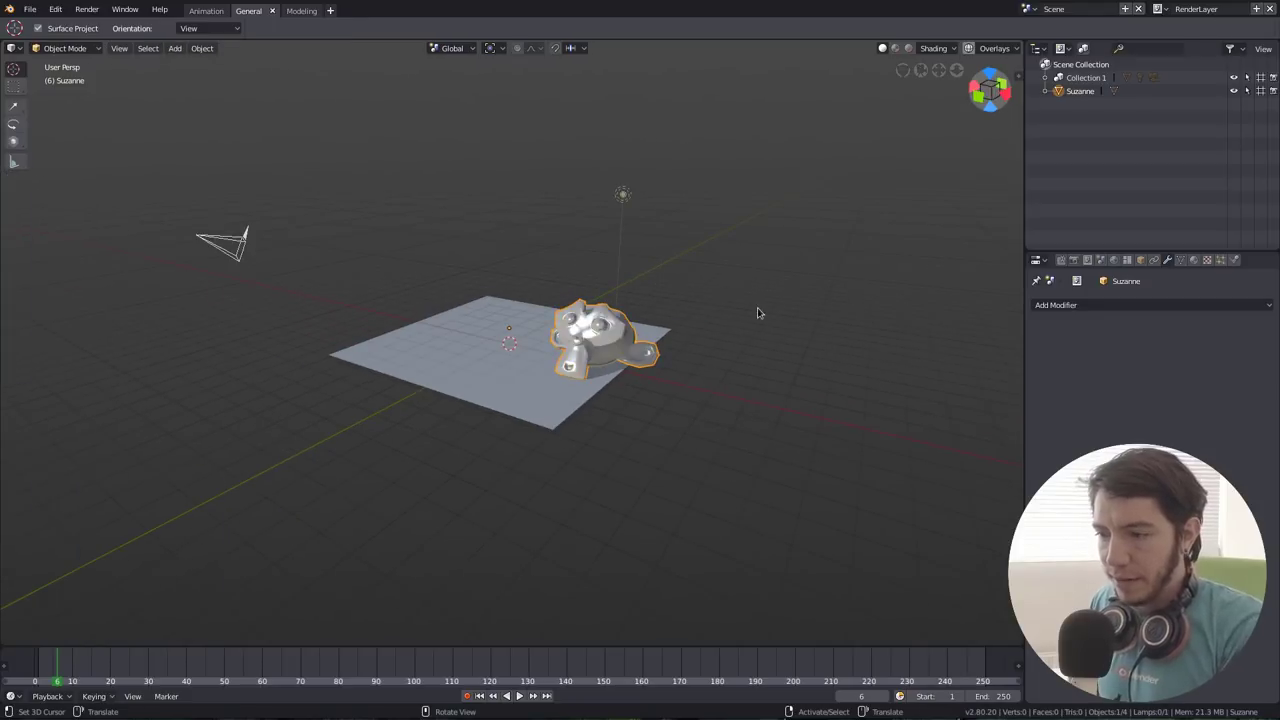
Give Suzanne Mirror and Array modifiers from Quick Favorites
{"action": "key", "text": "q"}
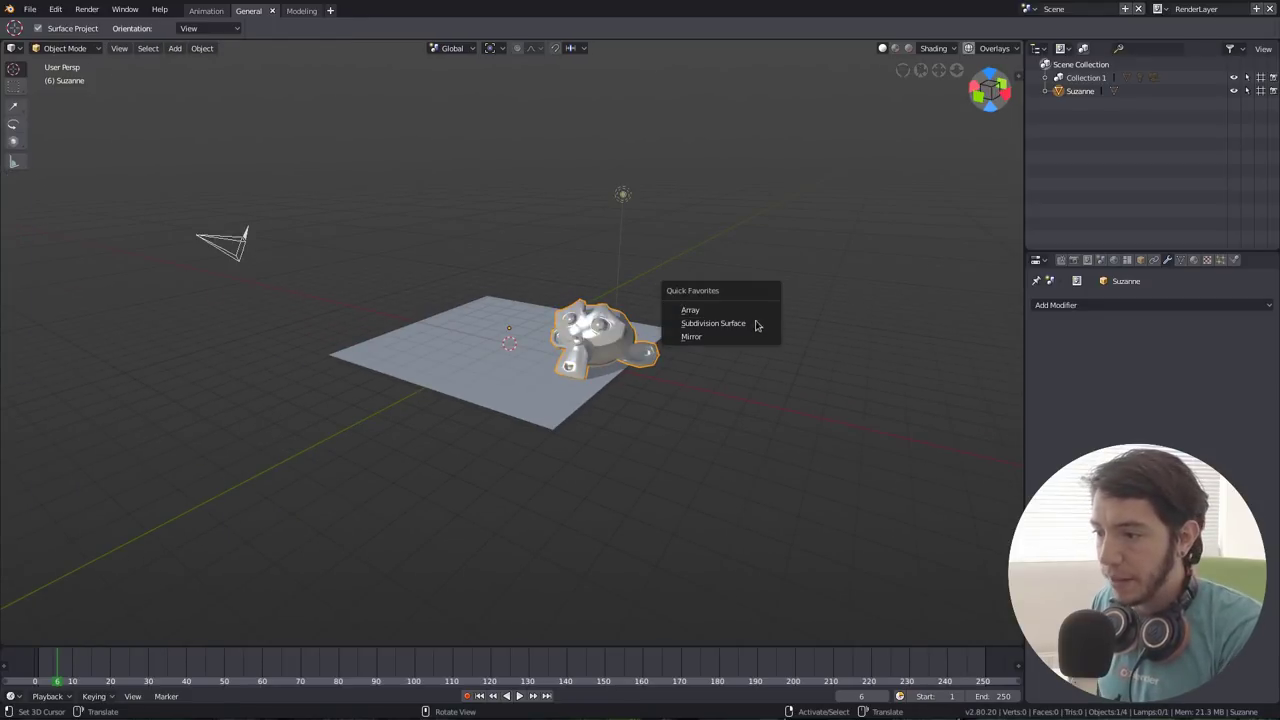
{"action": "left_click", "coordinate": [757, 339]}
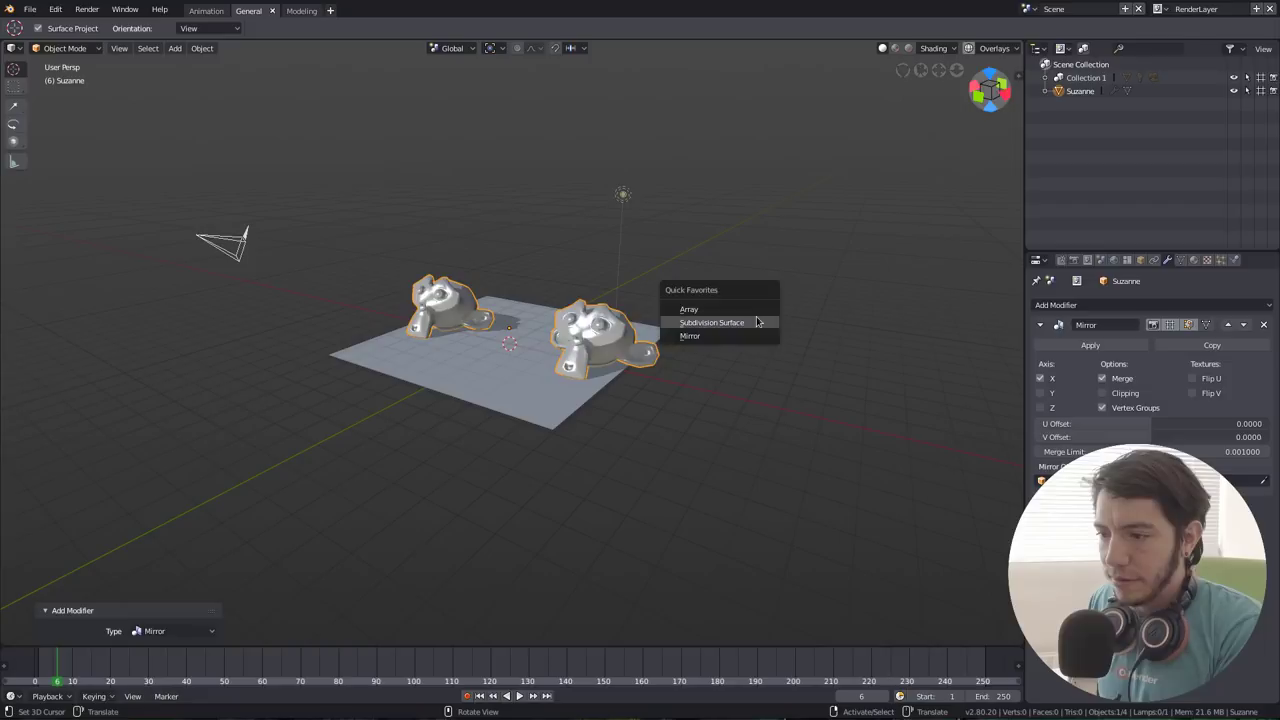
{"action": "left_click", "coordinate": [752, 309]}
{"action": "scroll", "coordinate": [500, 375], "scroll_direction": "down", "scroll_amount": 3}
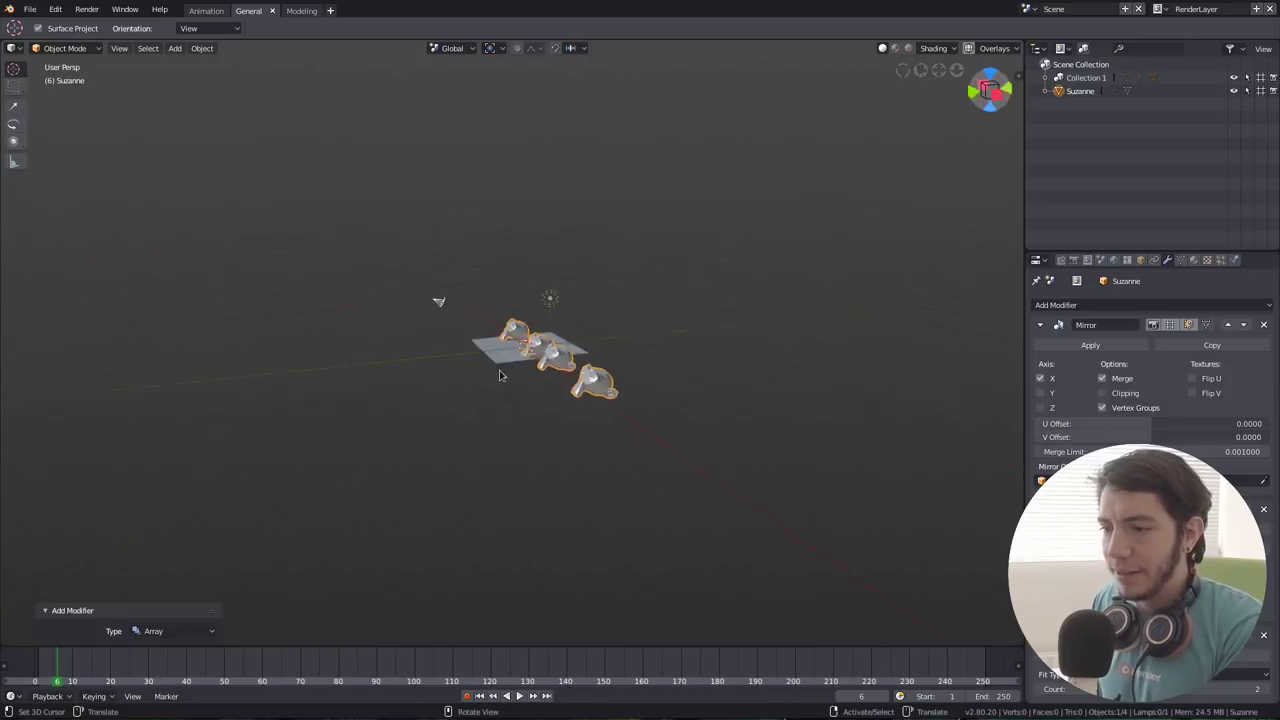
{"action": "middle_click_drag", "start_coordinate": [500, 375], "coordinate": [671, 366]}
Show Quick Favorites in normal and maximized views, then switch the area to the Shader Editor
{"action": "key", "text": "q"}
{"action": "key", "text": "Escape"}
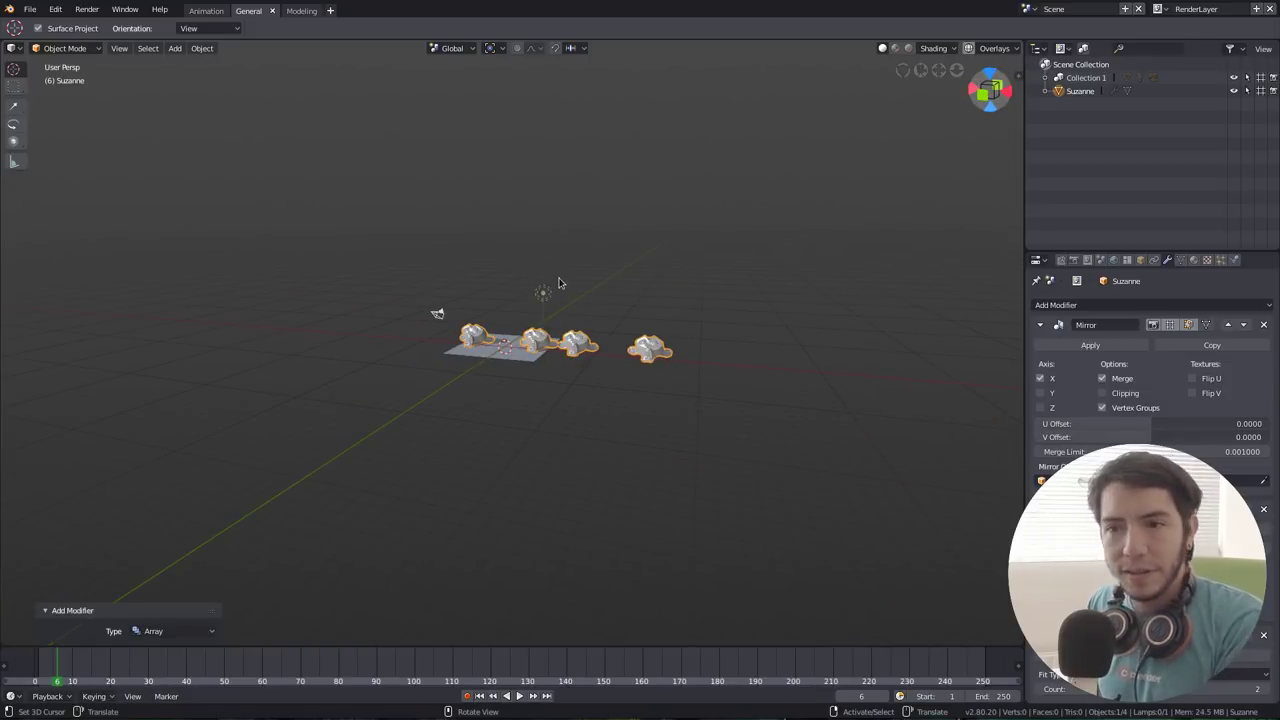
{"action": "key", "text": "ctrl+space"}
{"action": "key", "text": "q"}
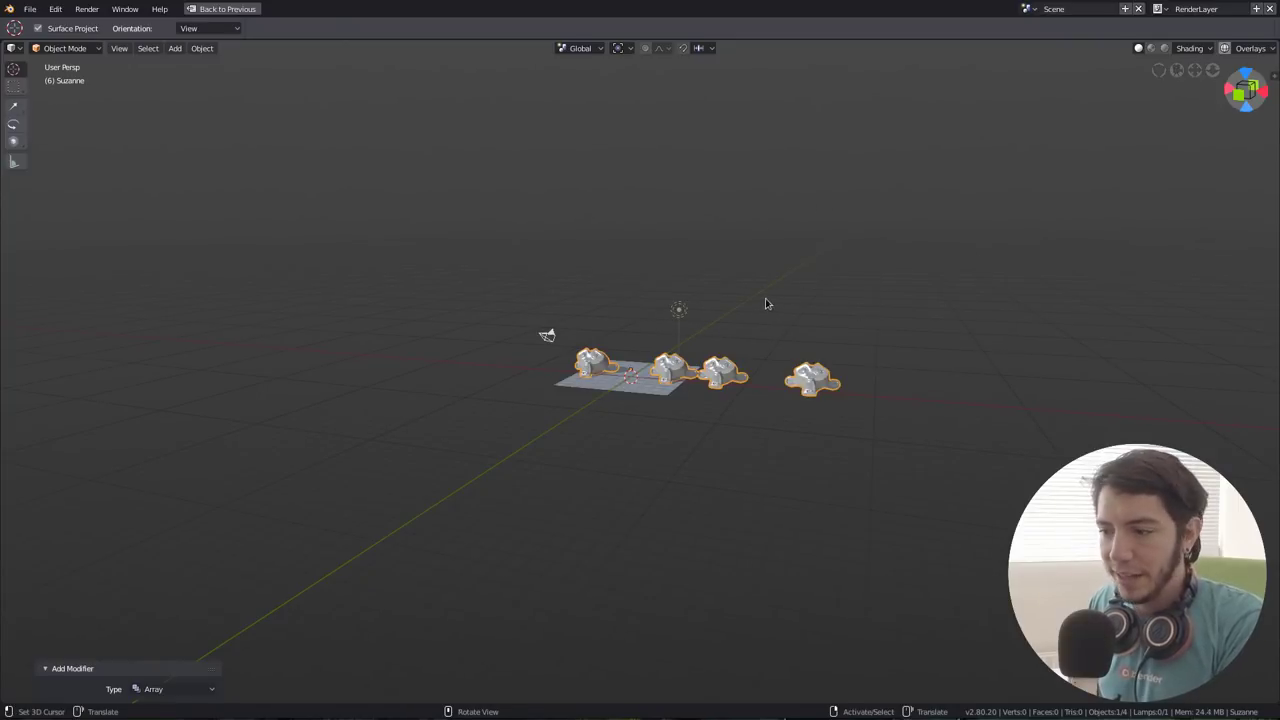
{"action": "key", "text": "ctrl+space"}
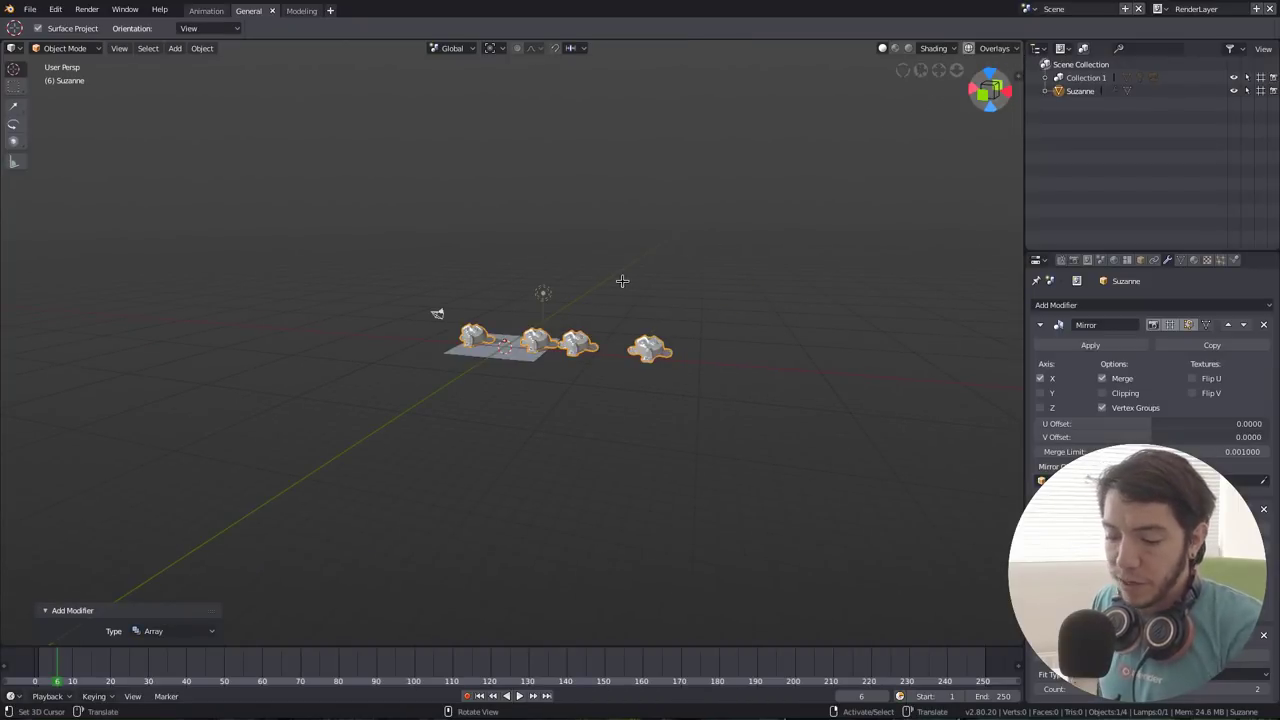
{"action": "key", "text": "shift+F3"}
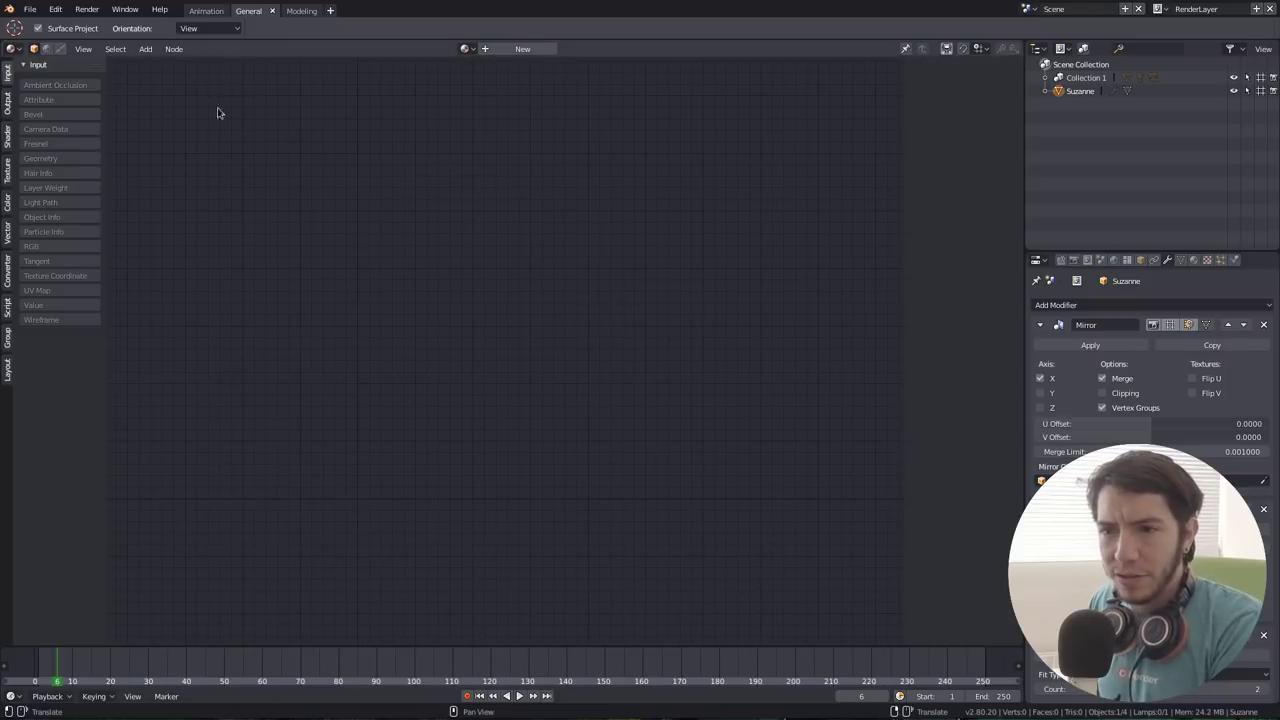
Create a new material for Suzanne in the shader node editor
{"action": "key", "text": "t"}
{"action": "left_click", "coordinate": [522, 48]}
{"action": "key", "text": "n"}
{"action": "scroll", "coordinate": [372, 347], "scroll_direction": "down", "scroll_amount": 3}
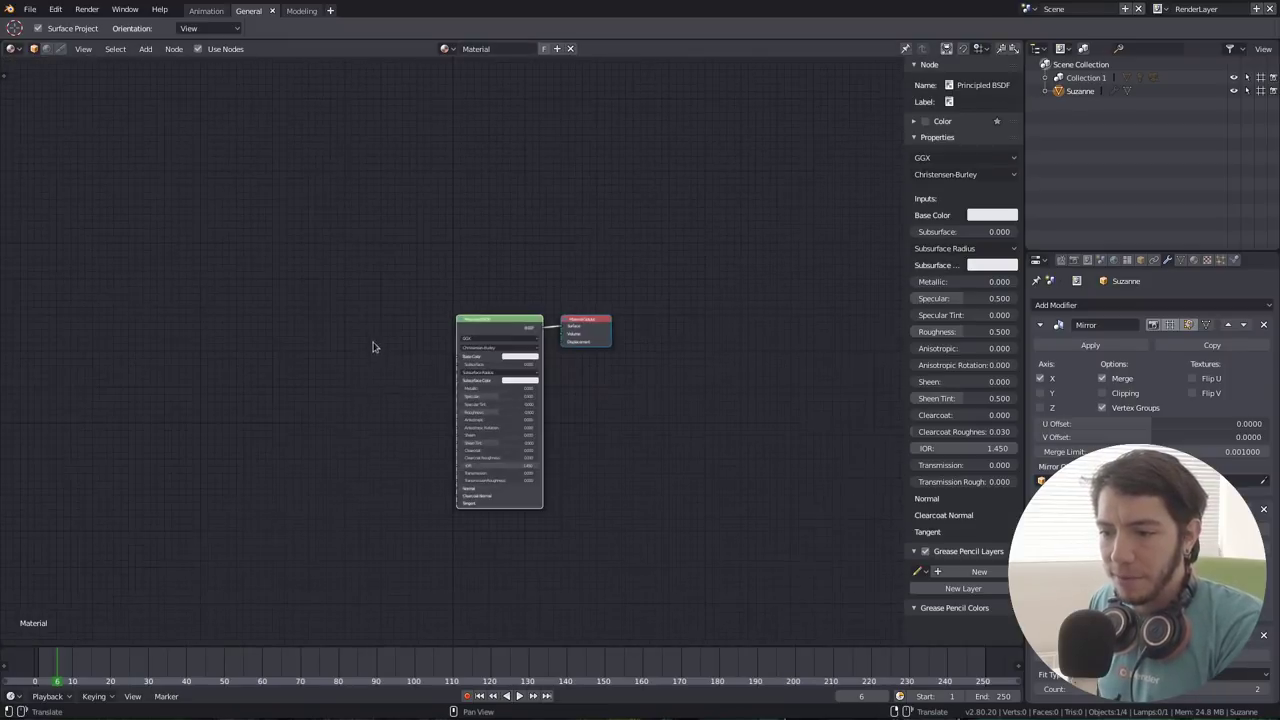
{"action": "key", "text": "n"}
{"action": "scroll", "coordinate": [428, 277], "scroll_direction": "up", "scroll_amount": 2}
Add ColorRamp and IES Texture from the Add menu to Quick Favorites, then check the Q menu
{"action": "key", "text": "shift+a"}
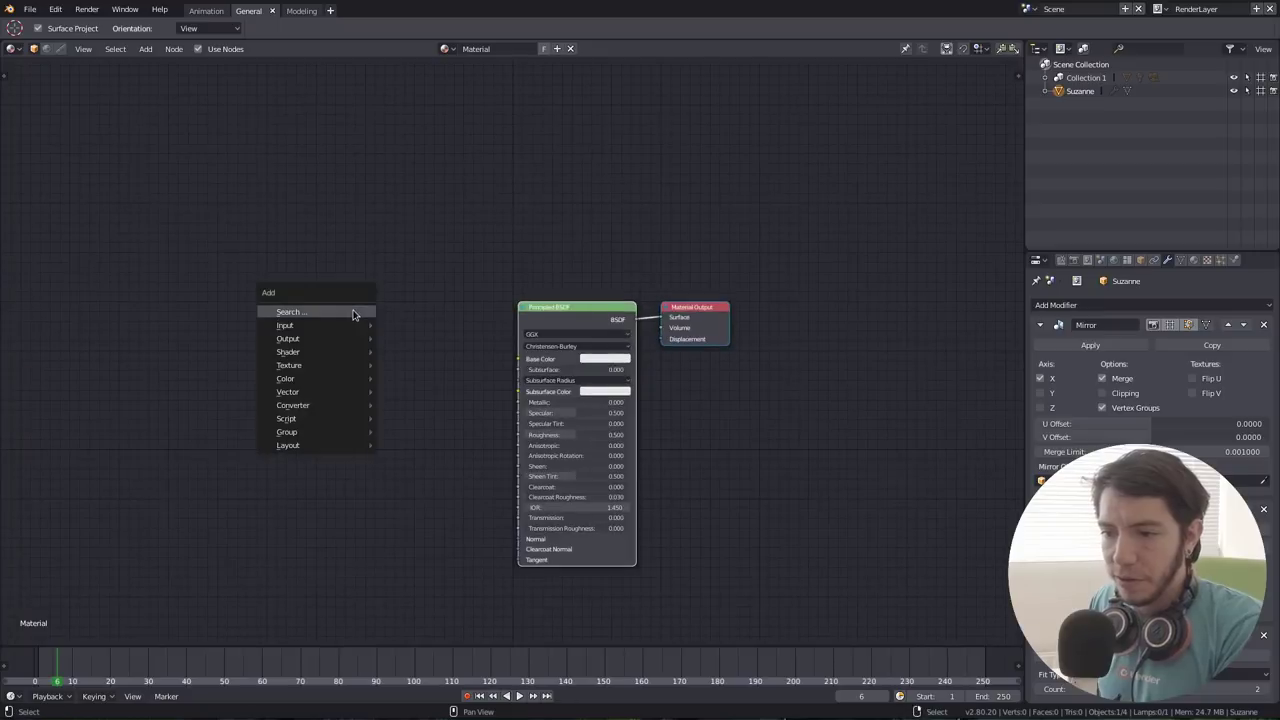
{"action": "mouse_move", "coordinate": [314, 380]}
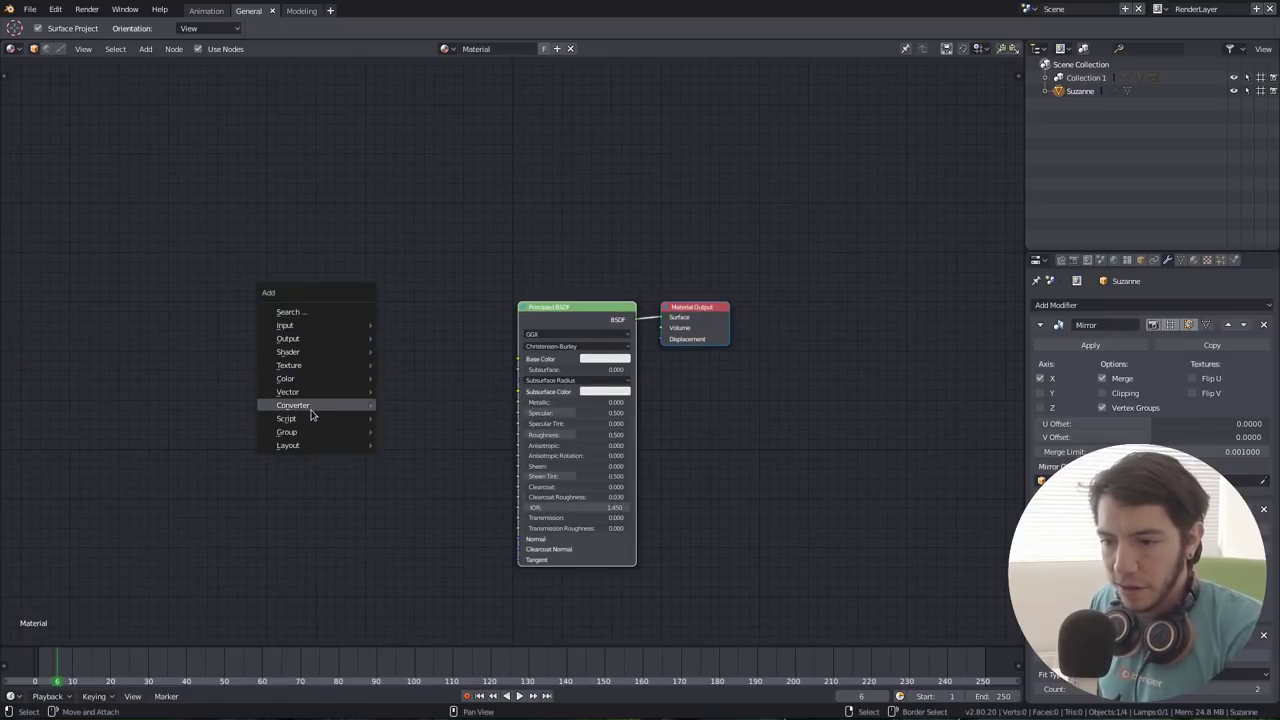
{"action": "mouse_move", "coordinate": [300, 405]}
{"action": "right_click", "coordinate": [428, 420]}
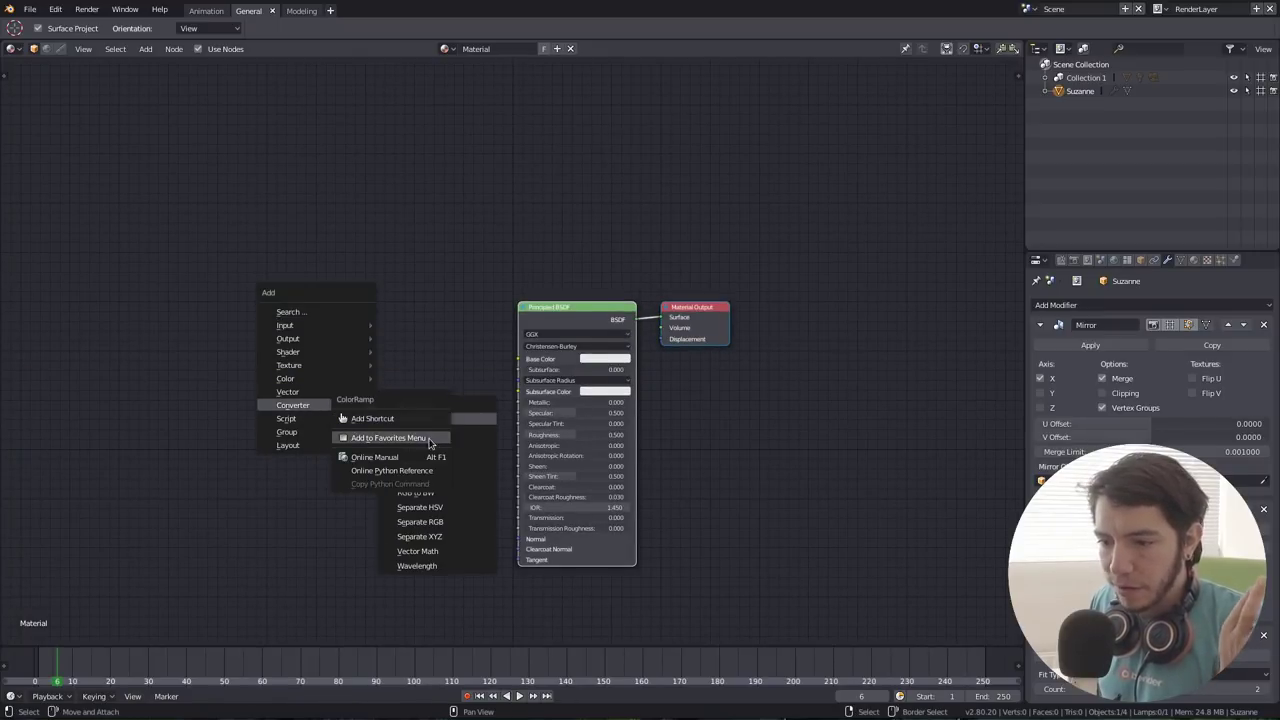
{"action": "mouse_move", "coordinate": [290, 365]}
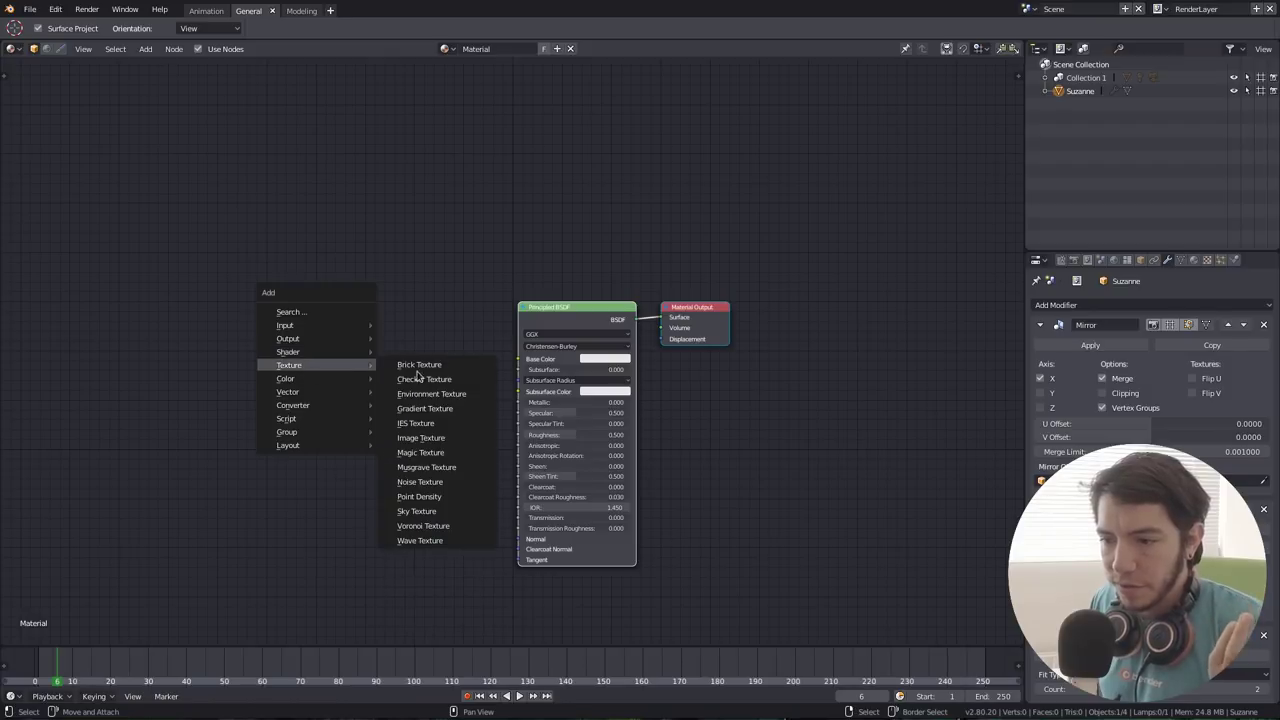
{"action": "right_click", "coordinate": [420, 424]}
{"action": "left_click", "coordinate": [430, 443]}
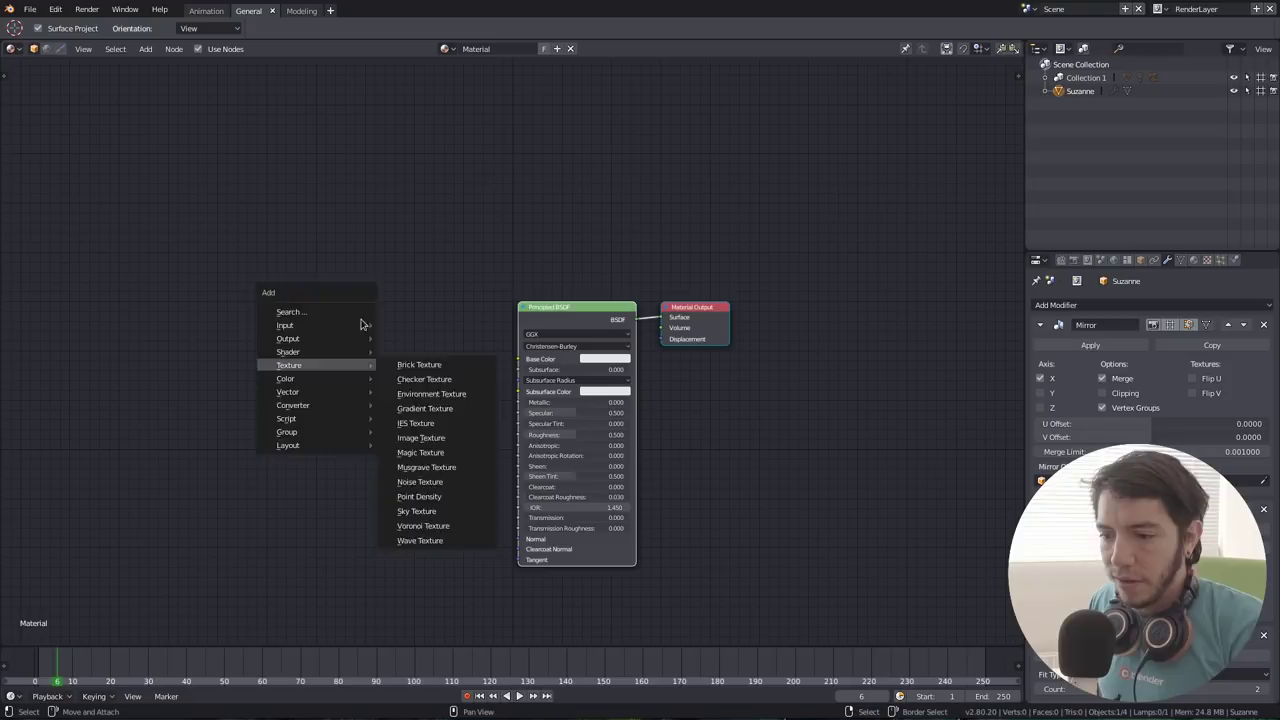
{"action": "key", "text": "q"}
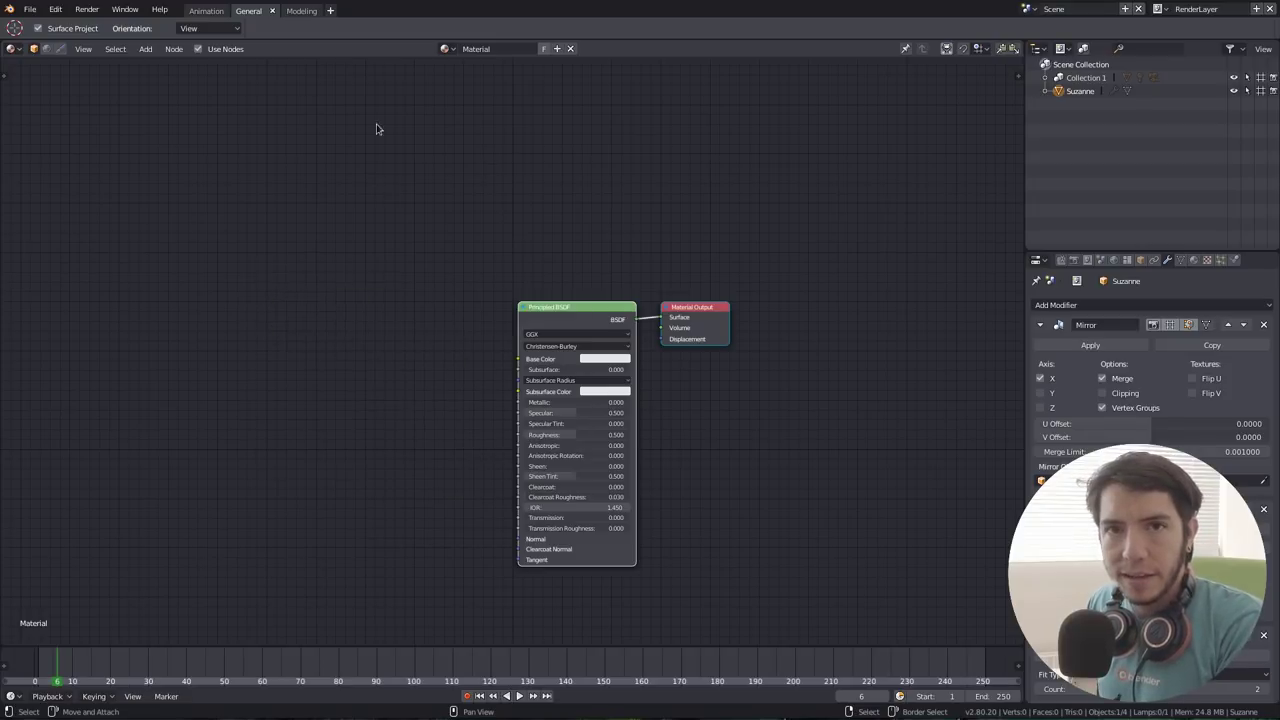
{"action": "key", "text": "shift+a"}
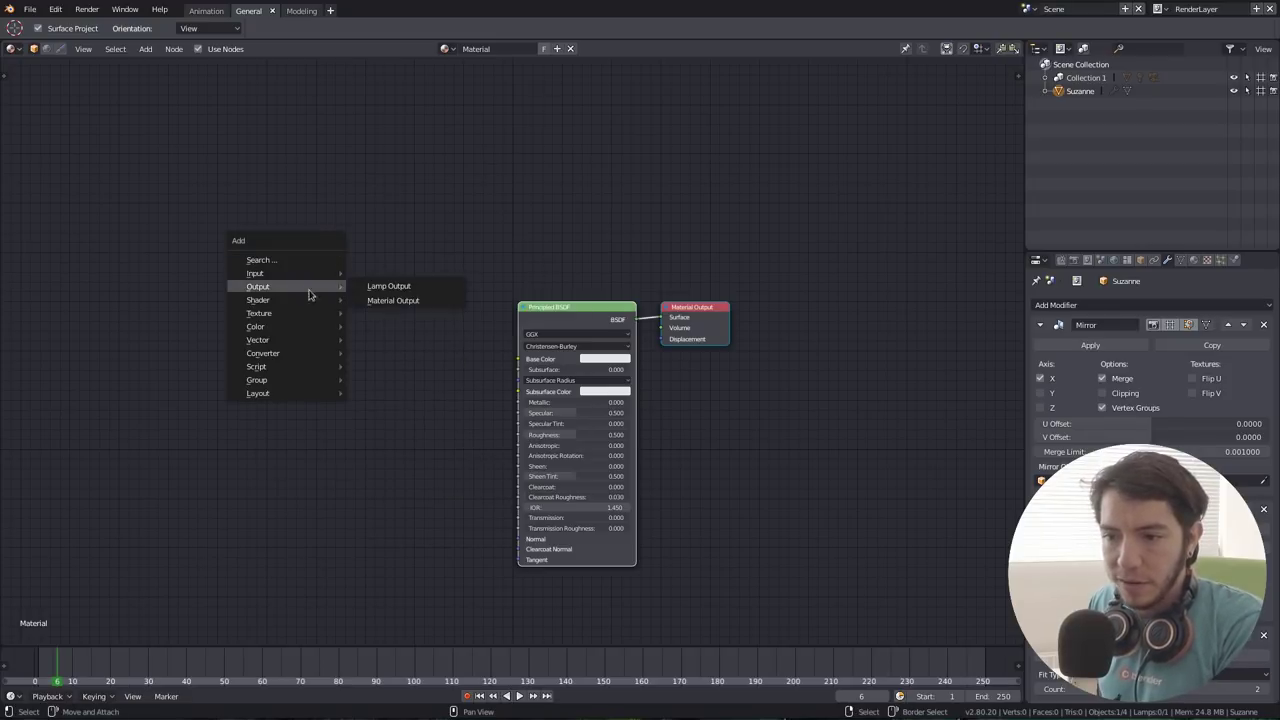
{"action": "key", "text": "Escape"}
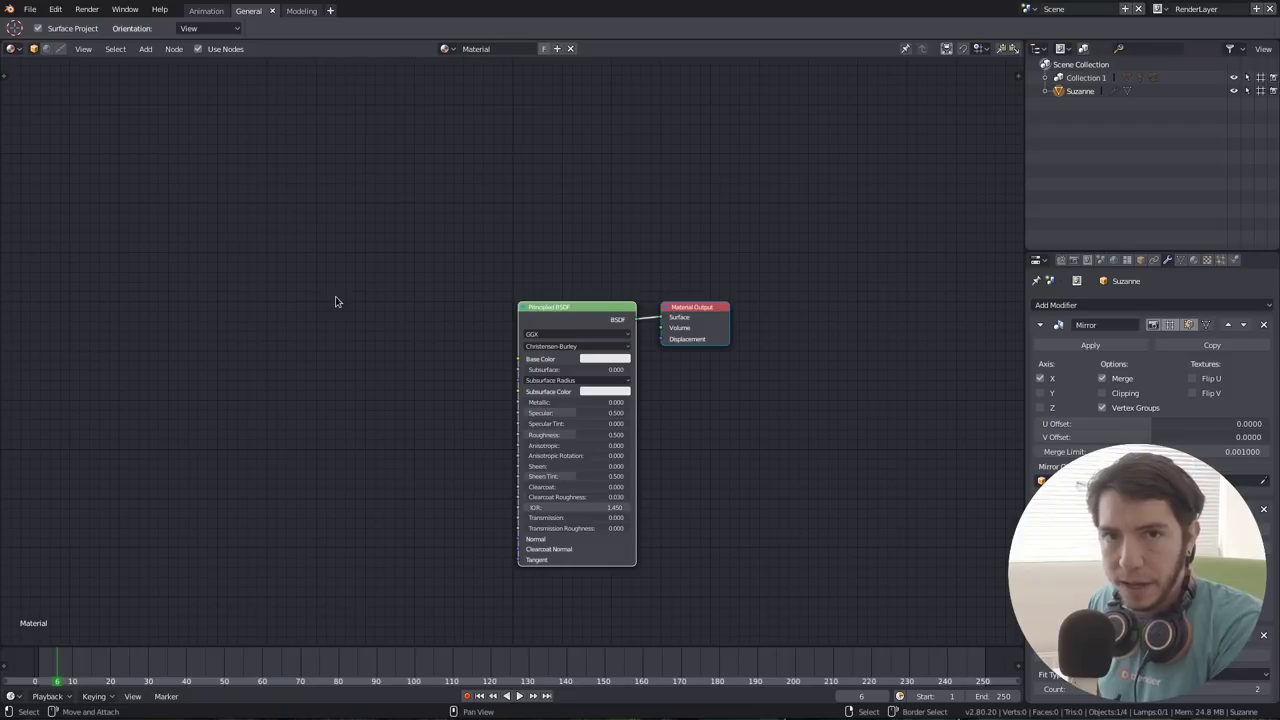
Place five ColorRamp nodes from Quick Favorites: left, top right, above, lower left and right of the shader
{"action": "key", "text": "q"}
{"action": "left_click", "coordinate": [408, 259]}
{"action": "left_click", "coordinate": [268, 212]}
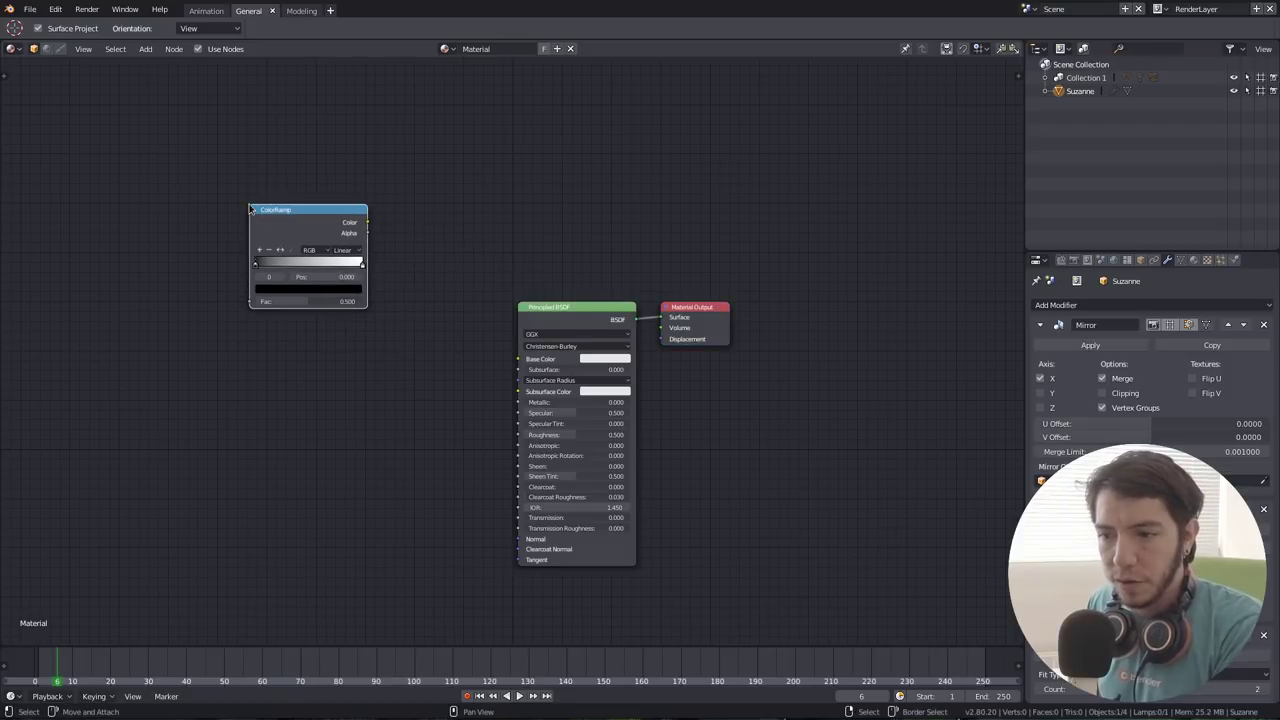
{"action": "key", "text": "q"}
{"action": "left_click", "coordinate": [474, 184]}
{"action": "left_click", "coordinate": [705, 160]}
{"action": "key", "text": "q"}
{"action": "left_click", "coordinate": [529, 124]}
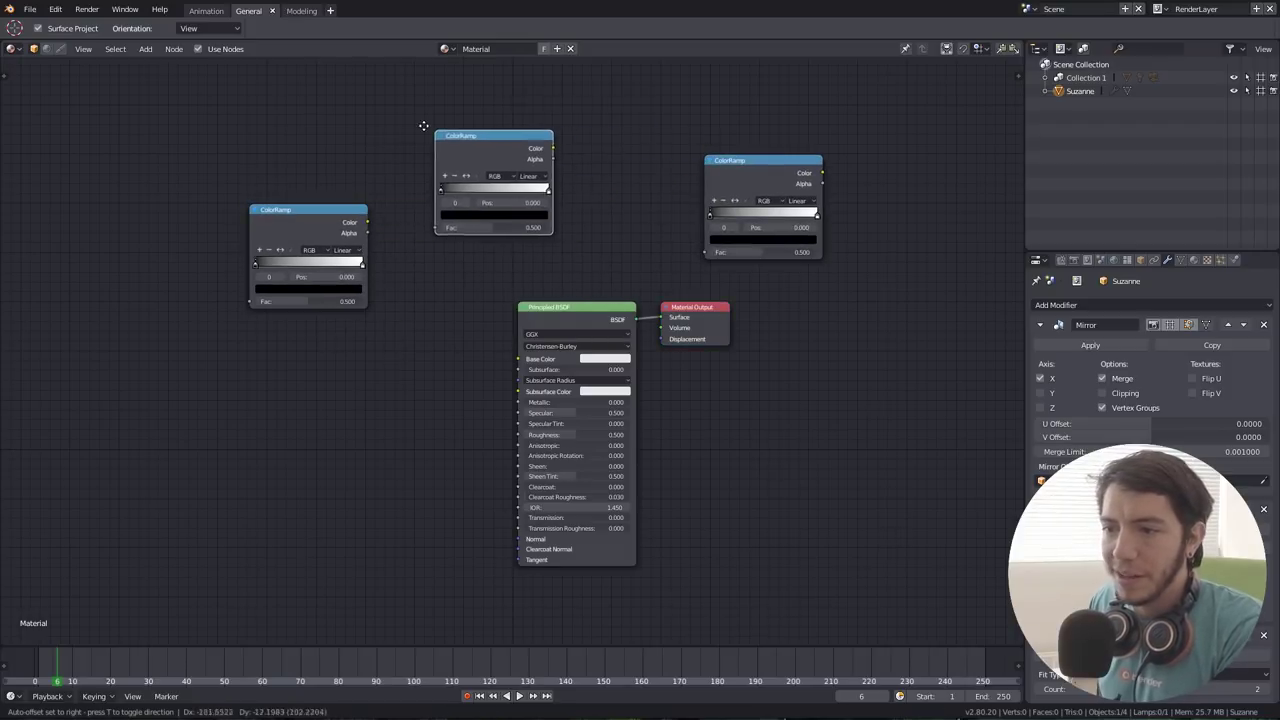
{"action": "left_click", "coordinate": [412, 123]}
{"action": "key", "text": "q"}
{"action": "left_click", "coordinate": [510, 382]}
{"action": "left_click", "coordinate": [287, 512]}
{"action": "key", "text": "q"}
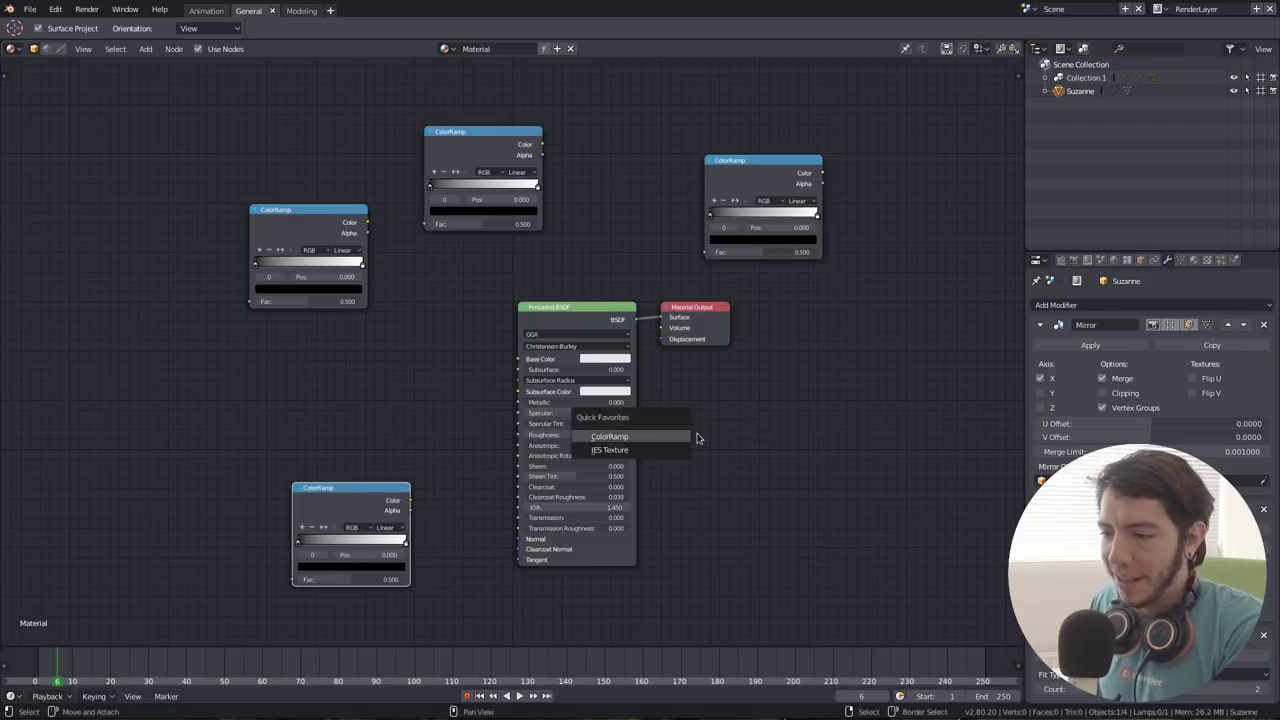
{"action": "left_click", "coordinate": [684, 434]}
{"action": "left_click", "coordinate": [790, 409]}
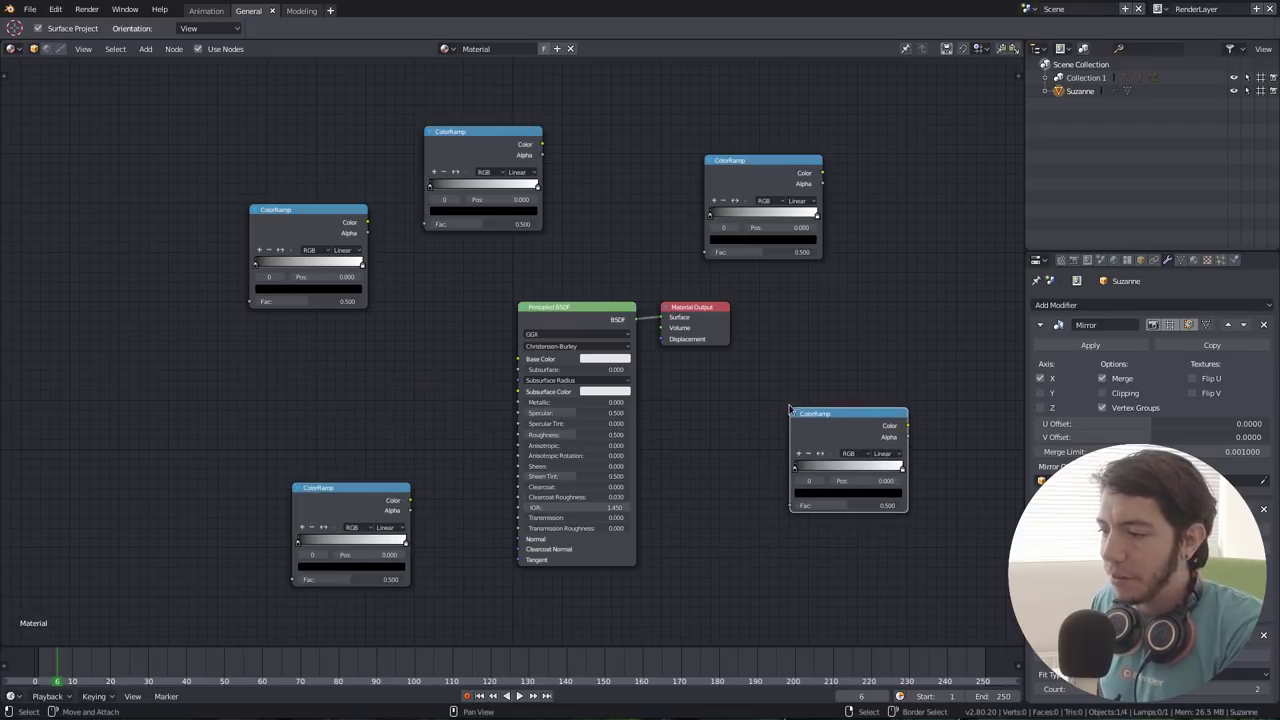
Add the outliner's View Layer > Exclude command to Quick Favorites and confirm it appears
{"action": "right_click", "coordinate": [1088, 78]}
{"action": "mouse_move", "coordinate": [1063, 205]}
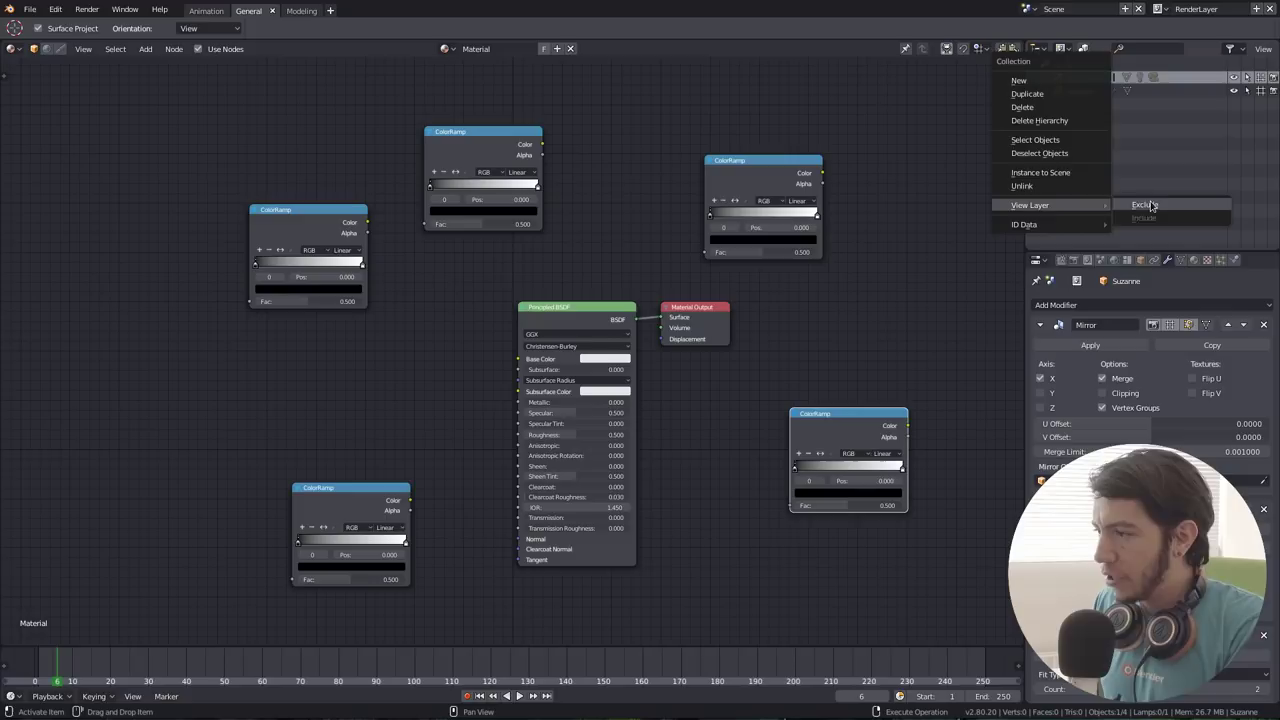
{"action": "right_click", "coordinate": [1150, 205]}
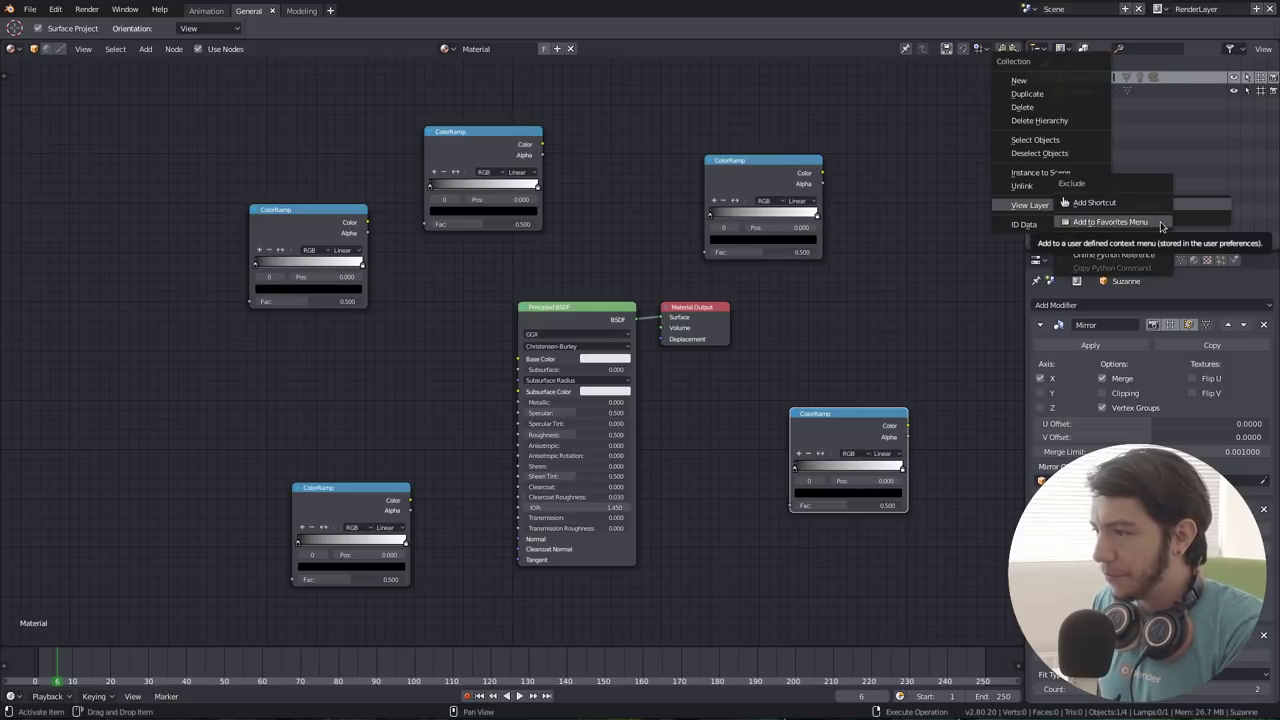
{"action": "left_click", "coordinate": [1110, 222]}
{"action": "key", "text": "q"}
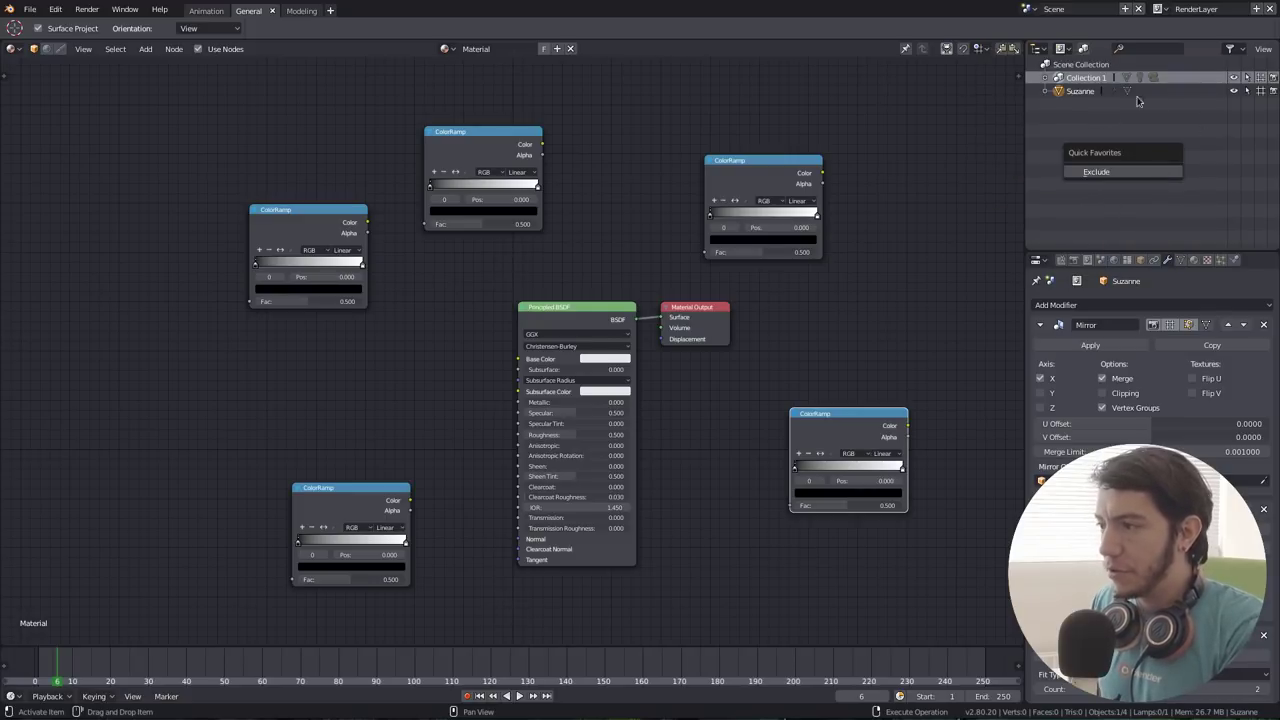
Create Collections 2, 3 and 4, then exclude Collections 3 and 4 using Quick Favorites
{"action": "left_click", "coordinate": [1077, 65]}
{"action": "left_click", "coordinate": [1083, 48]}
{"action": "left_click", "coordinate": [1083, 48]}
{"action": "left_click", "coordinate": [1083, 48]}
{"action": "left_click", "coordinate": [1100, 104]}
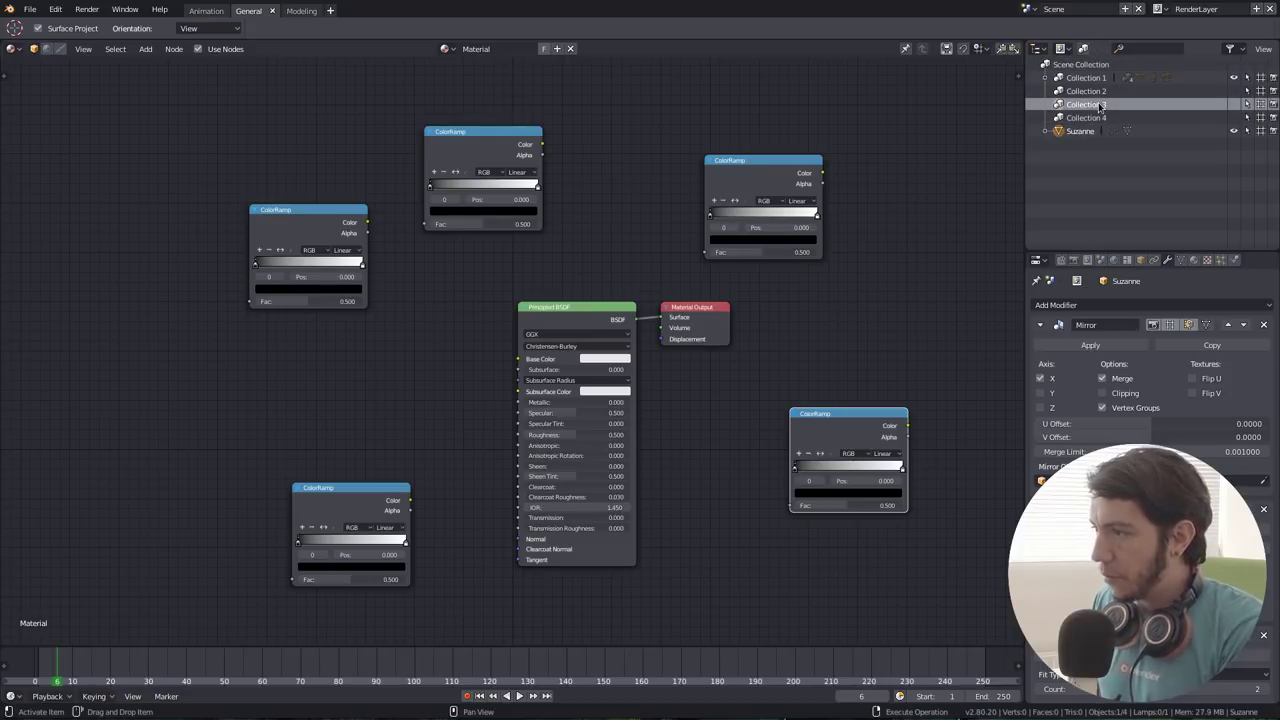
{"action": "key", "text": "q"}
{"action": "left_click", "coordinate": [1182, 160]}
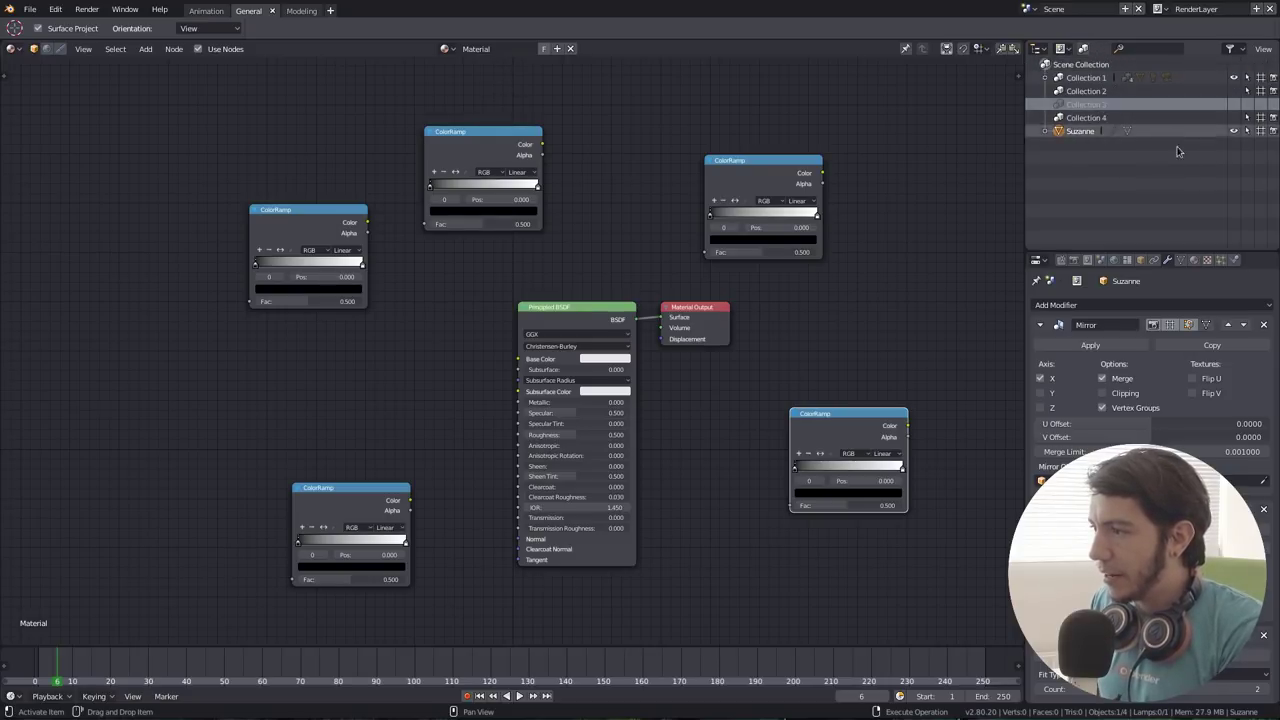
{"action": "left_click", "coordinate": [1086, 118]}
{"action": "key", "text": "q"}
{"action": "left_click", "coordinate": [1171, 194]}
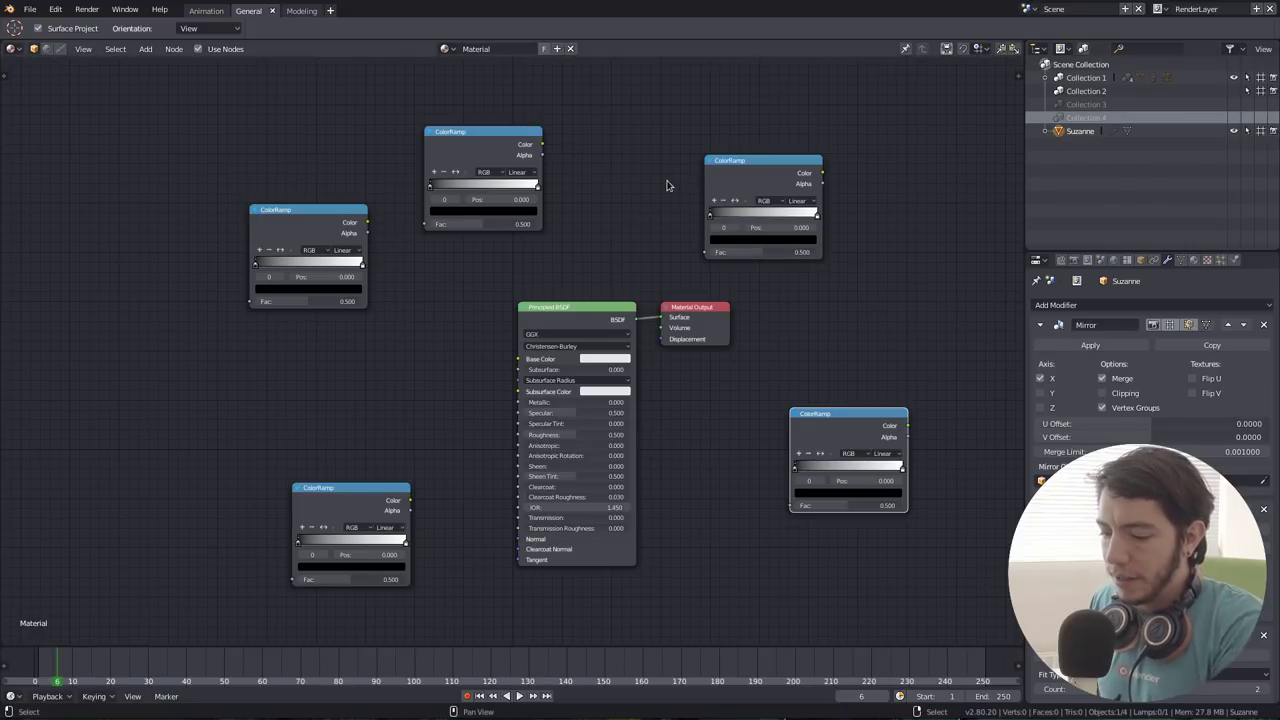
{"action": "right_click", "coordinate": [1060, 91]}
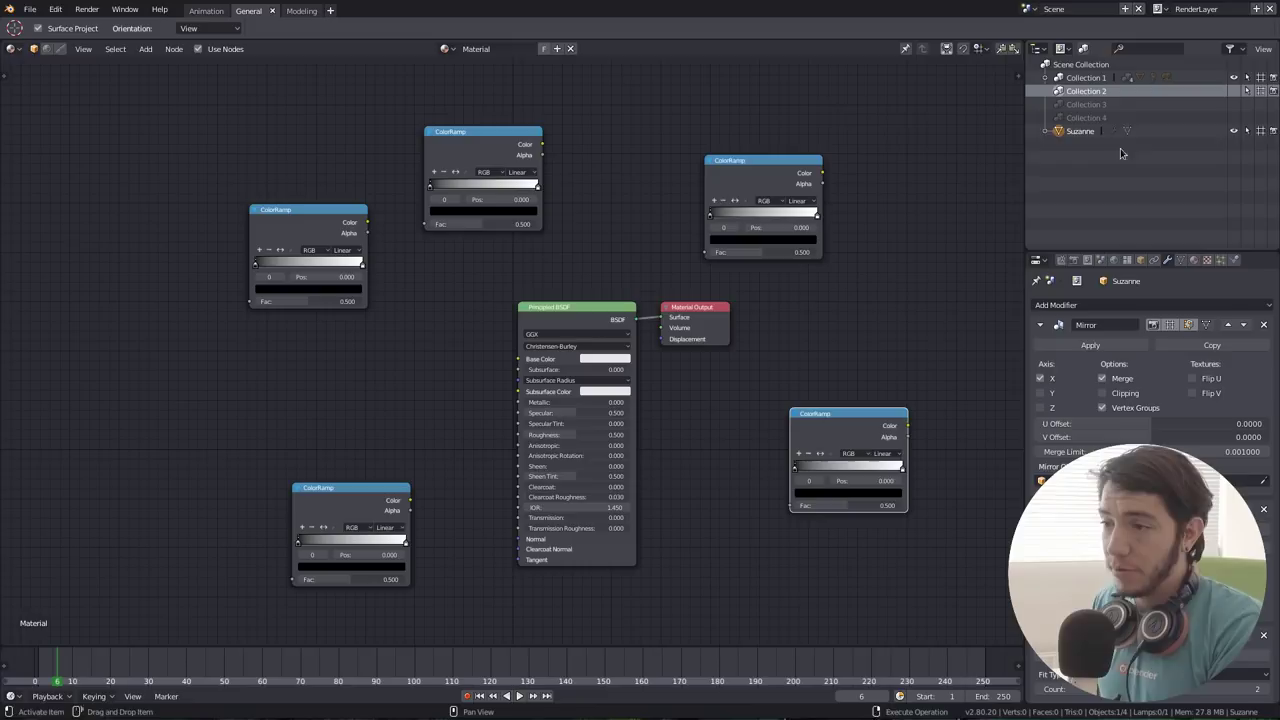
Switch the area to the 3D Viewport, move the monkeys to the origin, and enter Edit Mode
{"action": "key", "text": "shift+F5"}
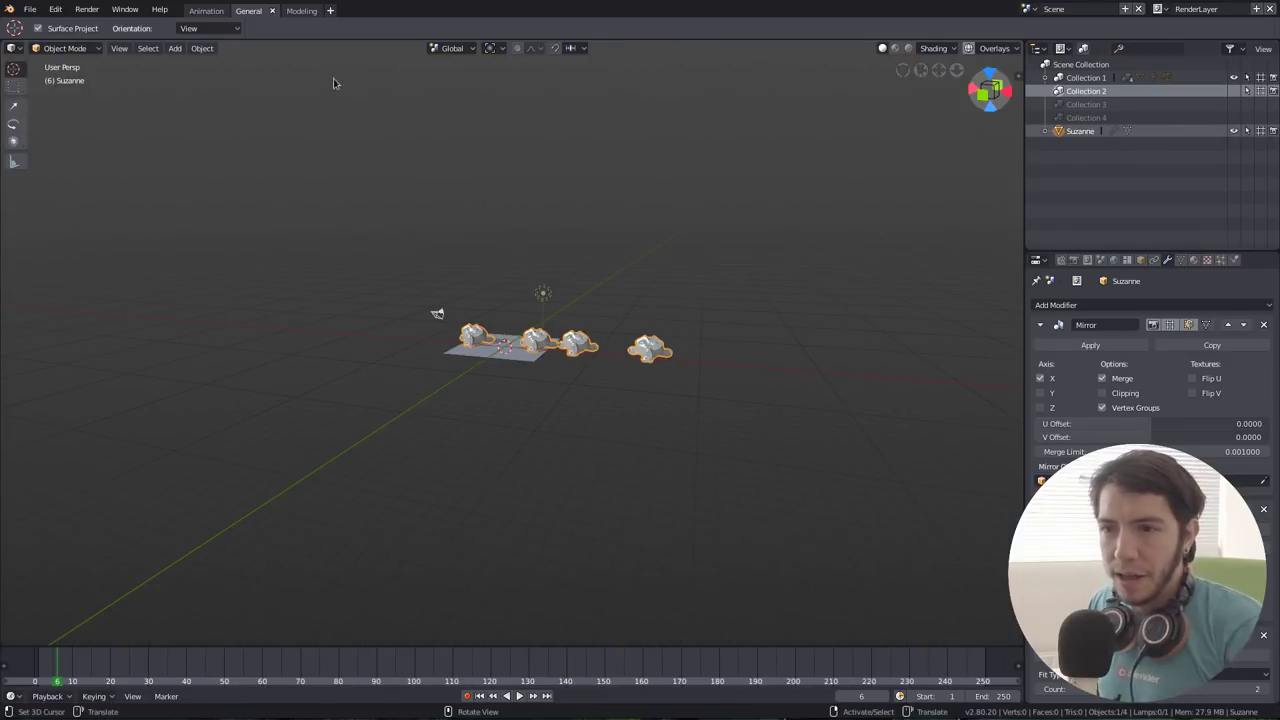
{"action": "scroll", "coordinate": [570, 343], "scroll_direction": "up", "scroll_amount": 4}
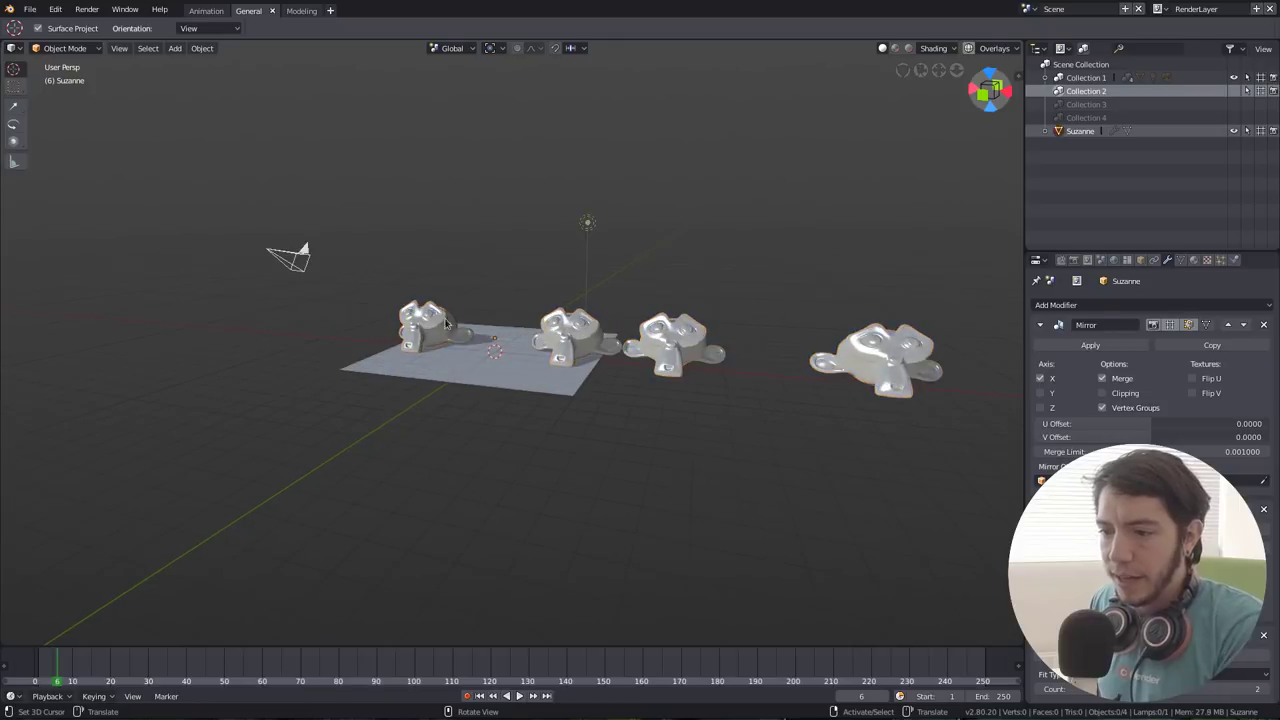
{"action": "key", "text": "alt+g"}
{"action": "key", "text": "Tab"}
Add Mark Seam, Mark Sharp and Mark Freestyle Edge from Edge Data to Quick Favorites
{"action": "left_click", "coordinate": [335, 48]}
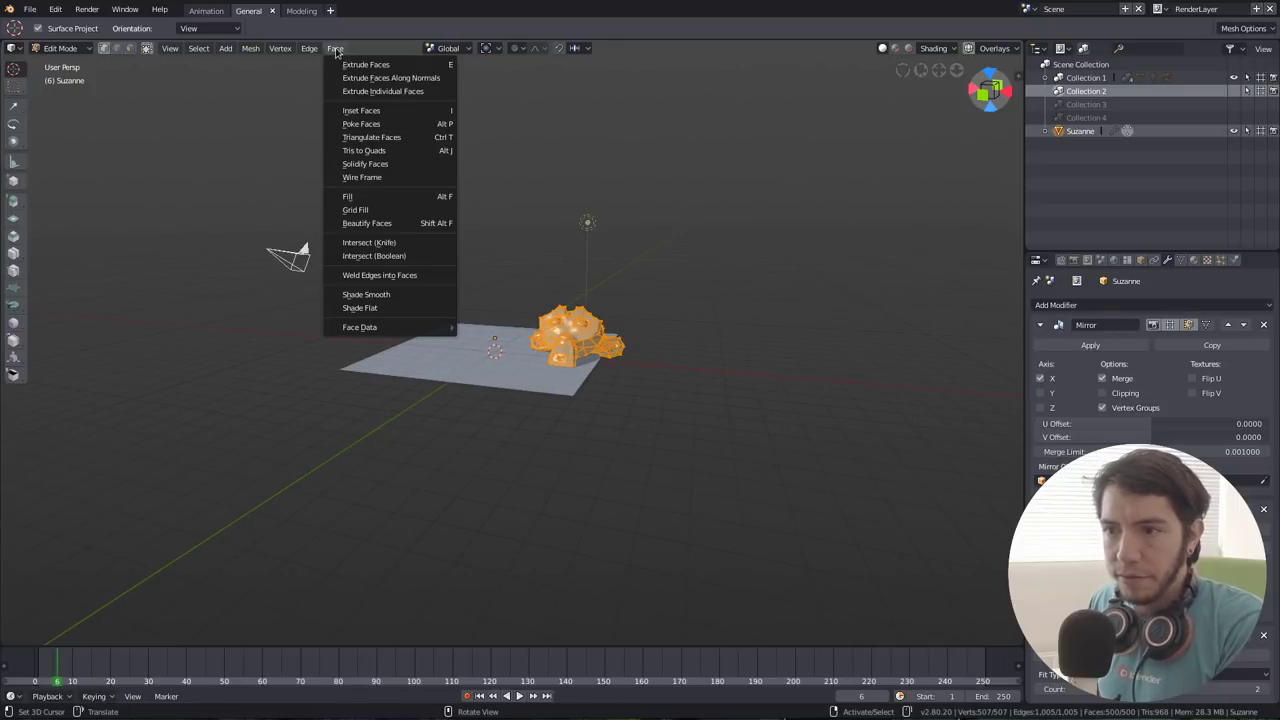
{"action": "mouse_move", "coordinate": [345, 222]}
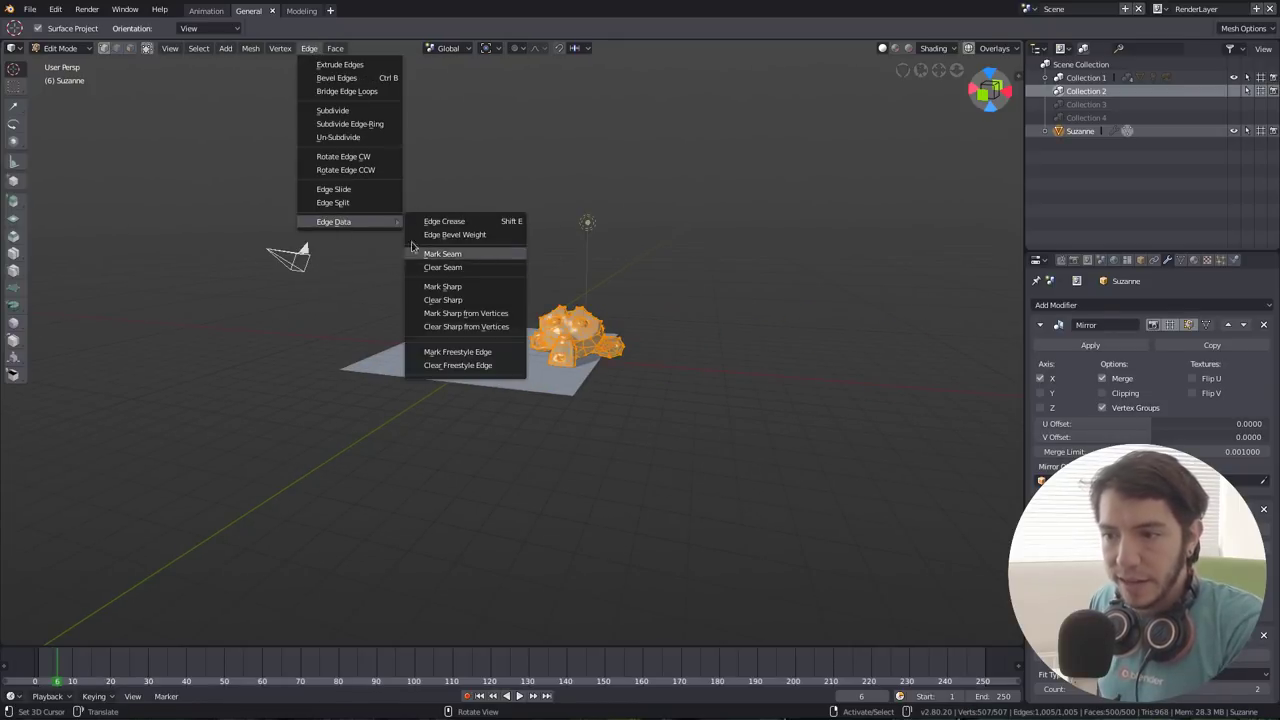
{"action": "right_click", "coordinate": [491, 254]}
{"action": "key", "text": "Escape"}
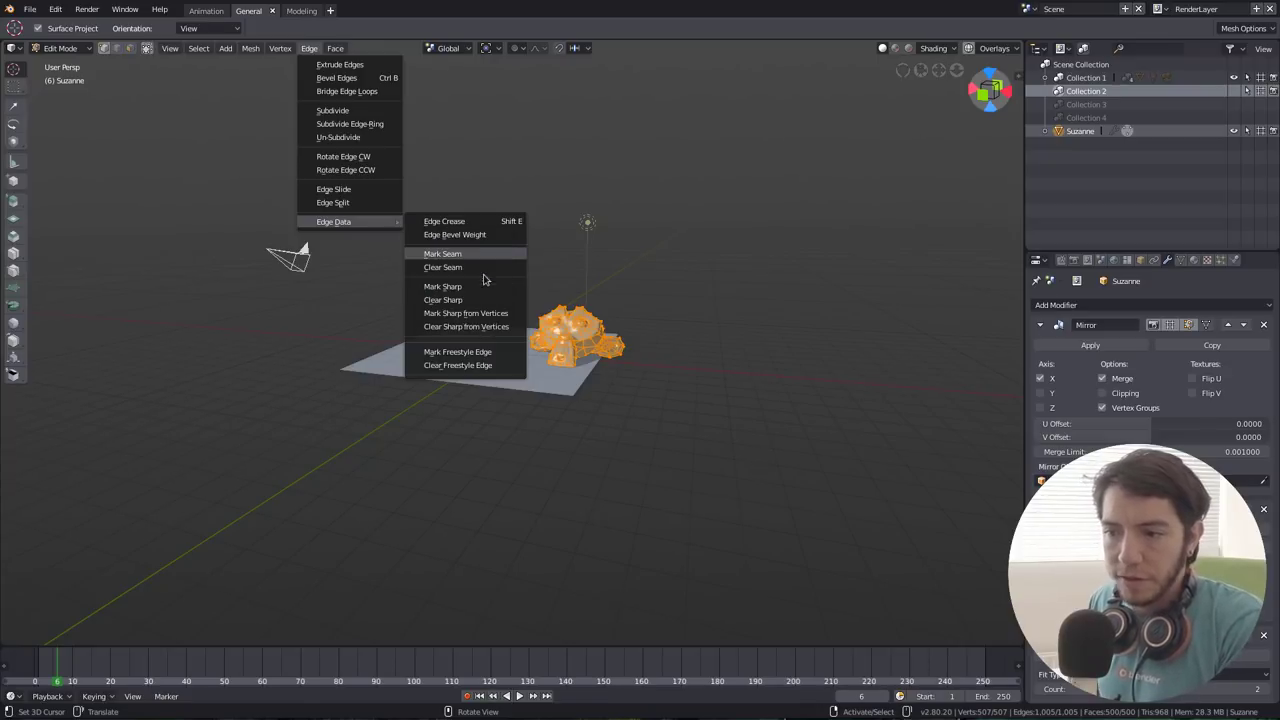
{"action": "right_click", "coordinate": [494, 287]}
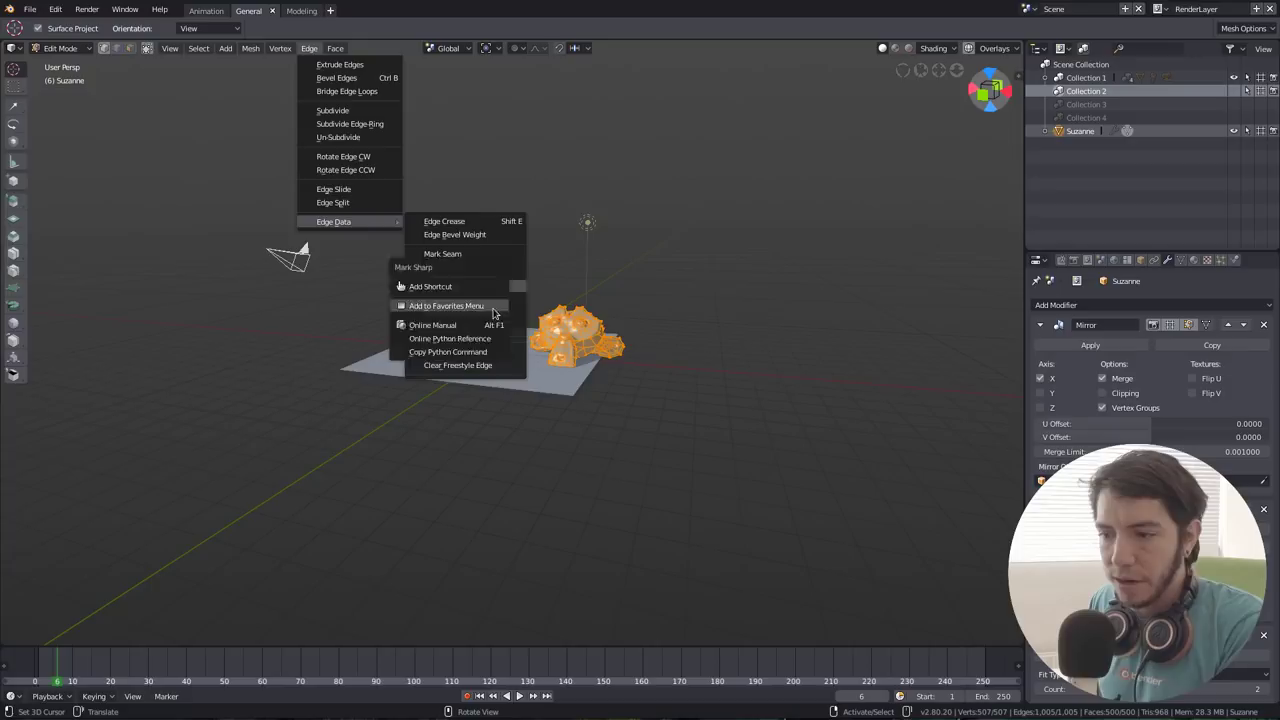
{"action": "key", "text": "Escape"}
{"action": "right_click", "coordinate": [484, 348]}
{"action": "left_click", "coordinate": [479, 371]}
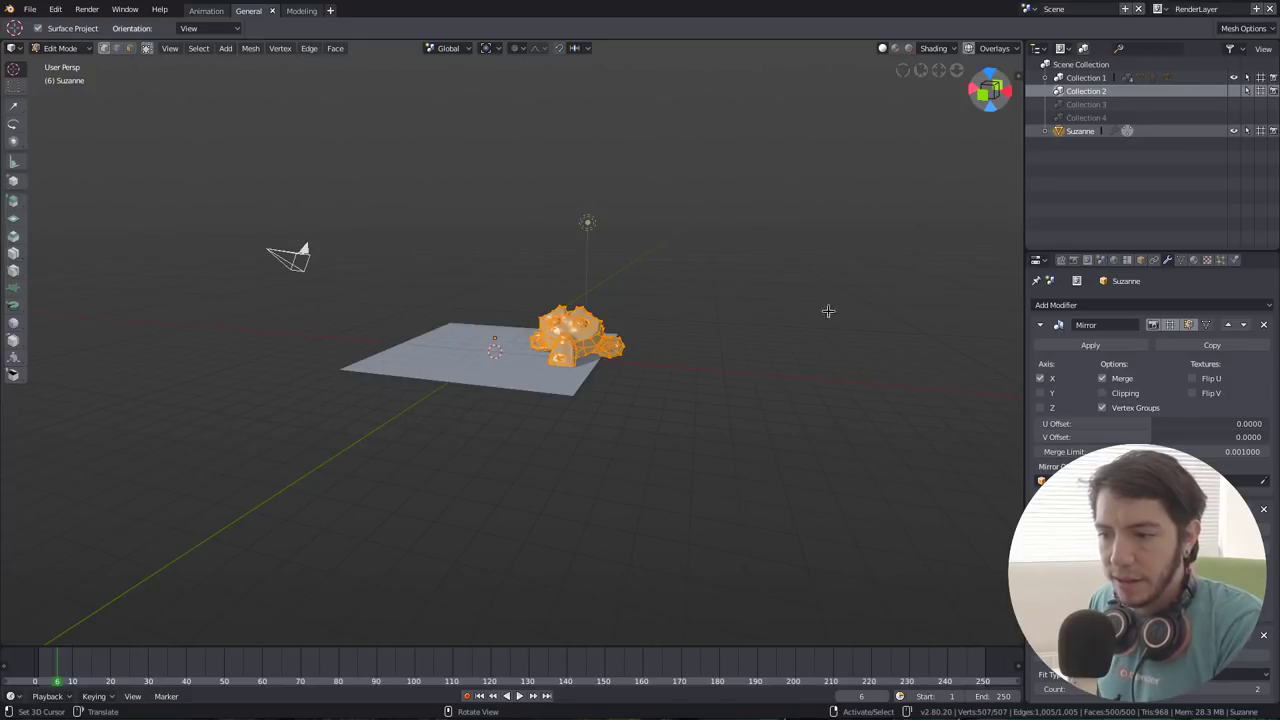
{"action": "middle_click_drag", "start_coordinate": [826, 310], "coordinate": [703, 310]}
{"action": "key", "text": "q"}
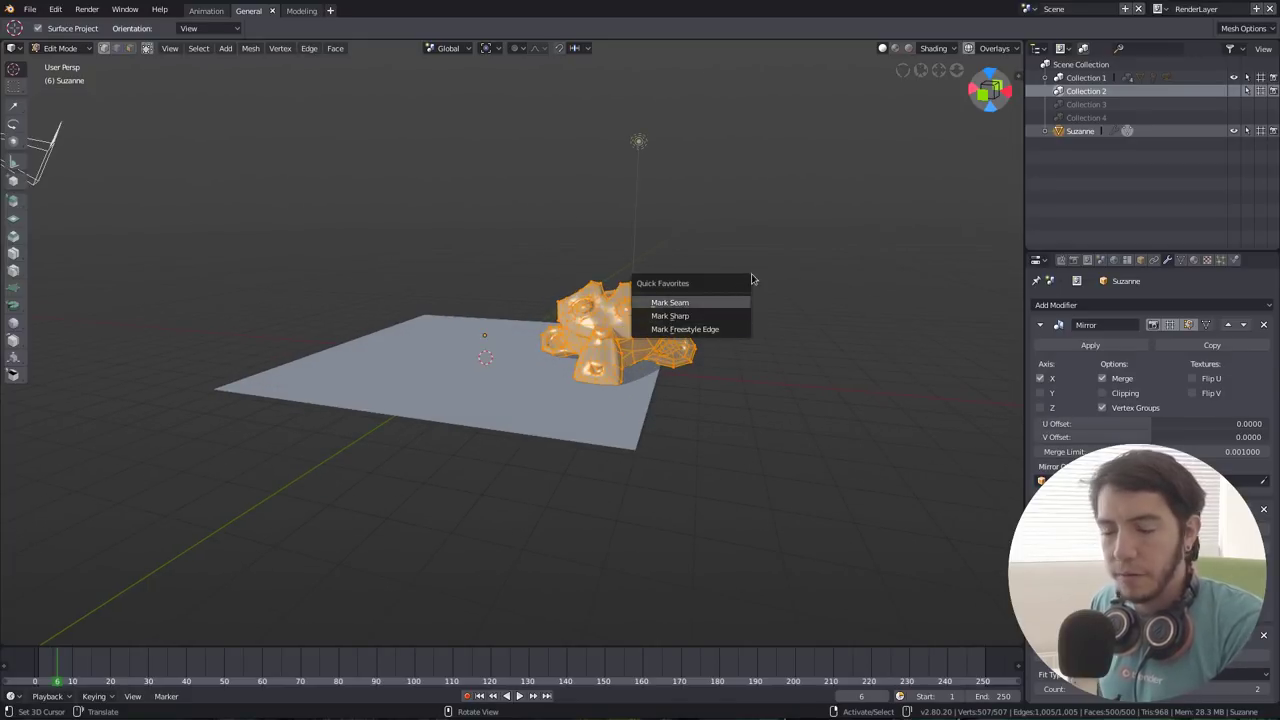